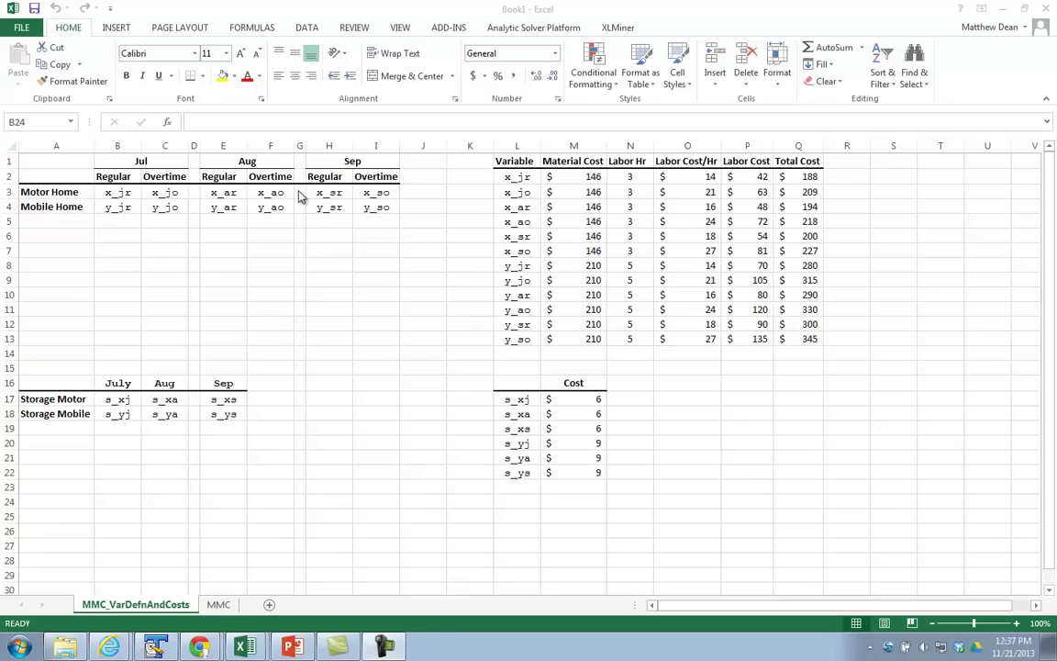
# - Review the regular and overtime production variables for motor homes and mobile homes in July, August and September
pyautogui.click(110, 196)
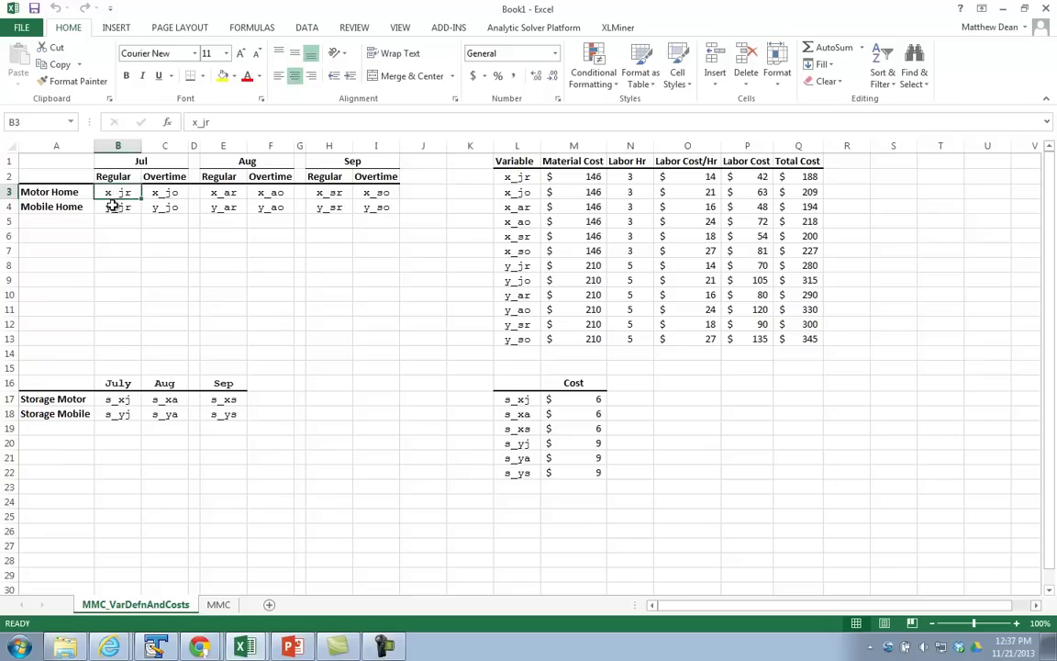
pyautogui.click(111, 207)
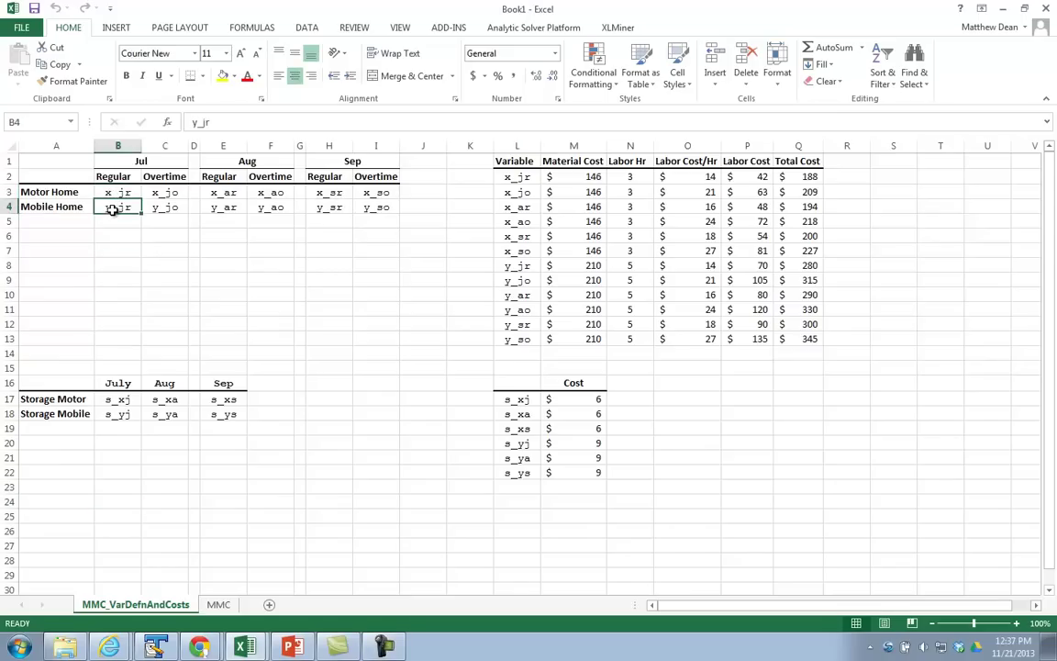
pyautogui.keyDown('ctrl'); pyautogui.click(222, 207); pyautogui.keyUp('ctrl')
pyautogui.keyDown('ctrl'); pyautogui.click(316, 208); pyautogui.keyUp('ctrl')
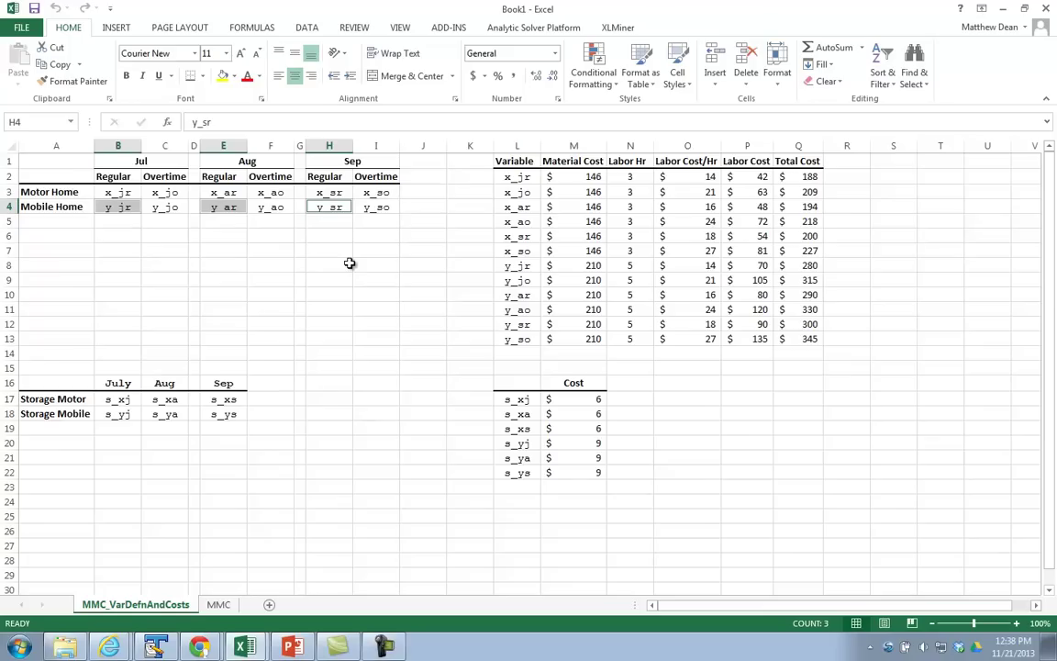
pyautogui.moveTo(164, 192); pyautogui.dragTo(164, 207)
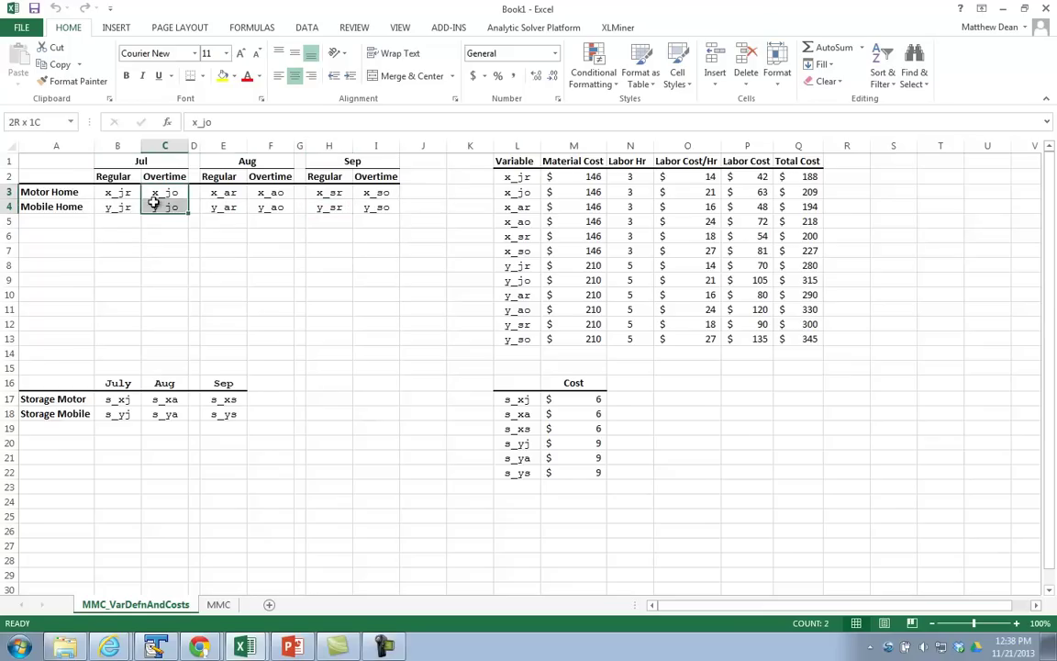
pyautogui.moveTo(274, 193); pyautogui.dragTo(277, 205)
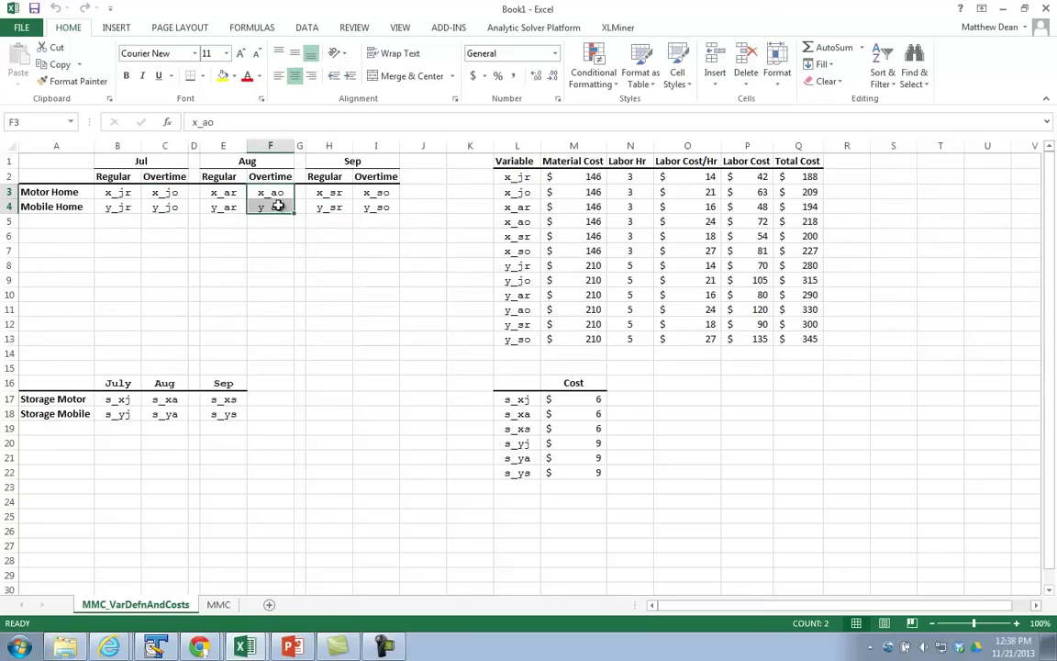
pyautogui.moveTo(385, 193); pyautogui.dragTo(390, 206)
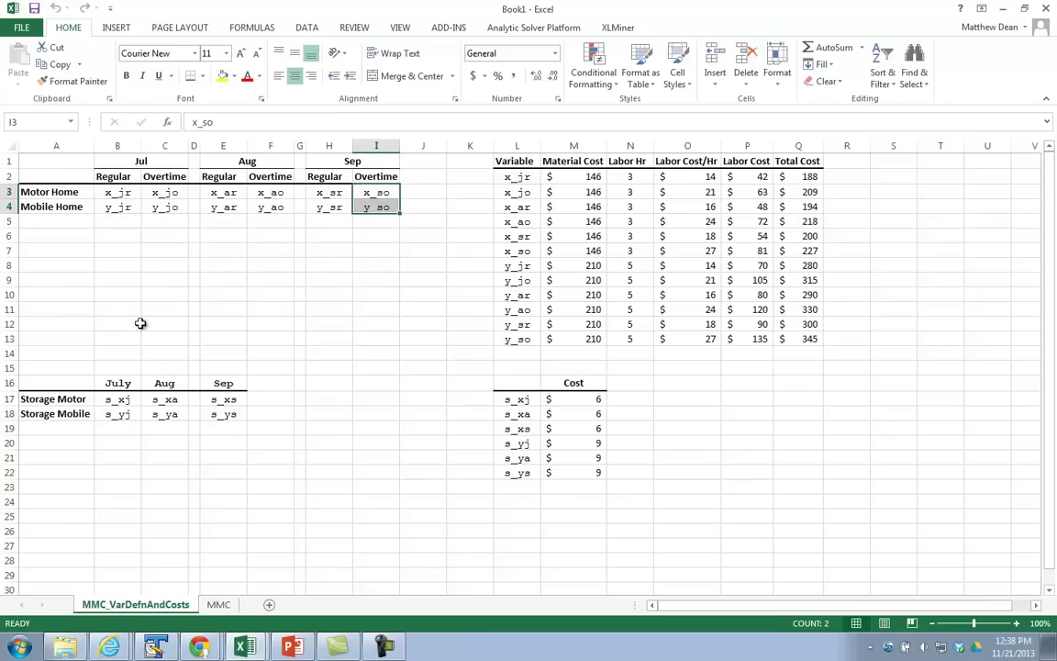
pyautogui.moveTo(118, 195); pyautogui.dragTo(361, 211)
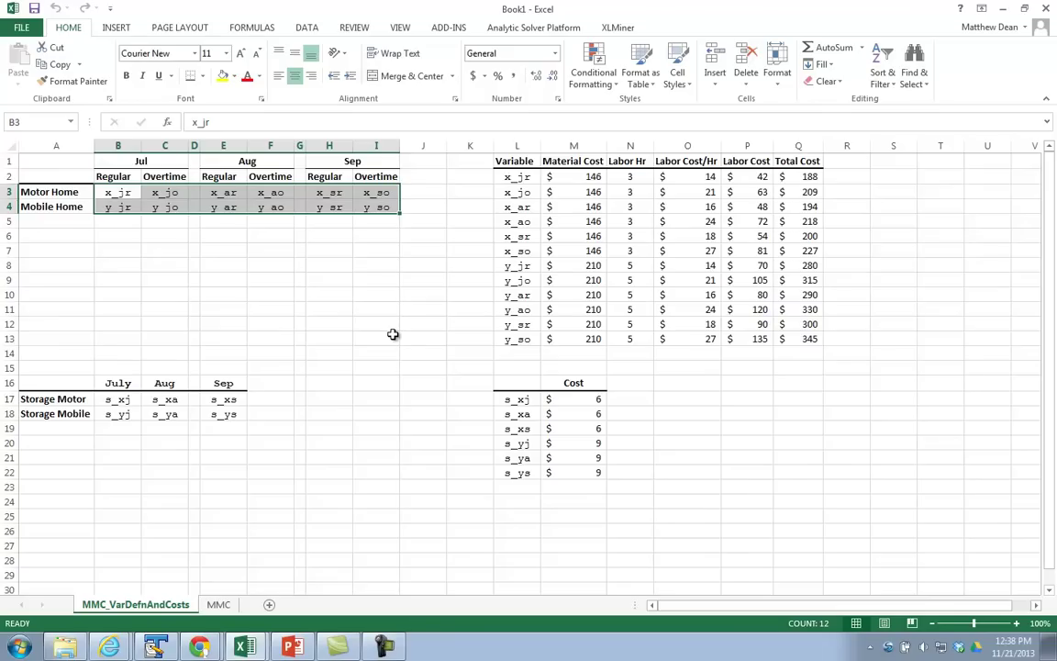
# - Review the monthly storage variables for motor homes and mobile homes in the storage table, cell by cell
pyautogui.moveTo(115, 400); pyautogui.dragTo(223, 414)
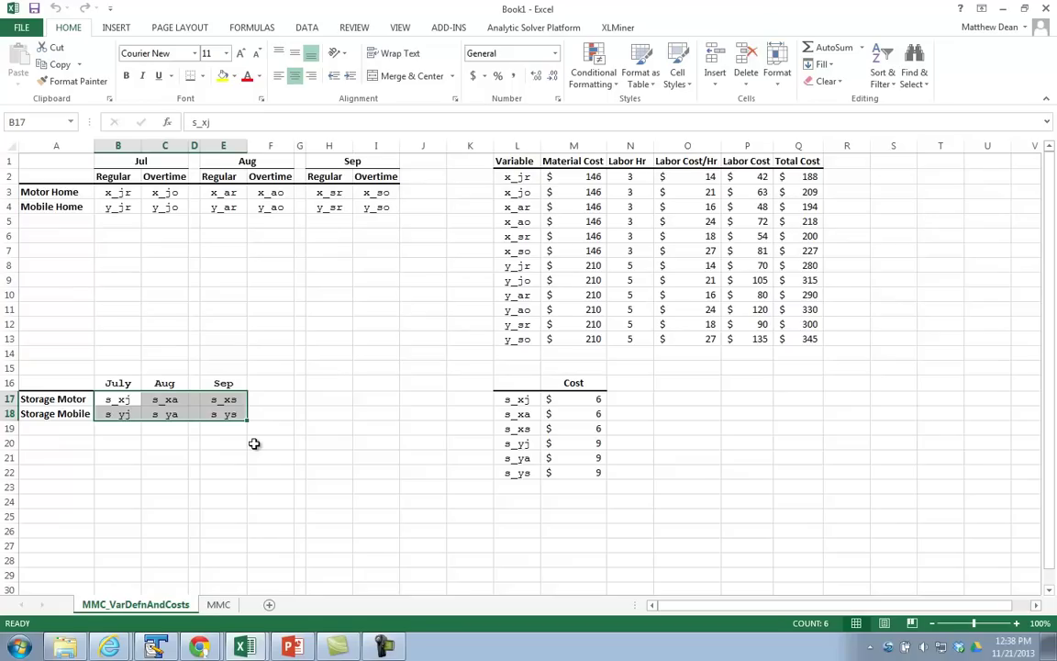
pyautogui.click(117, 400)
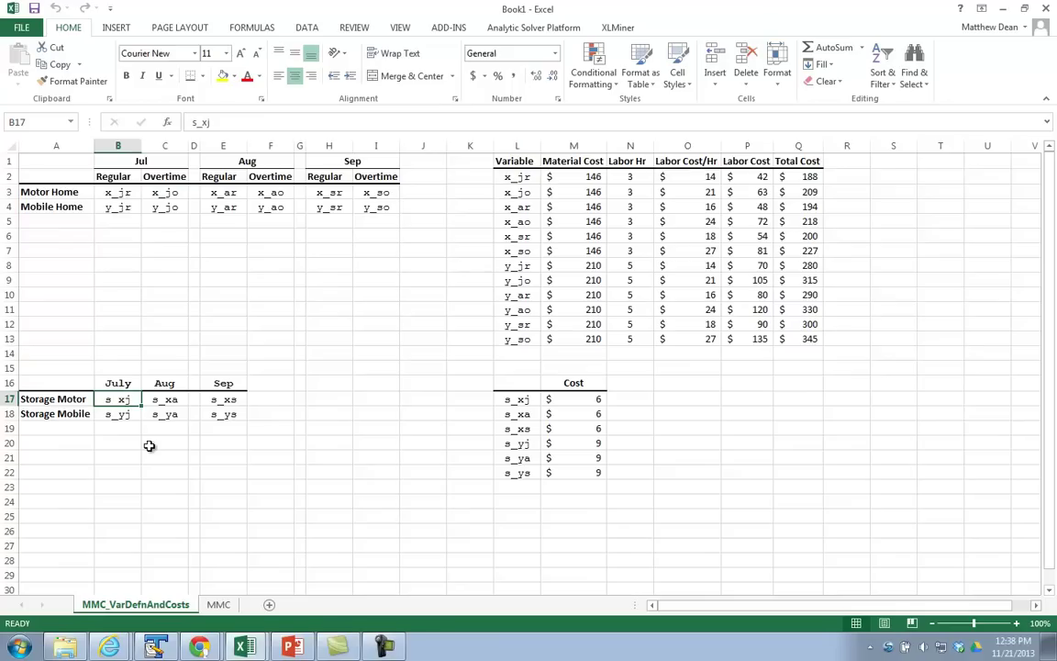
pyautogui.click(162, 402)
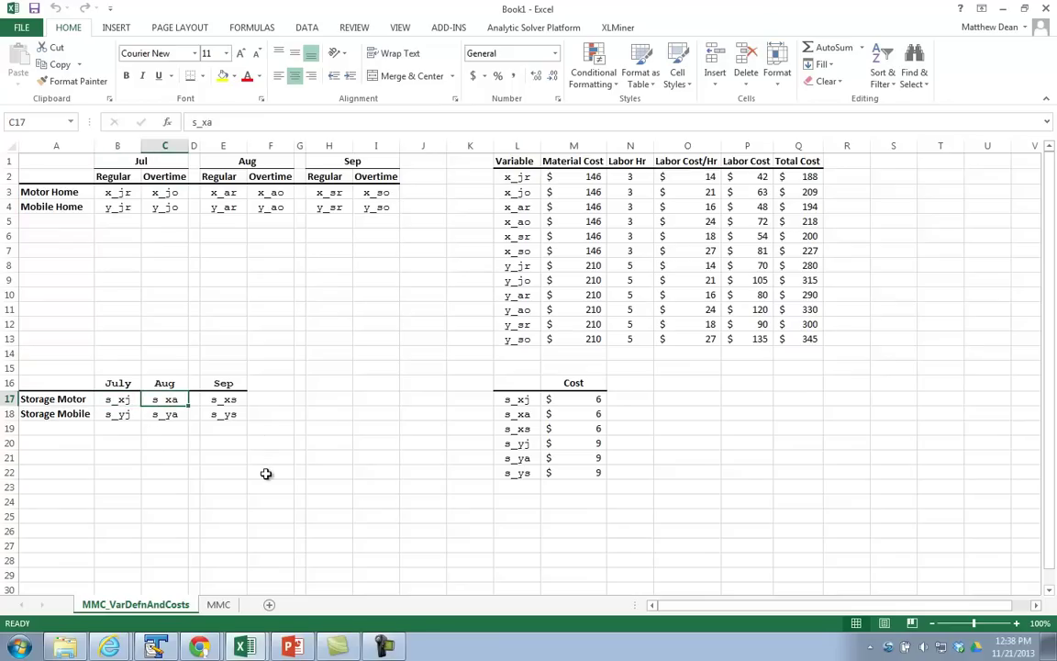
pyautogui.click(233, 403)
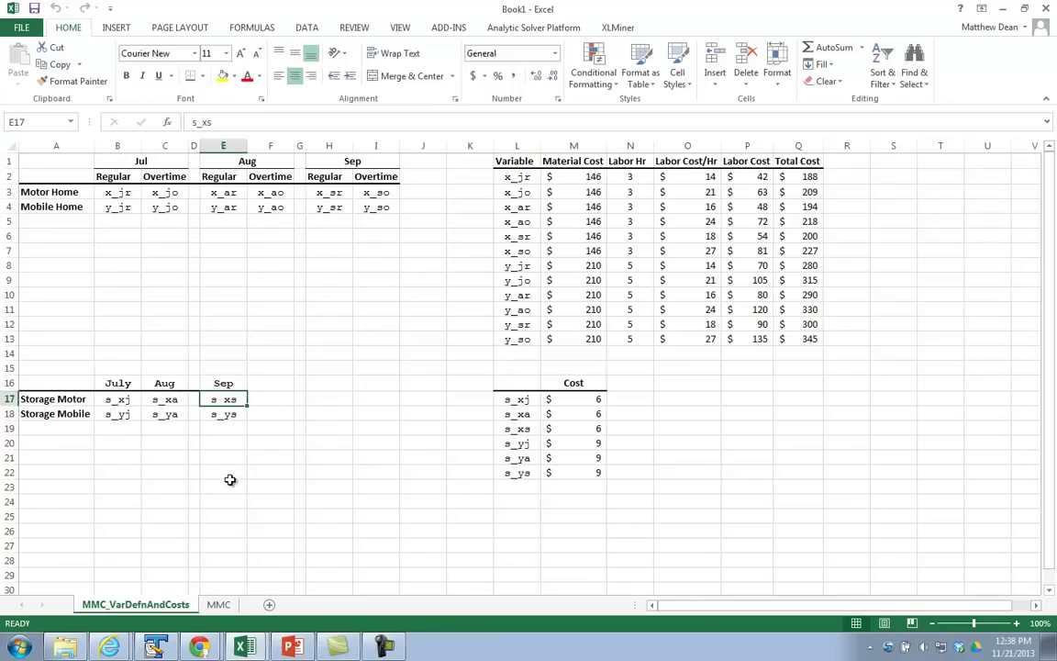
pyautogui.click(110, 418)
pyautogui.click(170, 417)
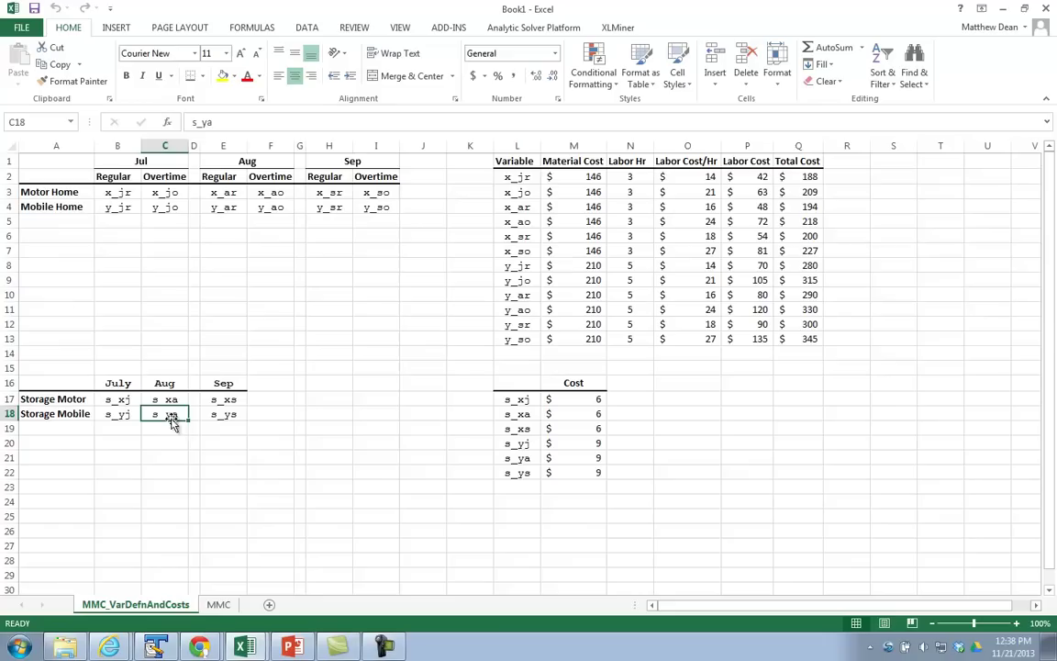
pyautogui.click(220, 418)
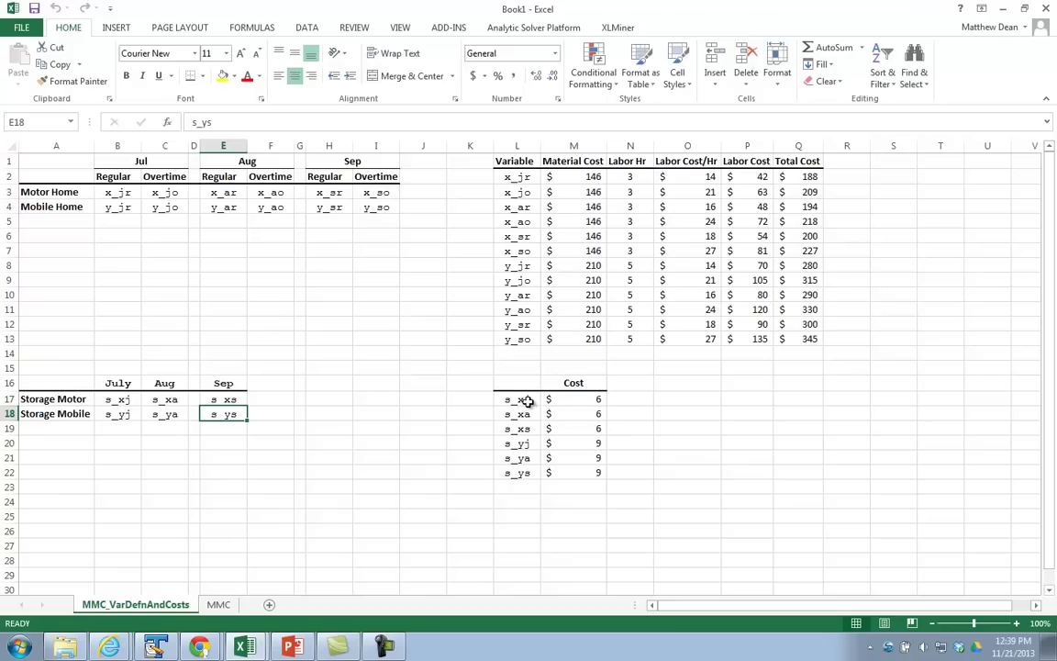
# - Examine the unit storage costs, comparing the motor home variables with the mobile home variables
pyautogui.moveTo(568, 399); pyautogui.dragTo(583, 472)
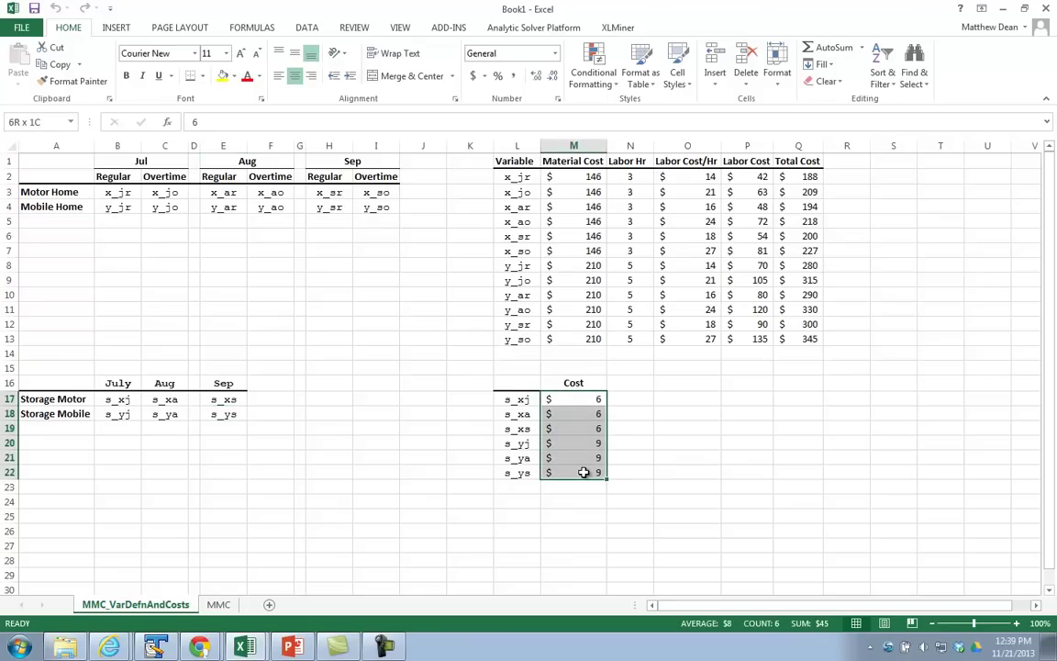
pyautogui.moveTo(586, 402); pyautogui.dragTo(588, 428)
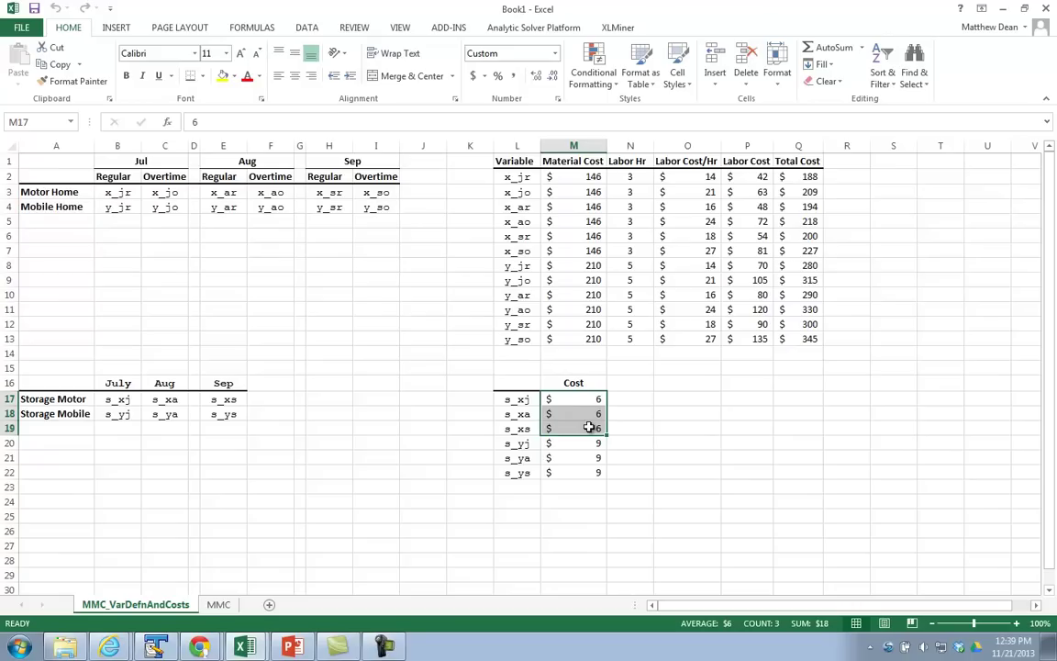
pyautogui.moveTo(590, 443); pyautogui.dragTo(592, 470)
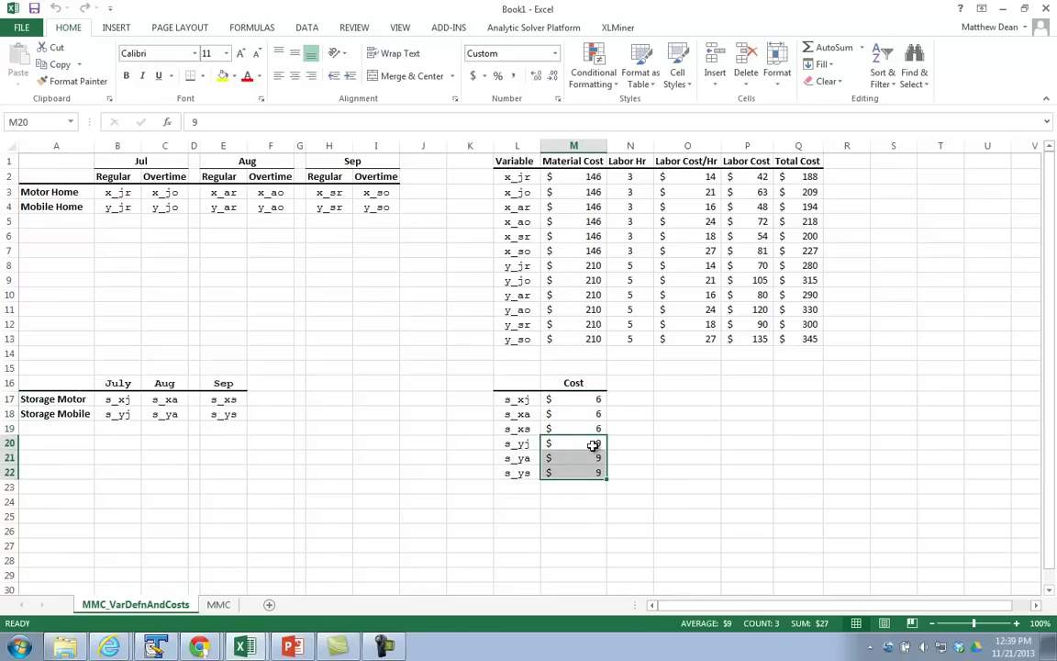
pyautogui.moveTo(587, 401); pyautogui.dragTo(583, 472)
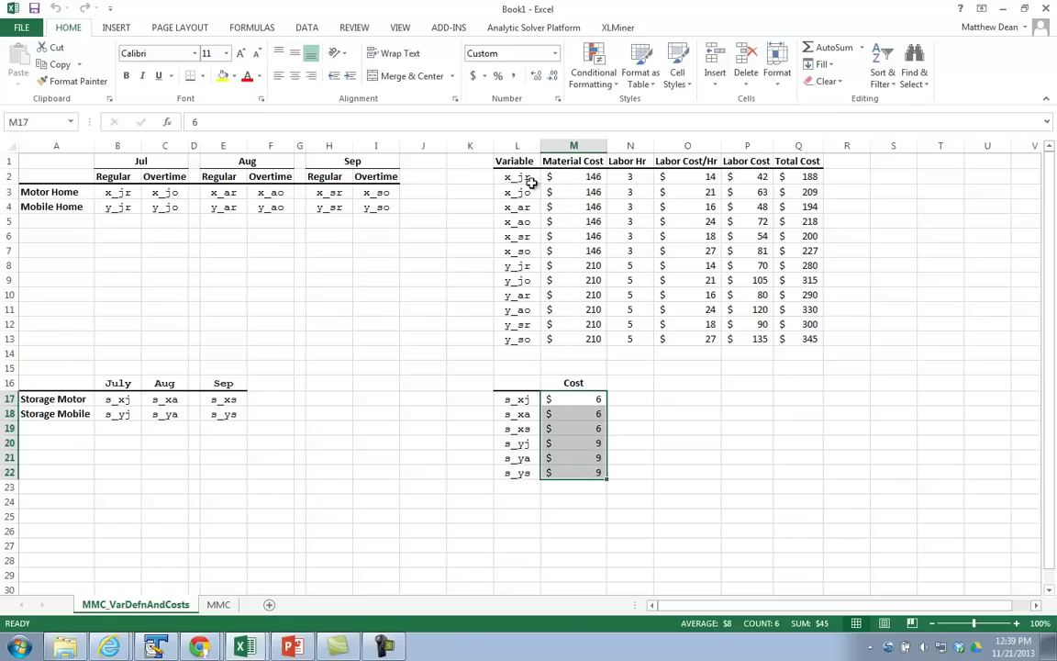
# - Examine the motor homes' material cost and labor hours, and the labor cost and total cost formulas for x_jr
pyautogui.click(570, 177)
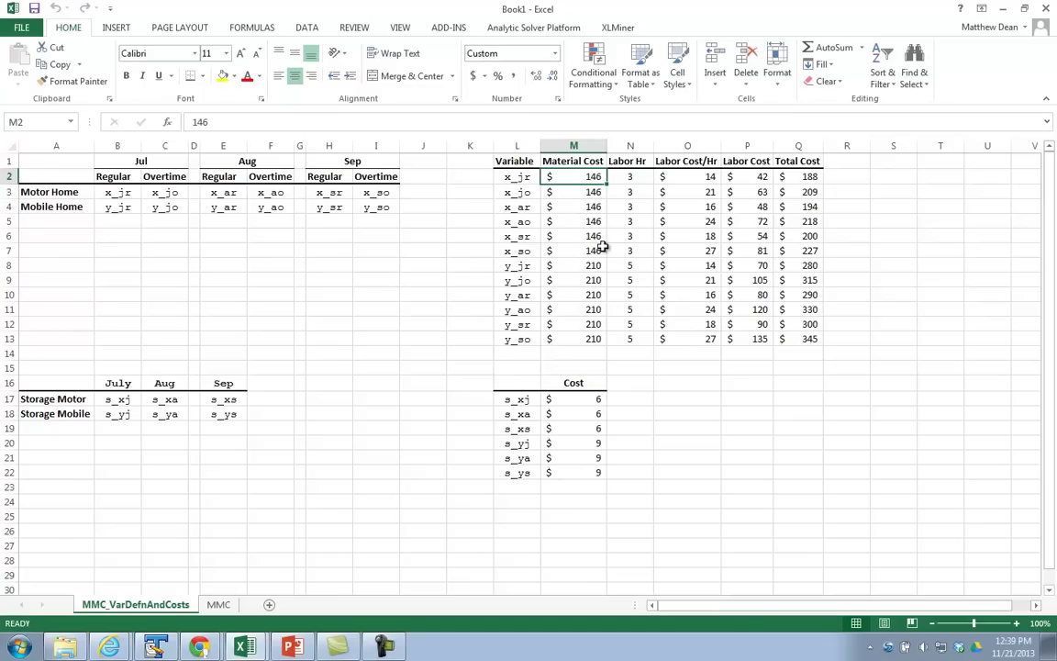
pyautogui.moveTo(601, 246); pyautogui.dragTo(601, 246)
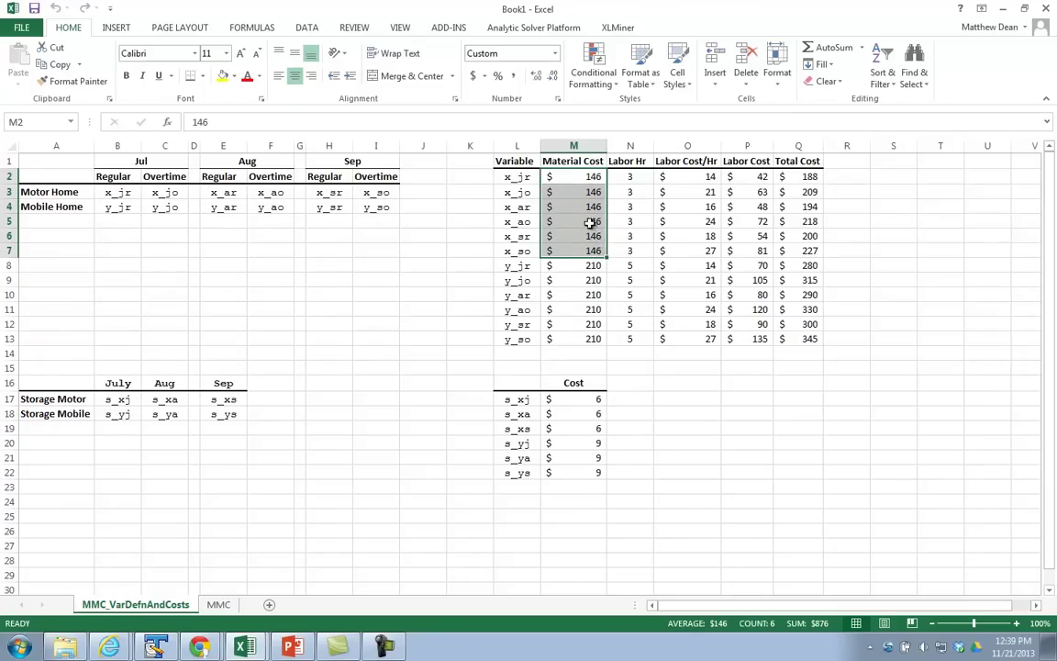
pyautogui.click(634, 178)
pyautogui.moveTo(634, 178); pyautogui.dragTo(629, 251)
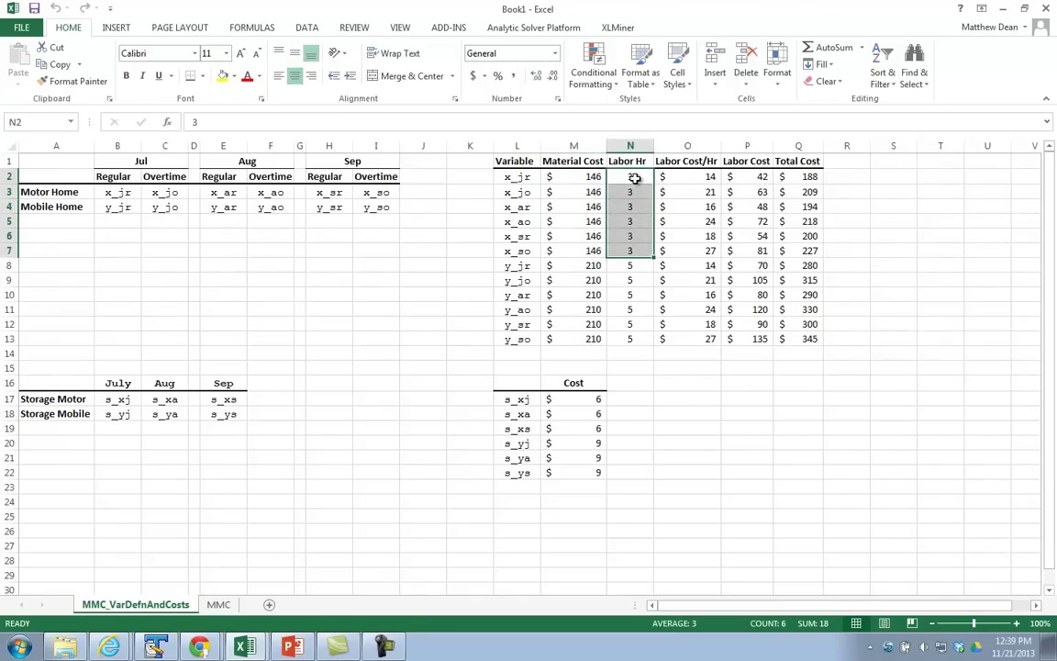
pyautogui.click(695, 179)
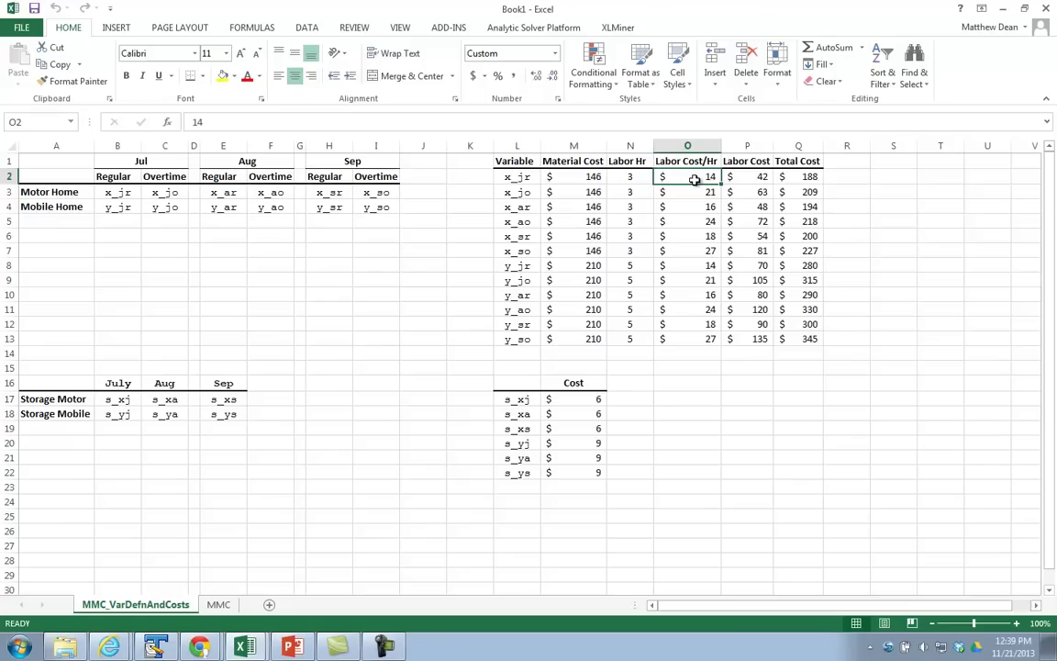
pyautogui.click(739, 177)
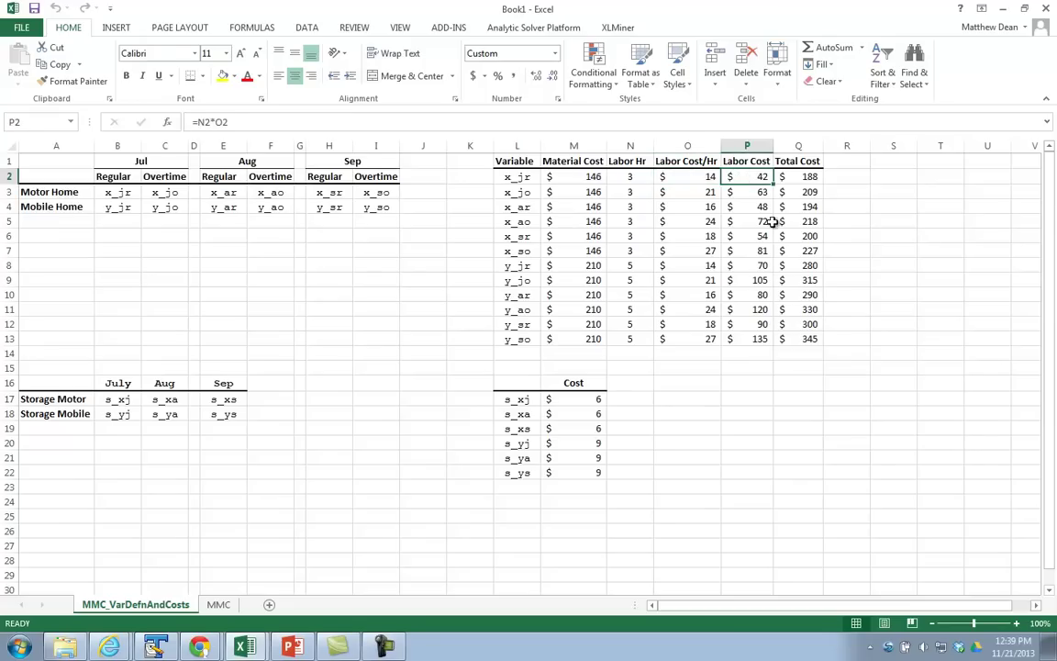
pyautogui.press('F2')
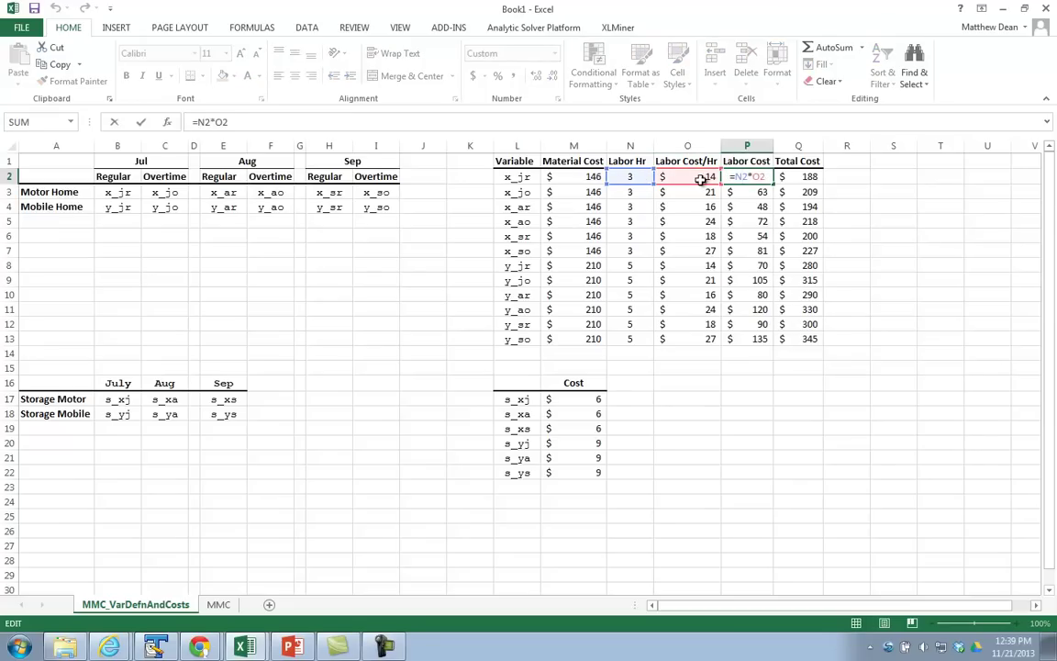
pyautogui.press('Return')
pyautogui.click(800, 177)
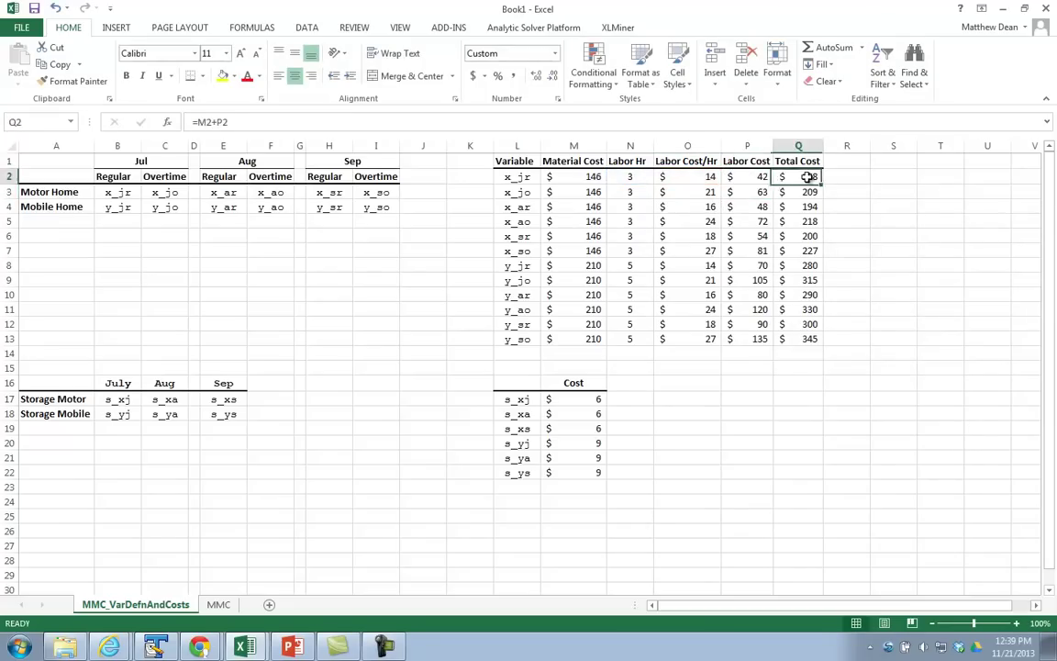
pyautogui.press('F2')
pyautogui.press('Return')
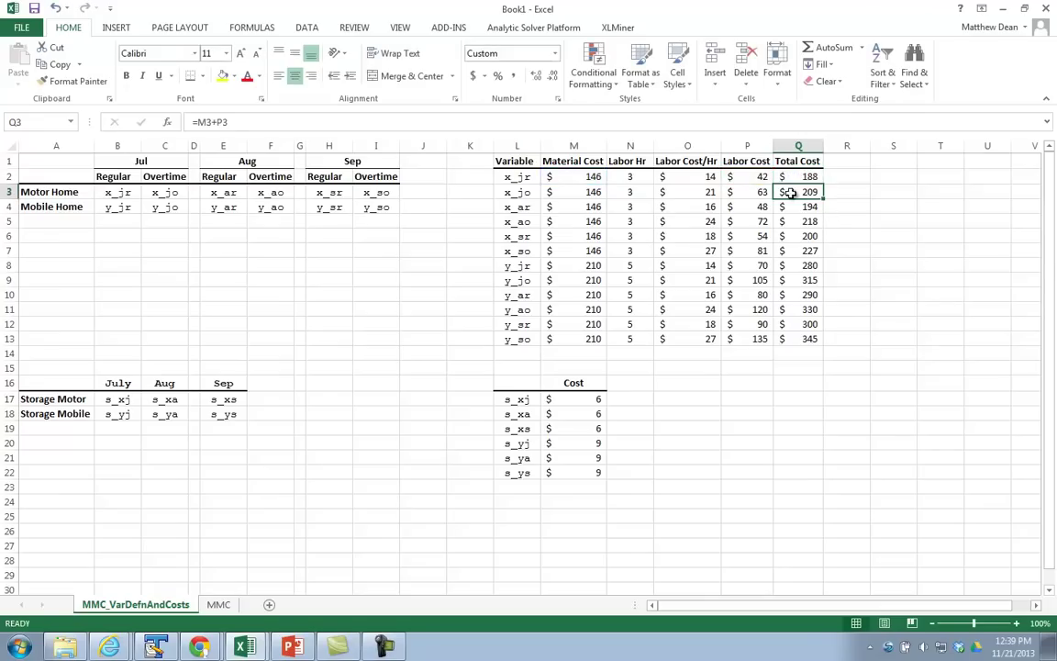
# - Inspect the overtime labor rate, labor cost and total cost formulas for x_jo, and the August and September regular hourly rates
pyautogui.click(666, 194)
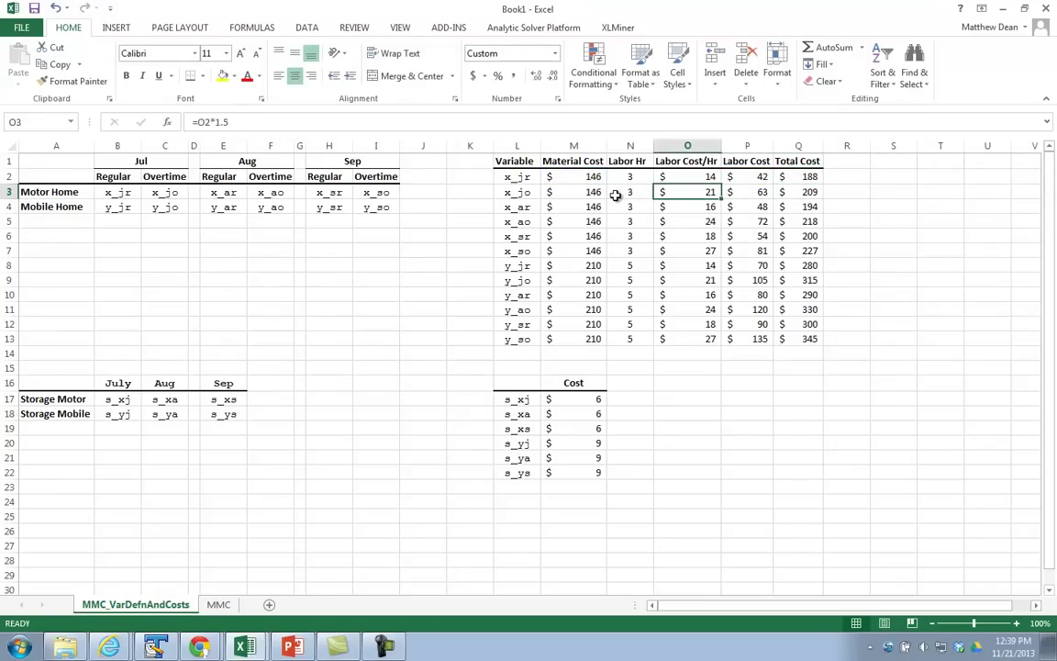
pyautogui.doubleClick(698, 193)
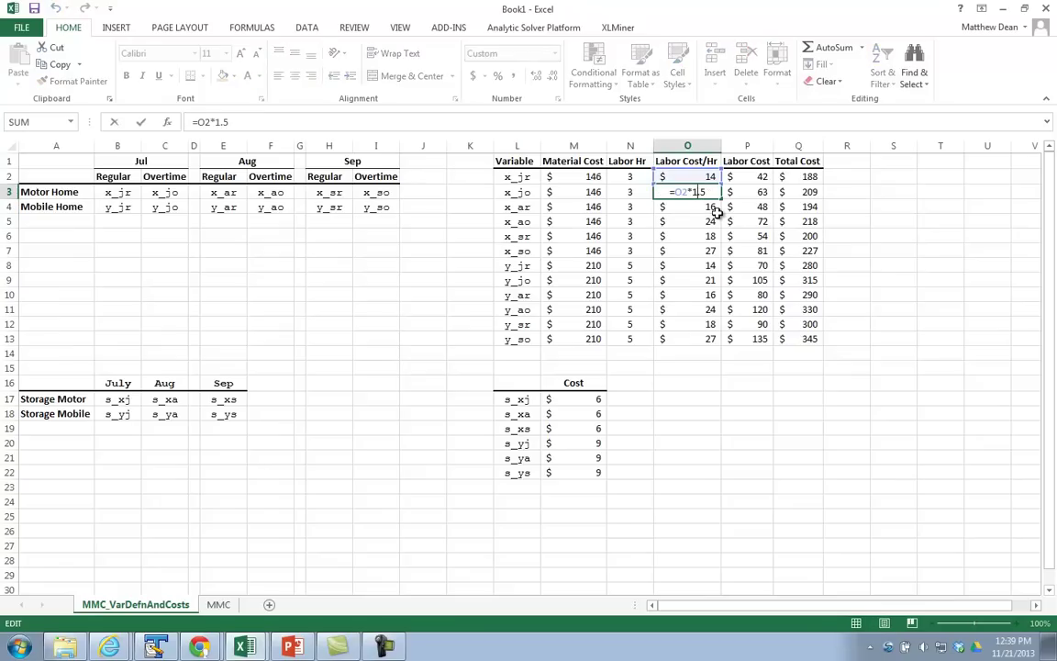
pyautogui.press('Return')
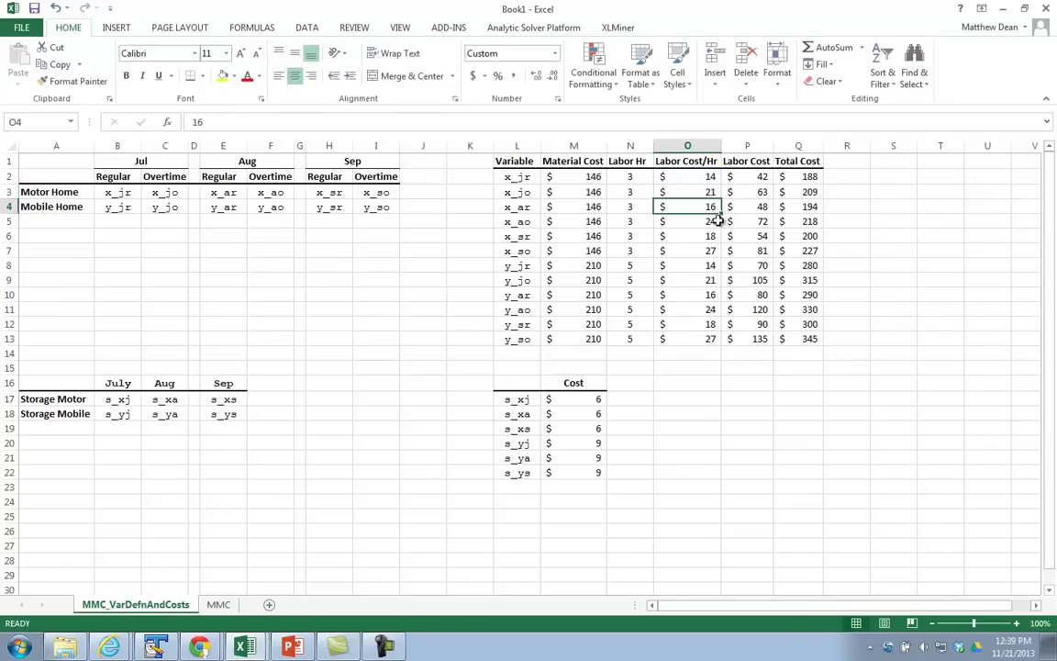
pyautogui.click(748, 195)
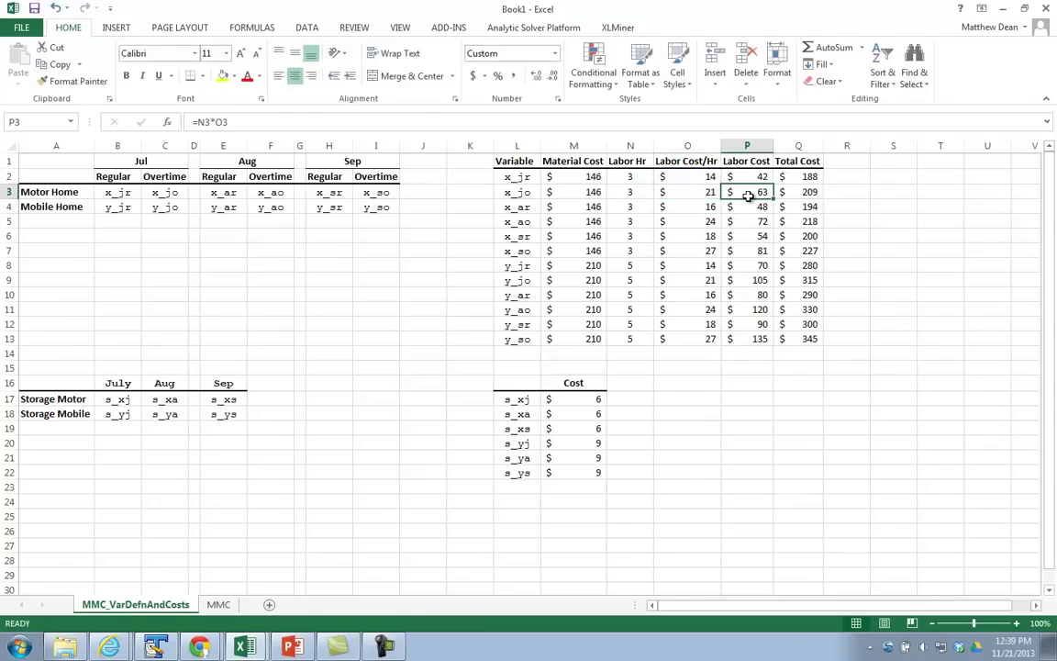
pyautogui.click(803, 192)
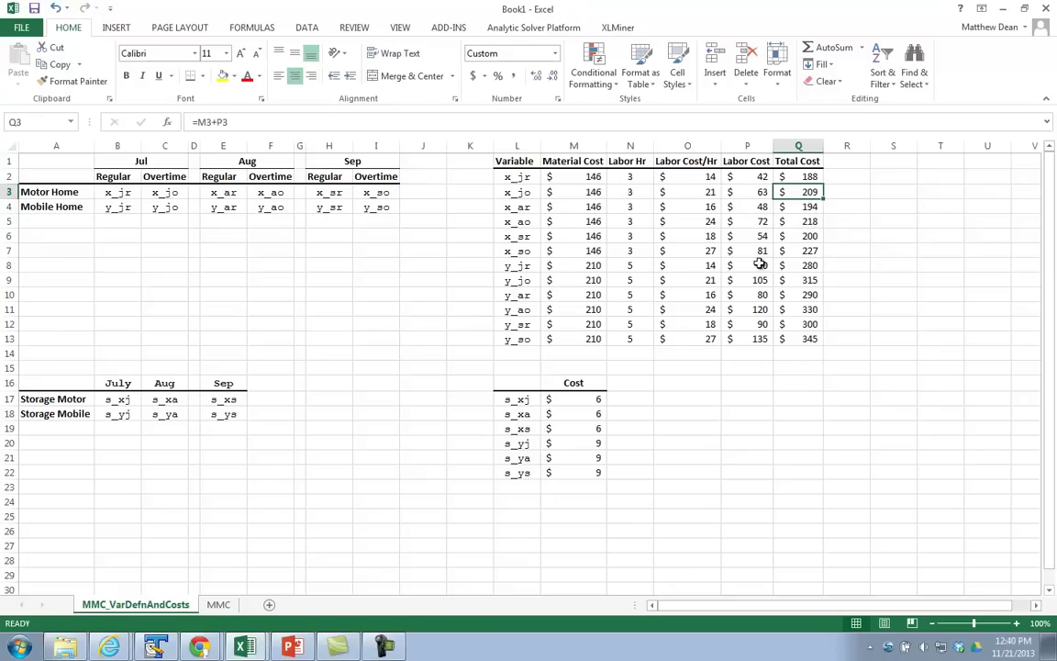
pyautogui.click(706, 208)
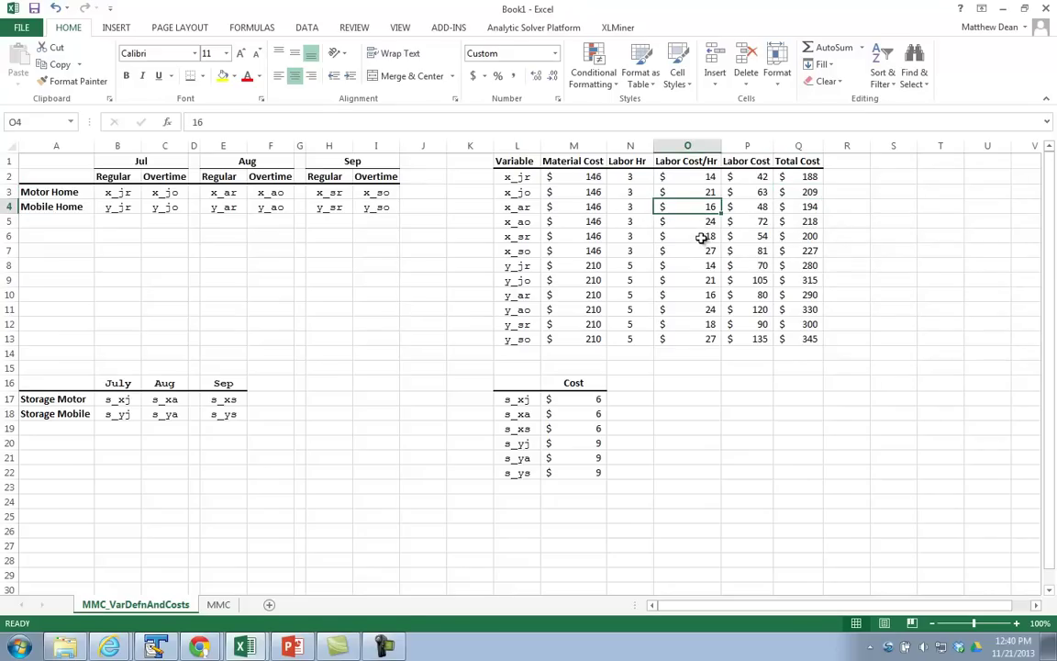
pyautogui.click(704, 237)
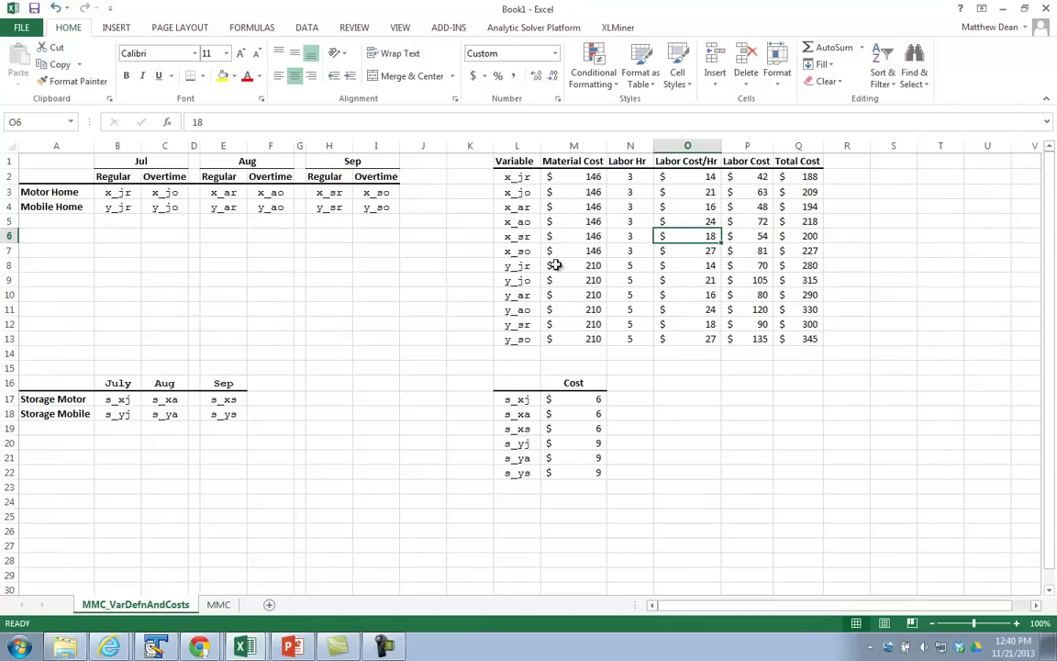
# - Inspect the material cost, labor hours, hourly rate and cost formulas for y_jr, and highlight all total costs and storage costs
pyautogui.click(598, 266)
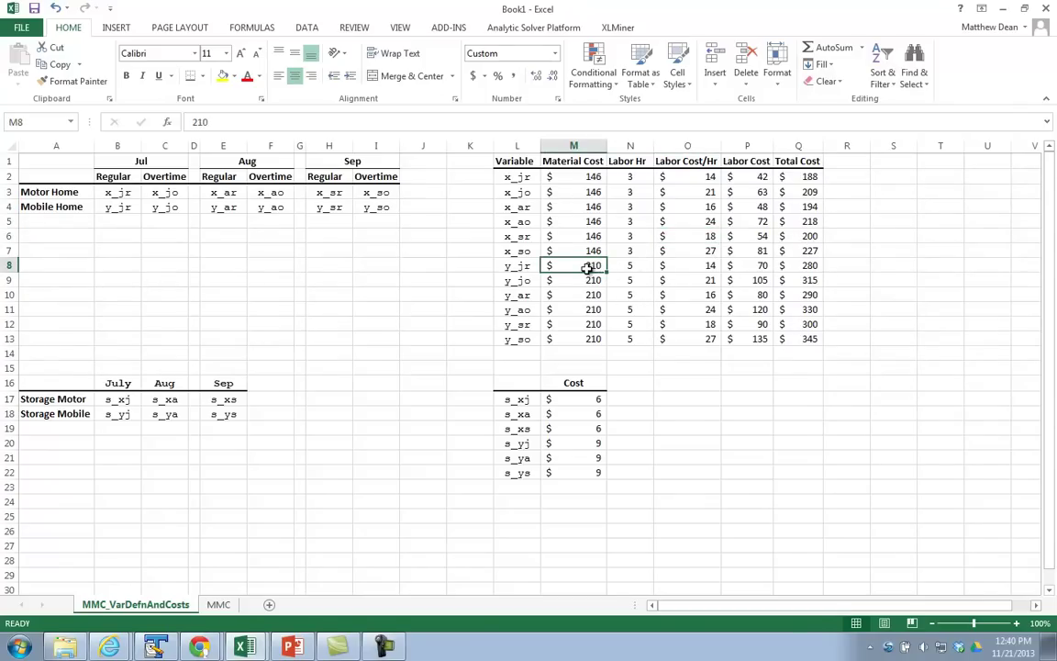
pyautogui.click(631, 266)
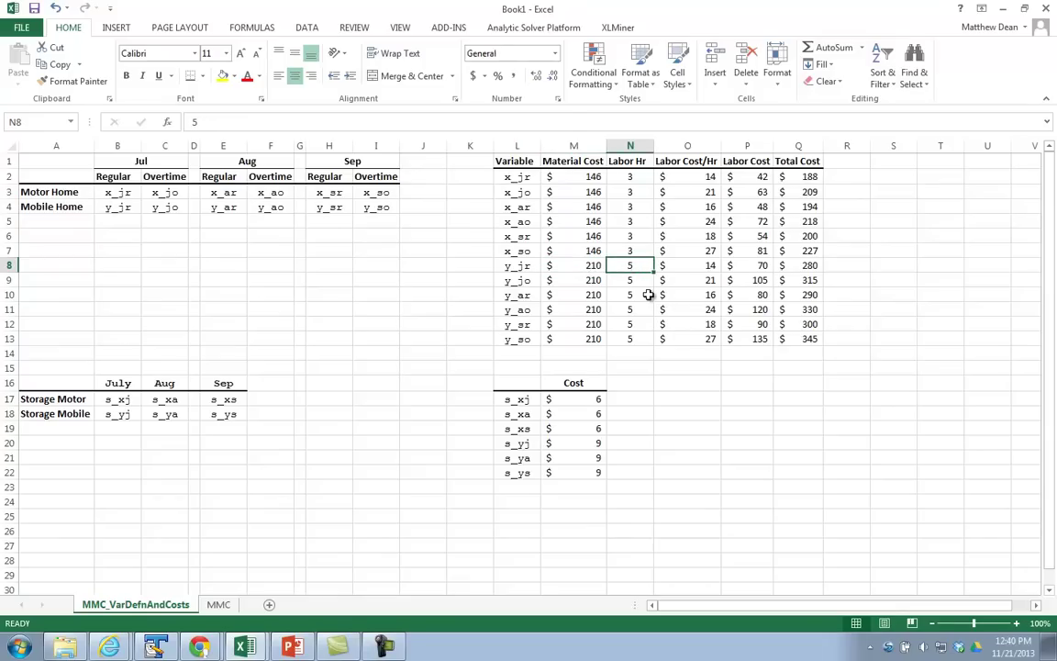
pyautogui.click(702, 266)
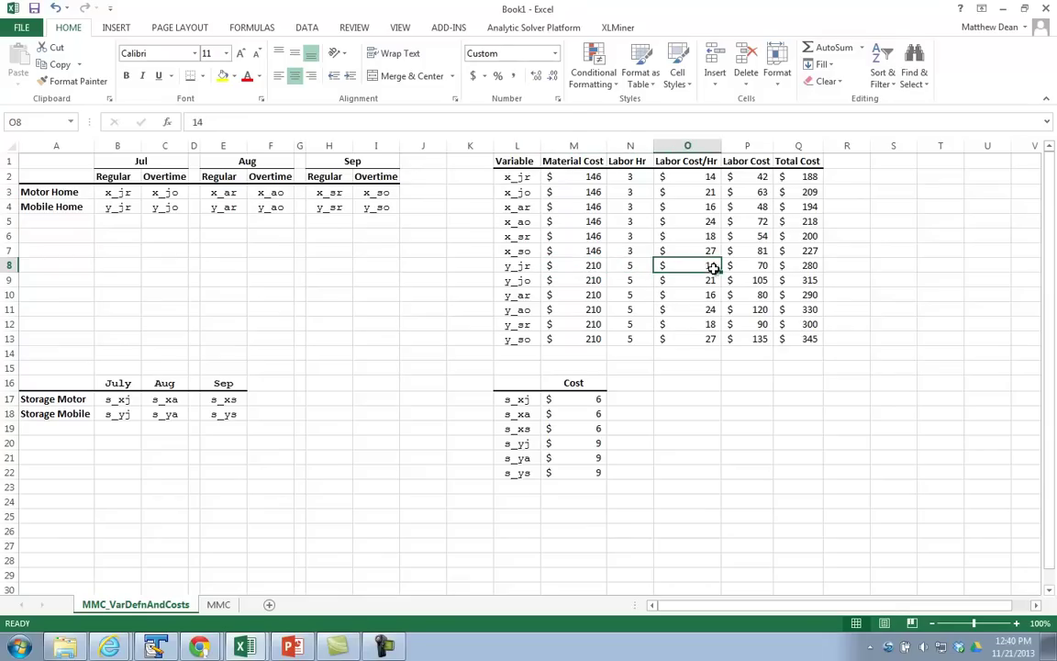
pyautogui.click(760, 270)
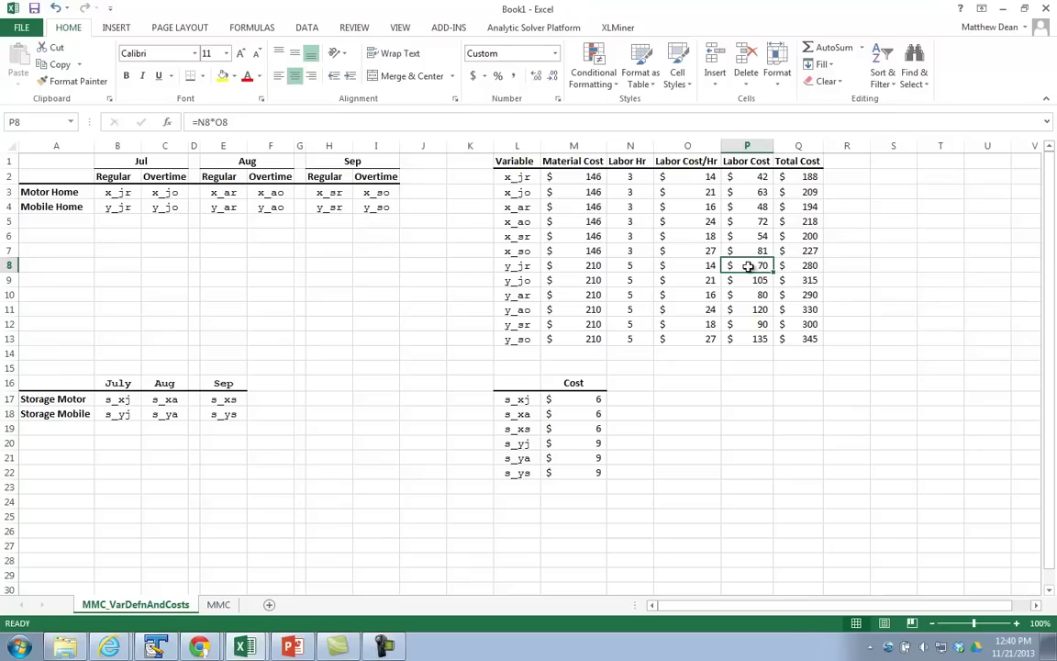
pyautogui.click(802, 266)
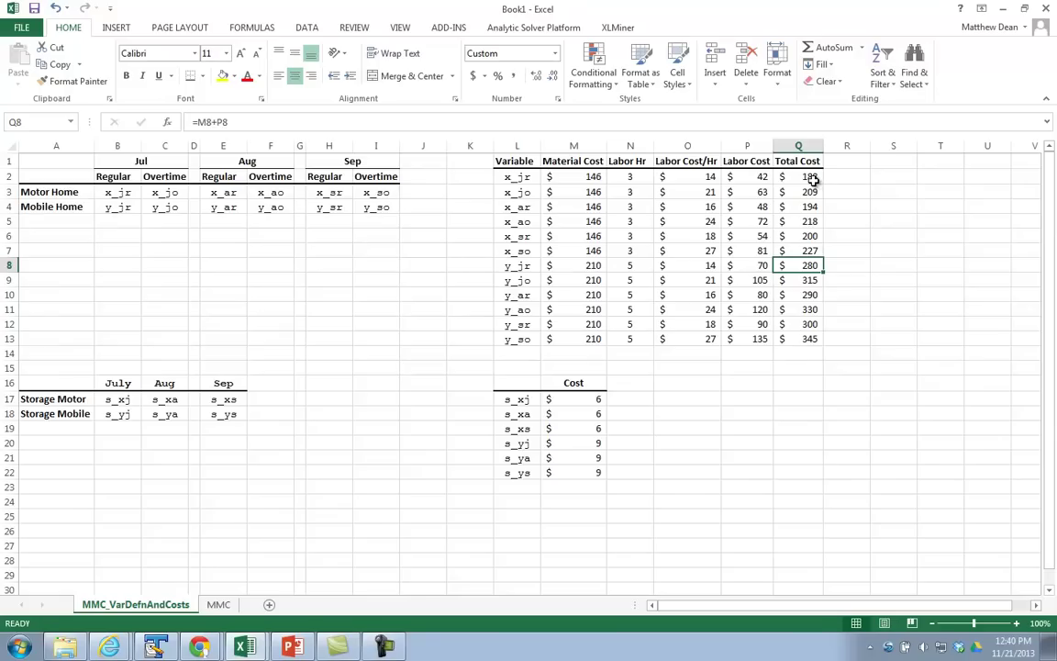
pyautogui.moveTo(812, 178); pyautogui.dragTo(810, 337)
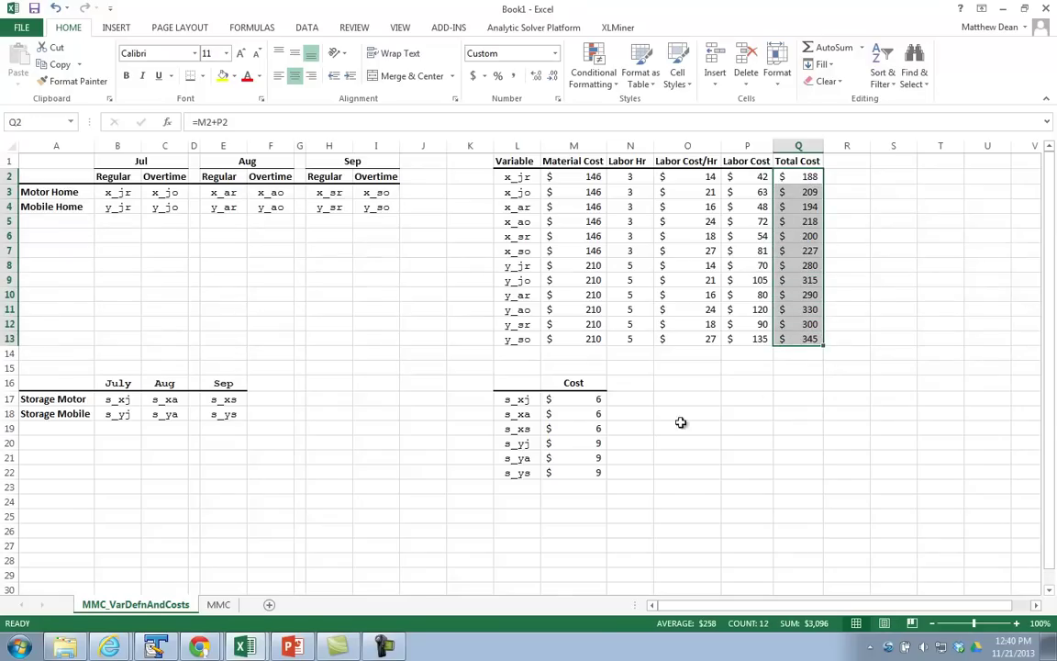
pyautogui.moveTo(571, 401); pyautogui.dragTo(575, 475)
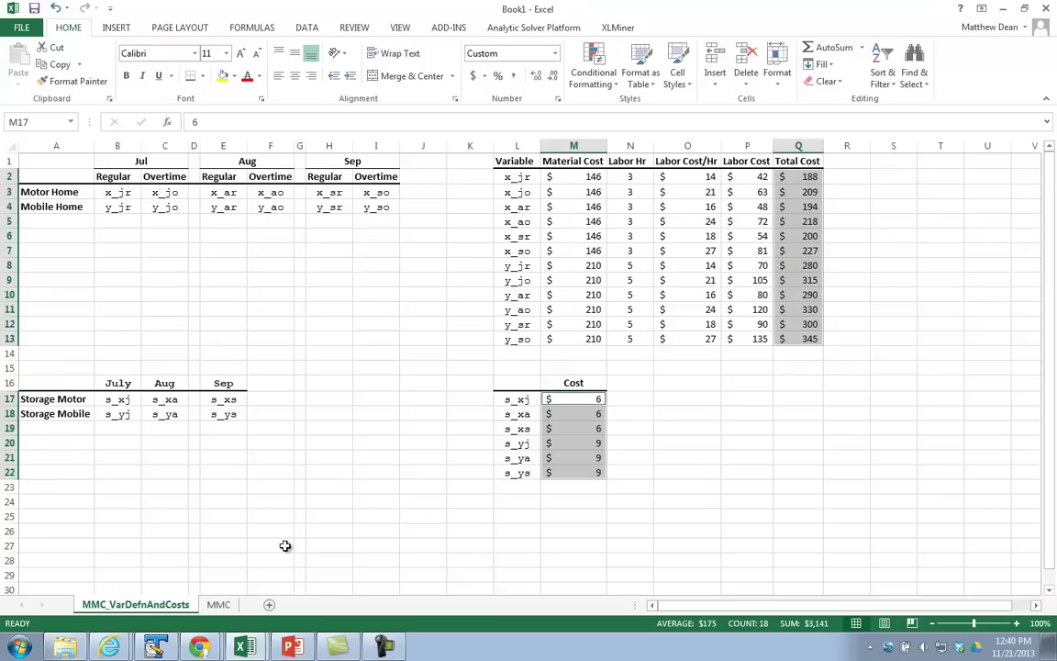
# - Open the MMC sheet and review the variable headings, the LHS column, the constraint signs and the RHS values
pyautogui.click(218, 605)
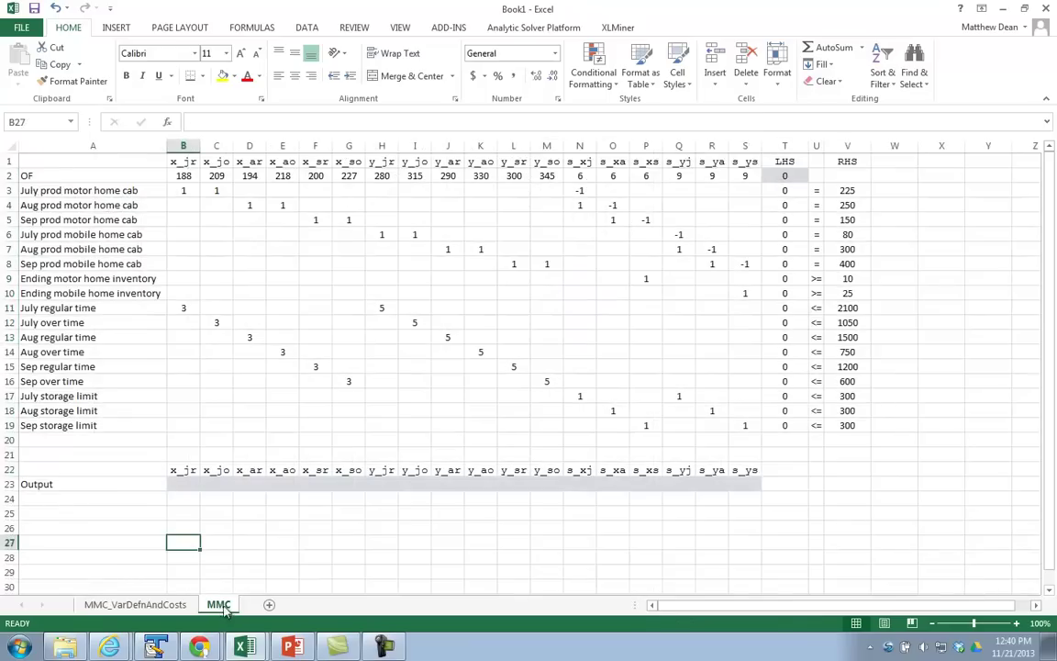
pyautogui.moveTo(183, 162); pyautogui.dragTo(742, 164)
pyautogui.click(784, 162)
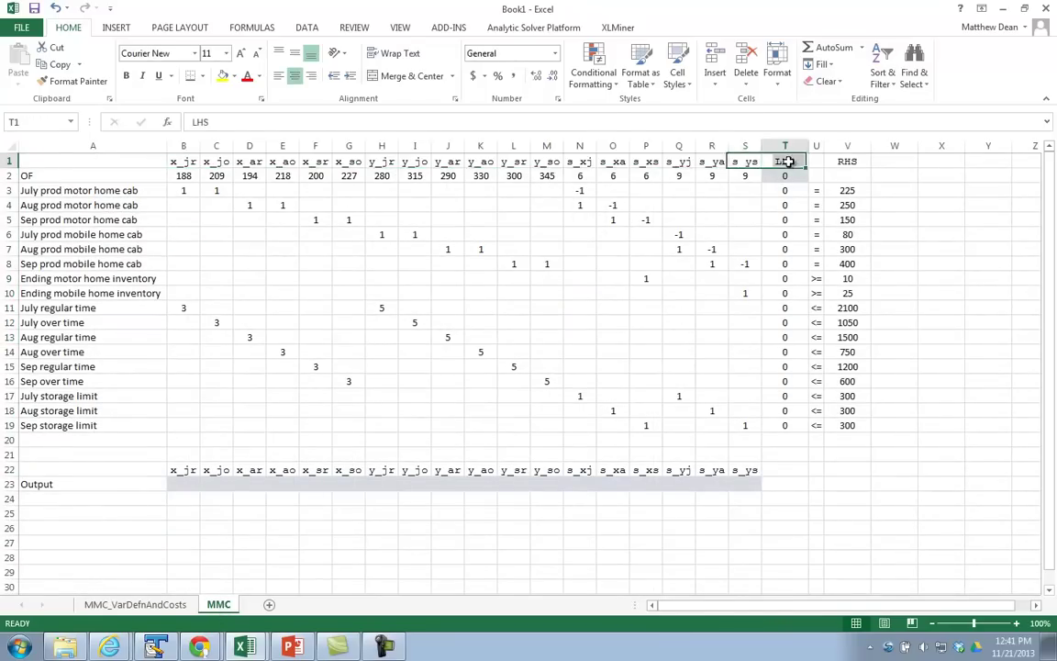
pyautogui.moveTo(816, 190); pyautogui.dragTo(814, 425)
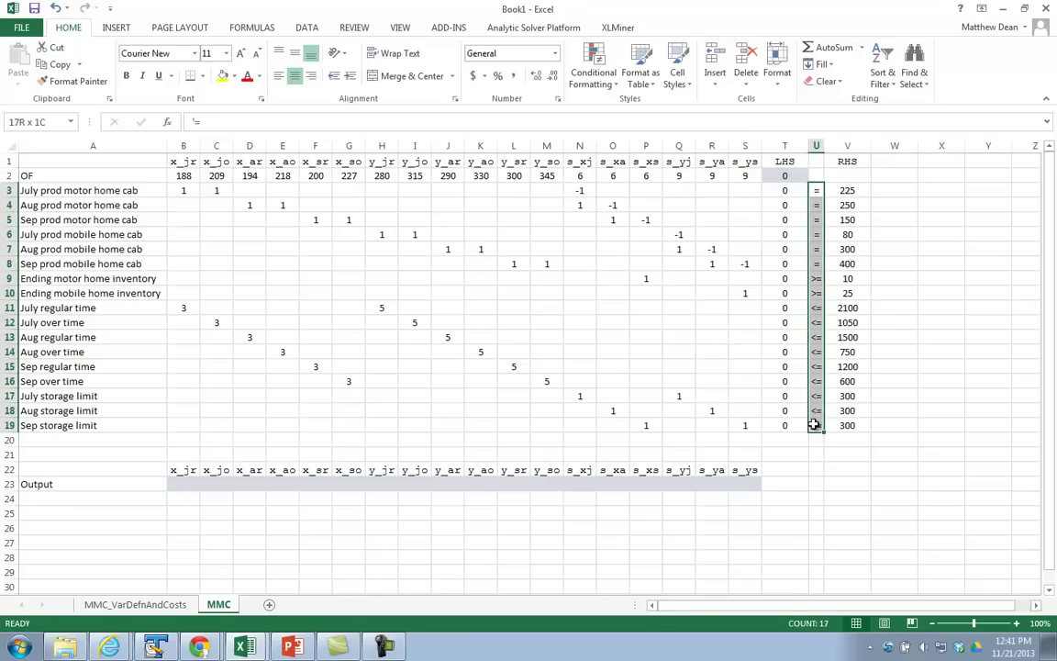
pyautogui.click(853, 160)
pyautogui.moveTo(854, 191); pyautogui.dragTo(854, 422)
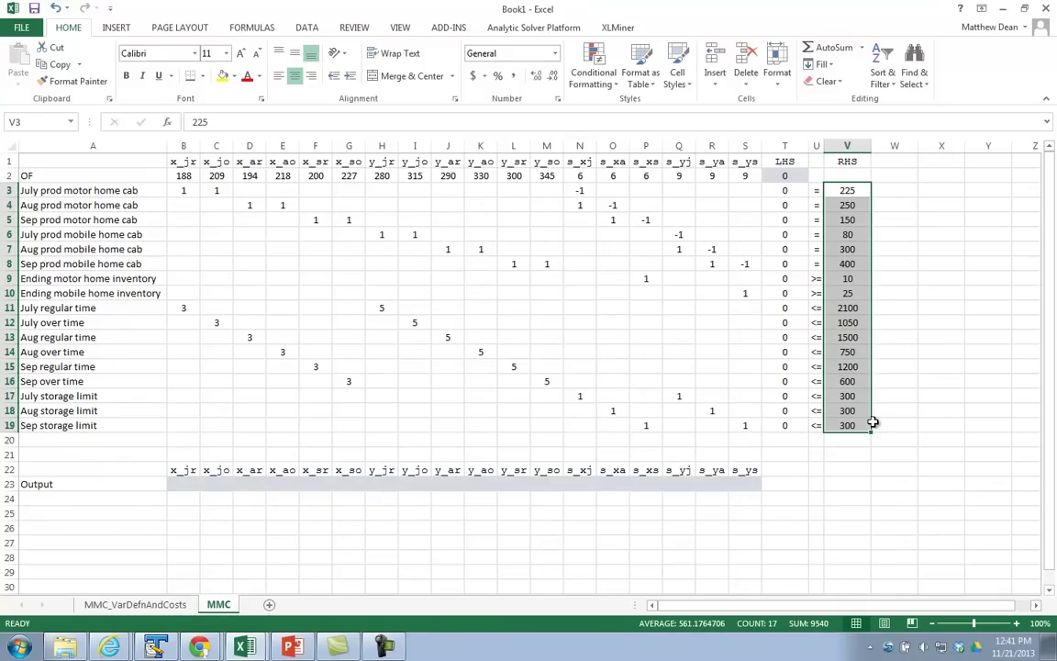
# - Examine the July motor home production constraint: its LHS SUMPRODUCT formula, the x_jr, x_jo and s_xj coefficients, and the RHS
pyautogui.doubleClick(786, 190)
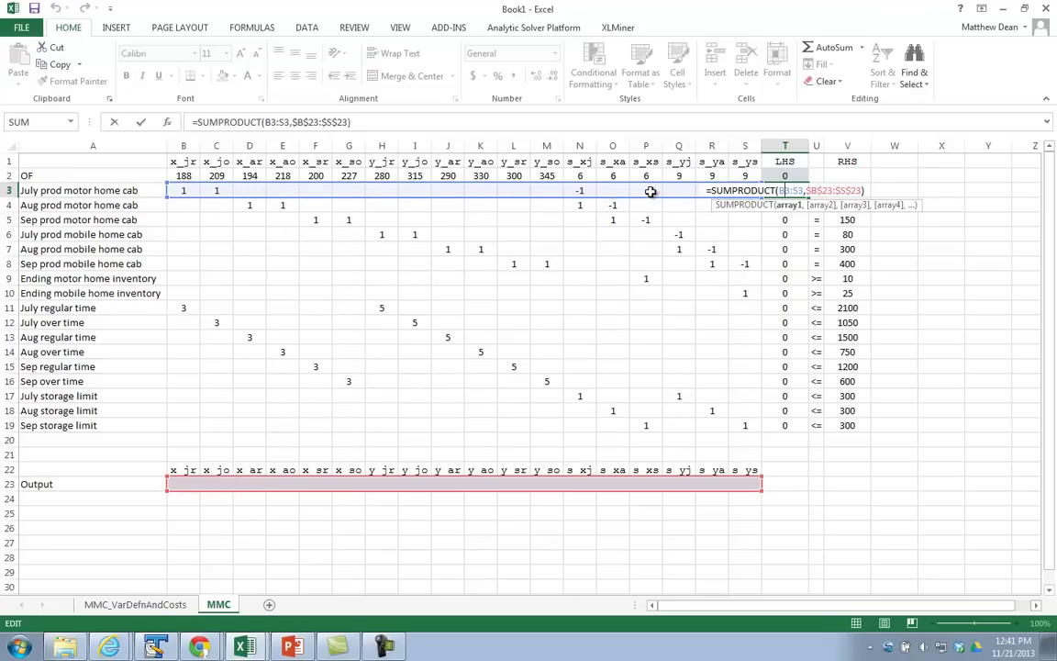
pyautogui.press('Return')
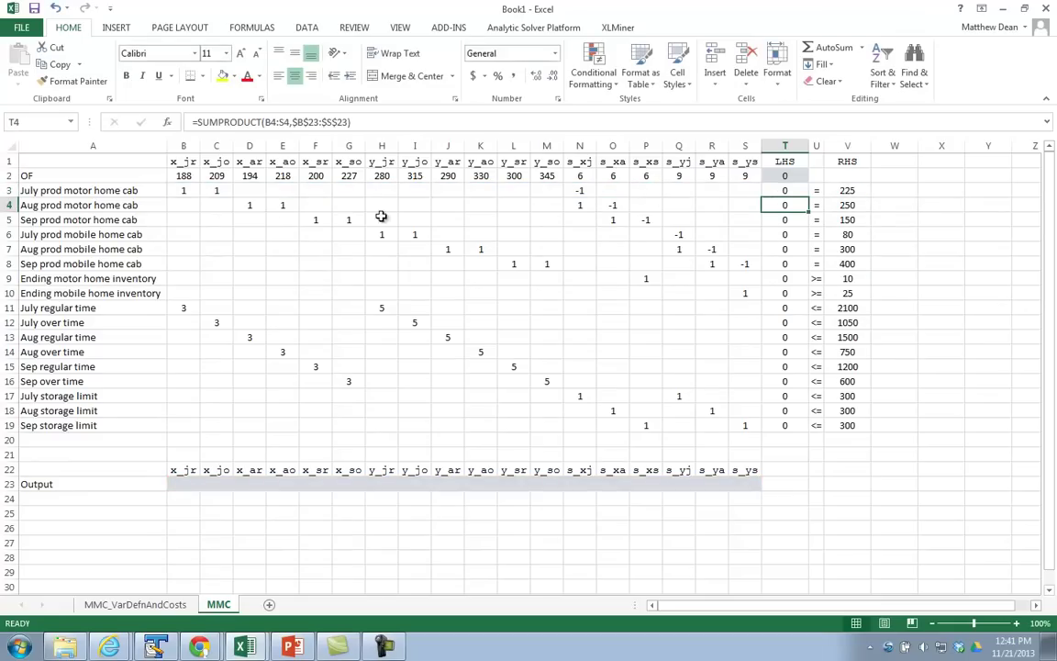
pyautogui.moveTo(83, 193); pyautogui.dragTo(79, 218)
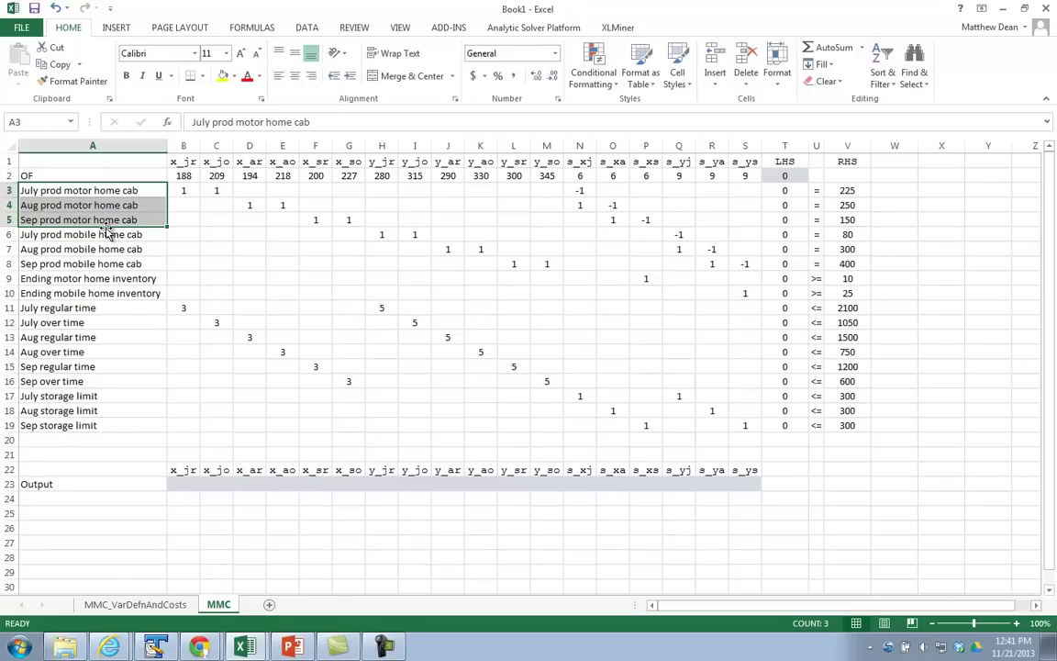
pyautogui.click(181, 191)
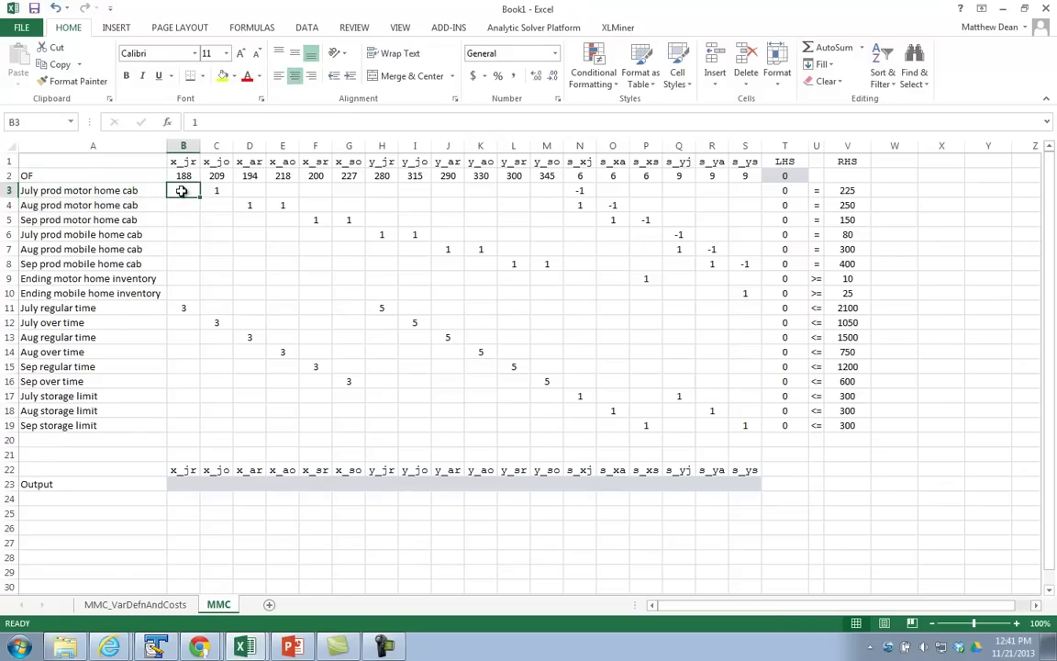
pyautogui.moveTo(222, 187); pyautogui.dragTo(189, 190)
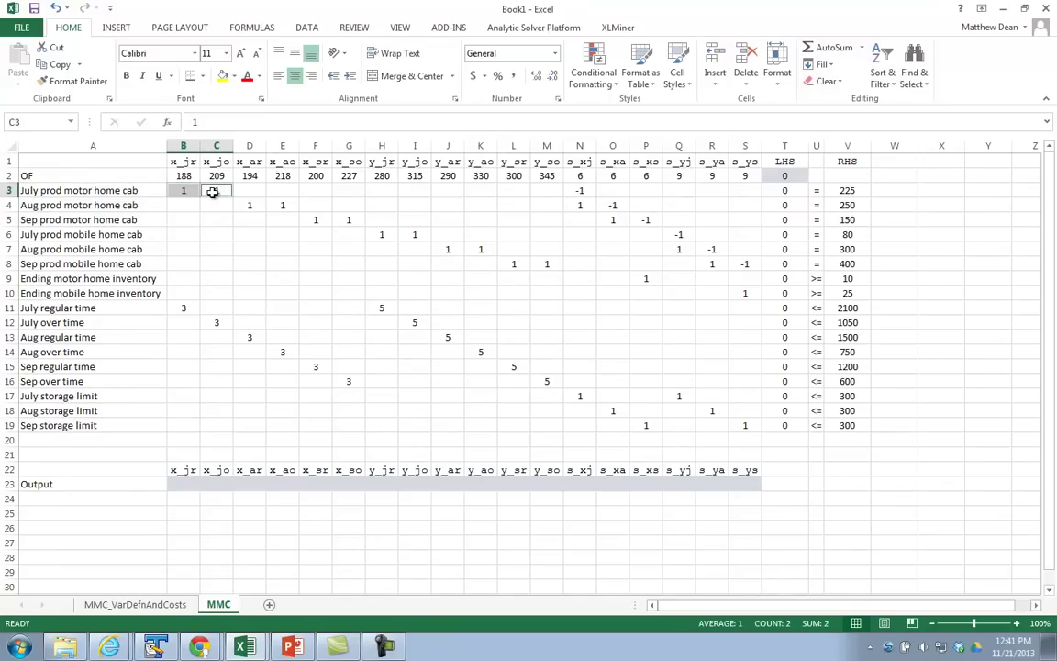
pyautogui.click(571, 190)
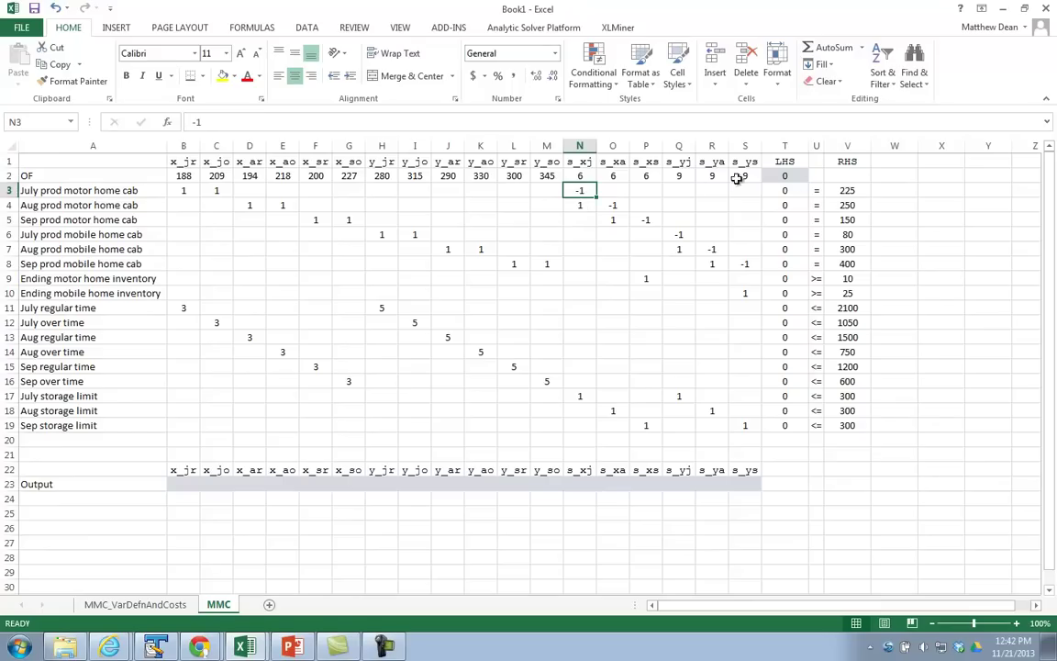
pyautogui.click(845, 190)
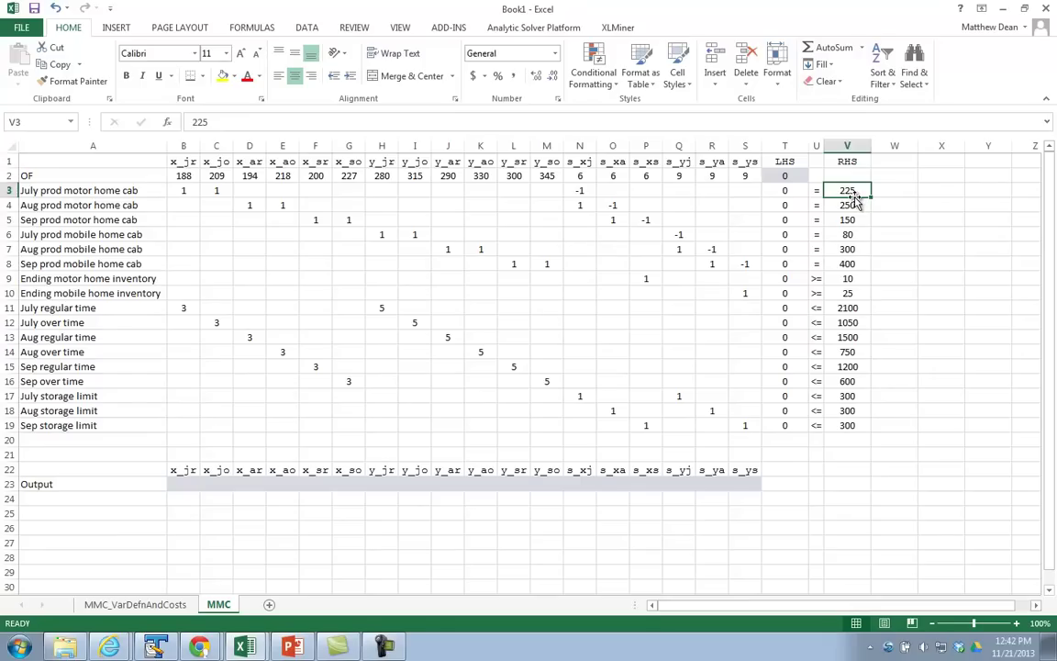
# - Review the equality signs and full rows of the six production constraints, including the July, August and September mobile home ones
pyautogui.moveTo(816, 191); pyautogui.dragTo(815, 265)
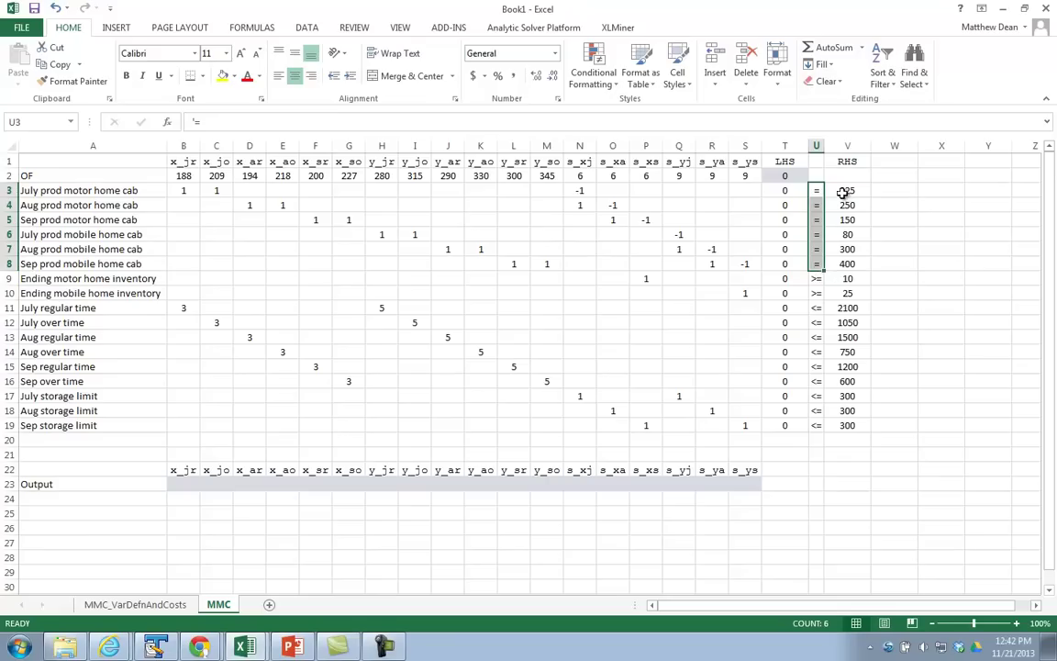
pyautogui.moveTo(121, 190); pyautogui.dragTo(846, 266)
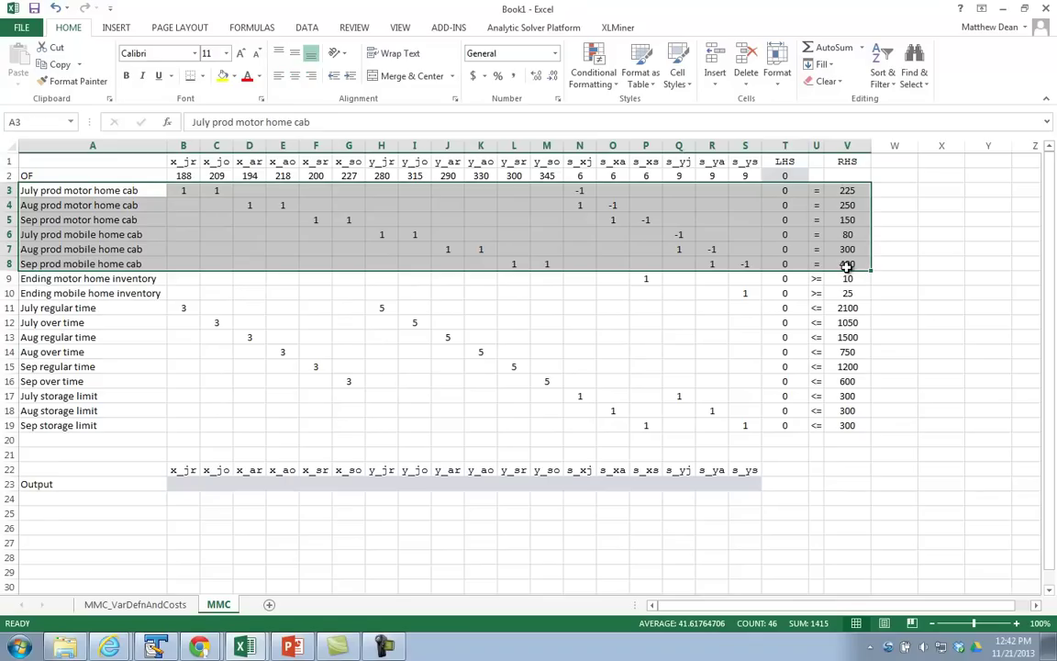
pyautogui.click(38, 234)
pyautogui.click(33, 252)
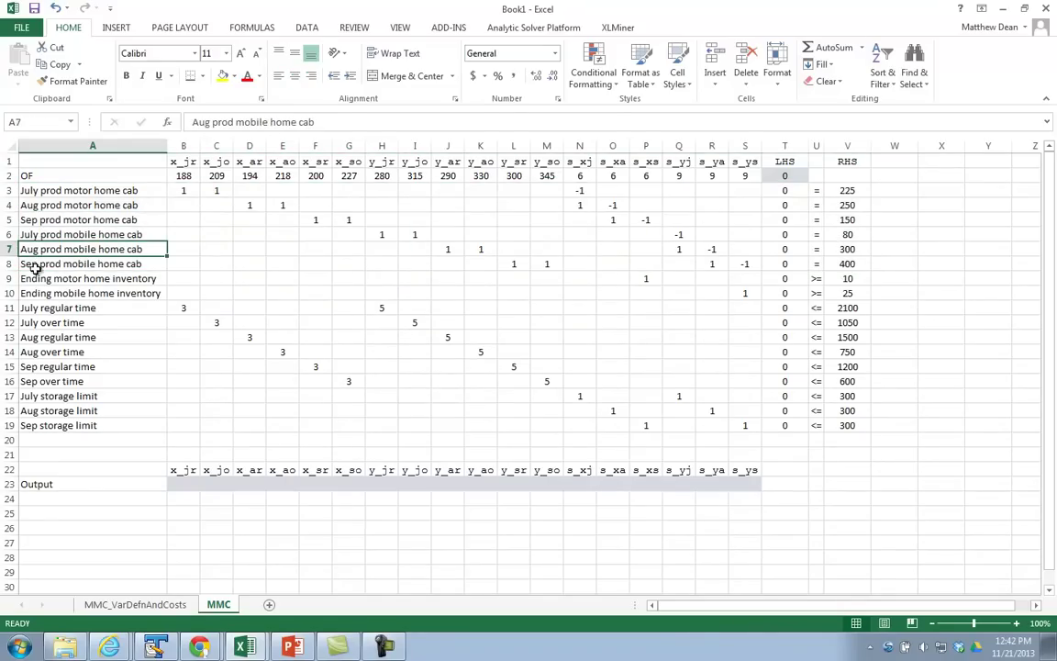
pyautogui.click(48, 264)
# - Highlight the ending motor home and mobile home inventory constraints from their labels through the RHS column
pyautogui.click(105, 279)
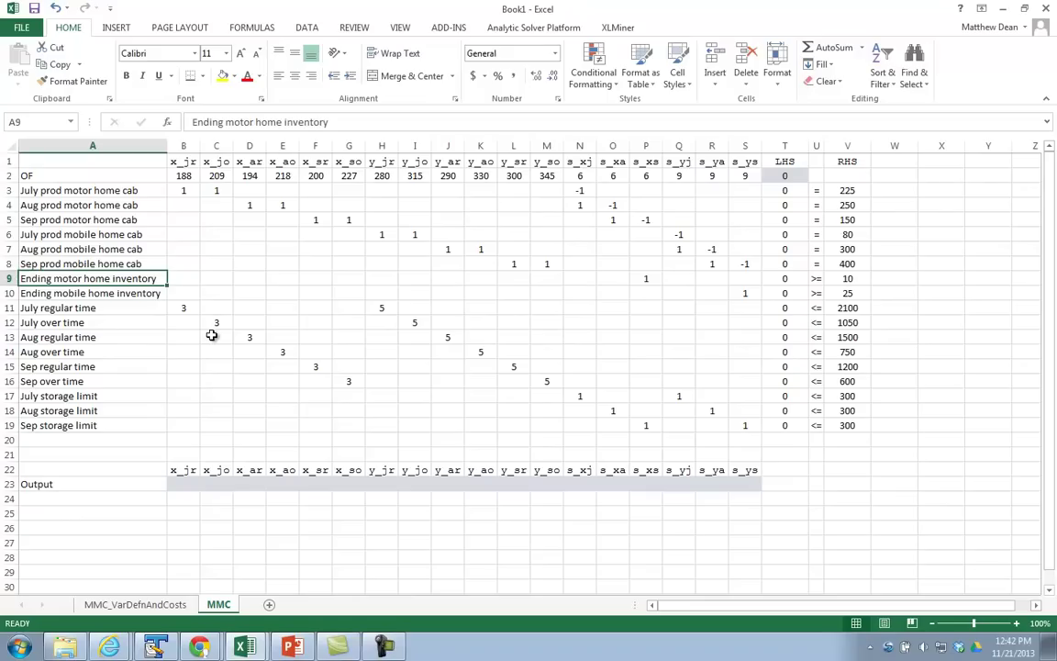
pyautogui.hotkey('shift', 'Down')
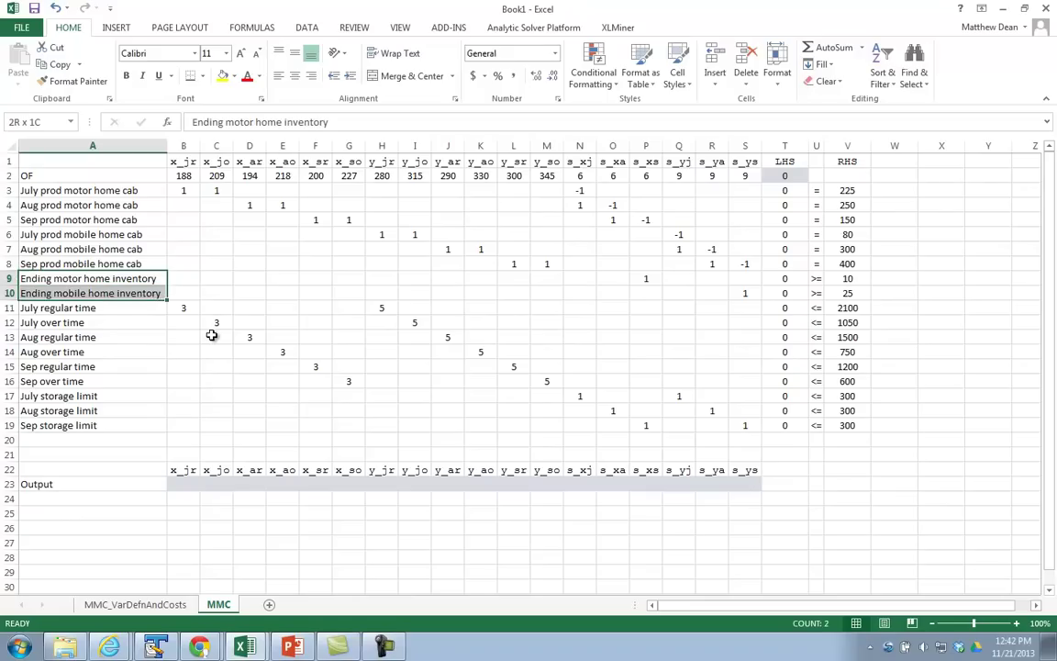
pyautogui.hotkey('shift', 'Right')
pyautogui.hotkey('shift', 'Right')
pyautogui.hotkey('shift', 'Right')
pyautogui.hotkey('shift', 'Right')
pyautogui.hotkey('shift', 'Right')
pyautogui.hotkey('shift', 'Right')
pyautogui.hotkey('shift', 'Right')
pyautogui.hotkey('shift', 'Right')
pyautogui.hotkey('shift', 'Right')
pyautogui.hotkey('shift', 'Right')
pyautogui.hotkey('shift', 'Right')
pyautogui.hotkey('shift', 'Right')
pyautogui.hotkey('shift', 'Right')
pyautogui.hotkey('shift', 'Right')
pyautogui.hotkey('shift', 'Right')
pyautogui.hotkey('shift', 'Right')
pyautogui.hotkey('shift', 'Right')
pyautogui.hotkey('shift', 'Right')
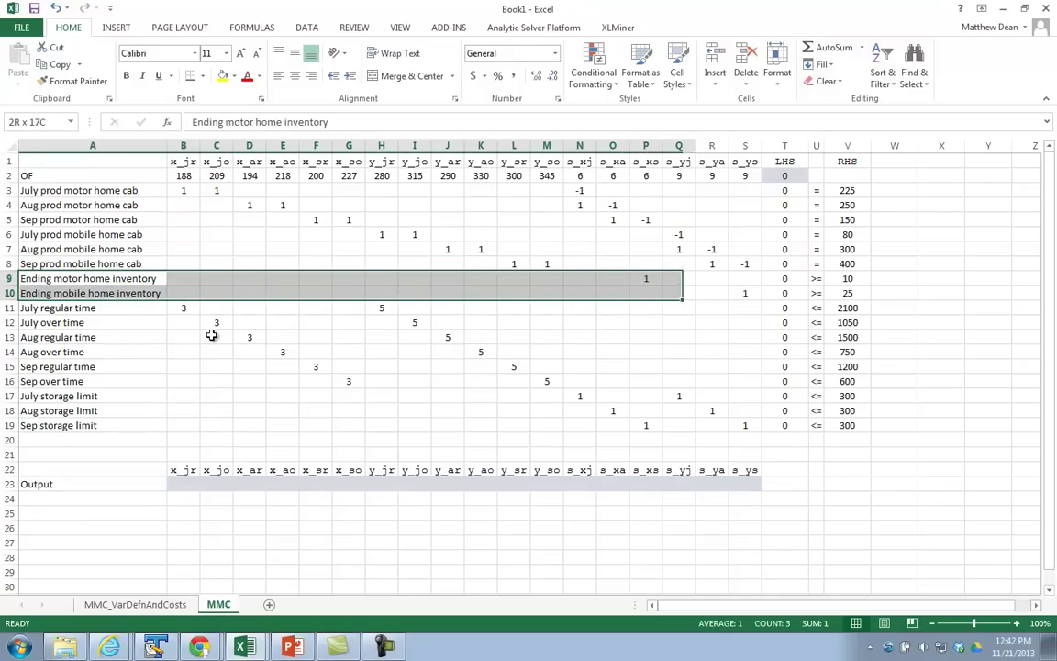
pyautogui.hotkey('shift', 'Right')
pyautogui.hotkey('shift', 'Right')
pyautogui.hotkey('shift', 'Right')
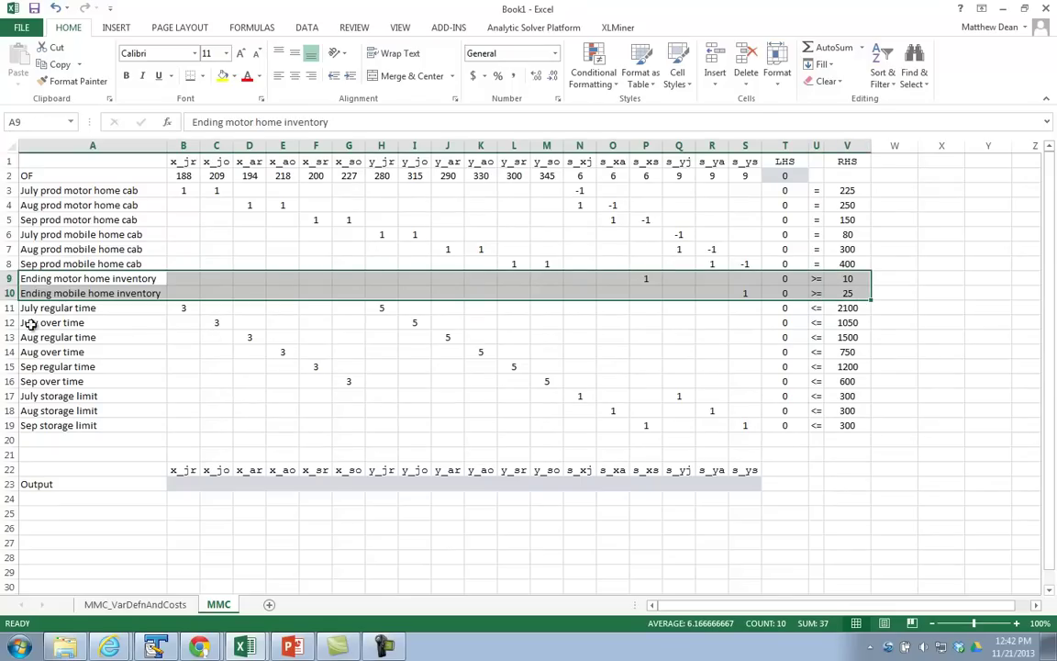
# - Inspect the July regular time coefficients, the July regular and overtime limits, and the <= and >= signs of the inequality constraints
pyautogui.click(70, 308)
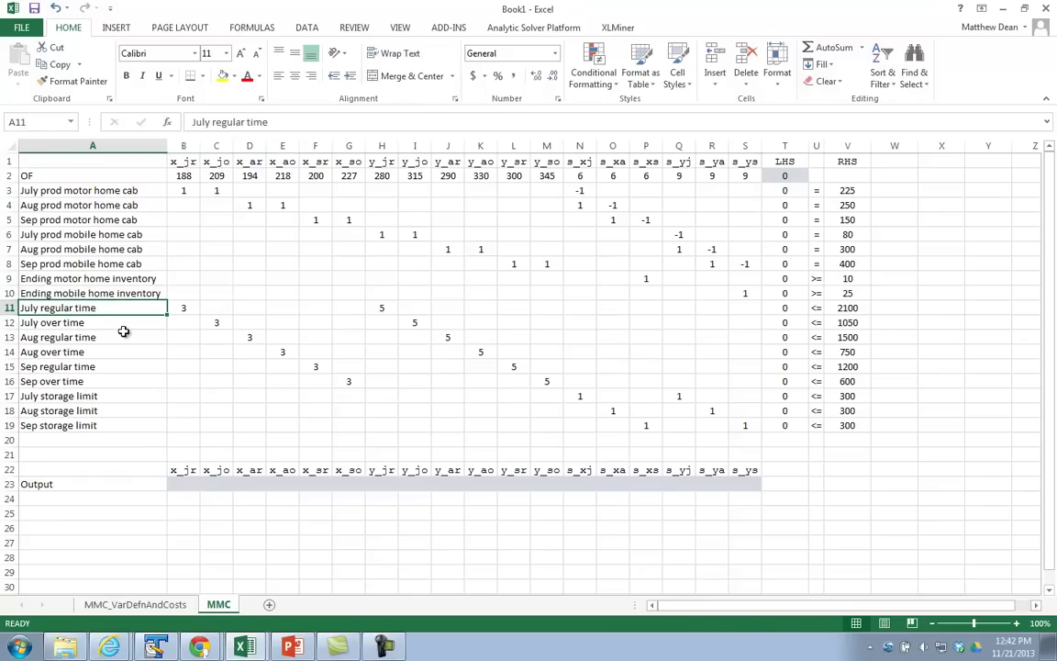
pyautogui.press('Right')
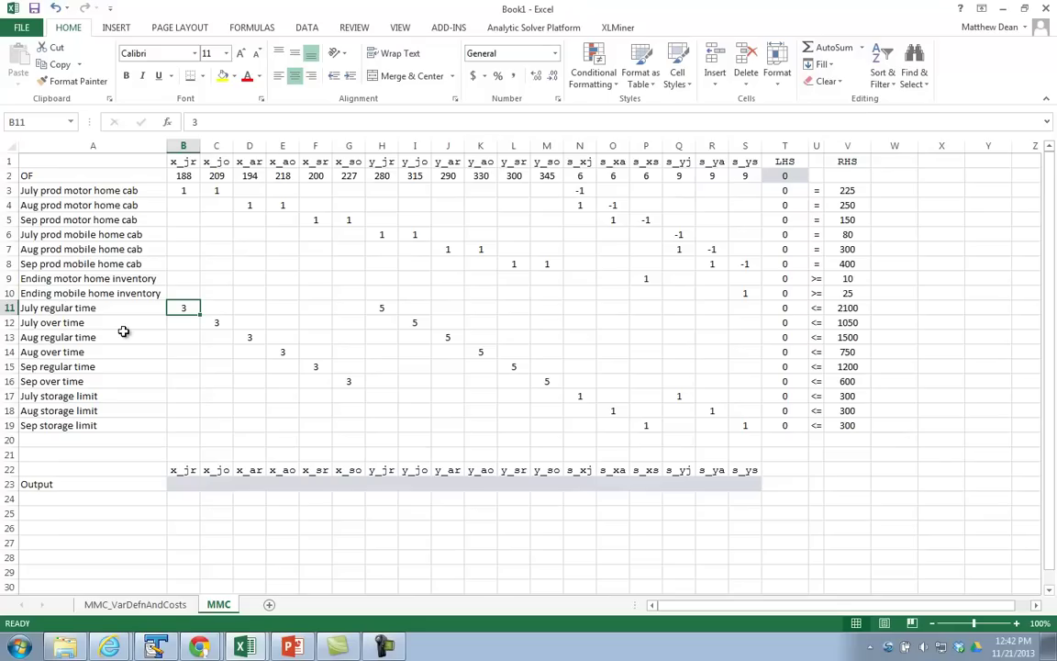
pyautogui.keyDown('shift'); pyautogui.click(377, 309); pyautogui.keyUp('shift')
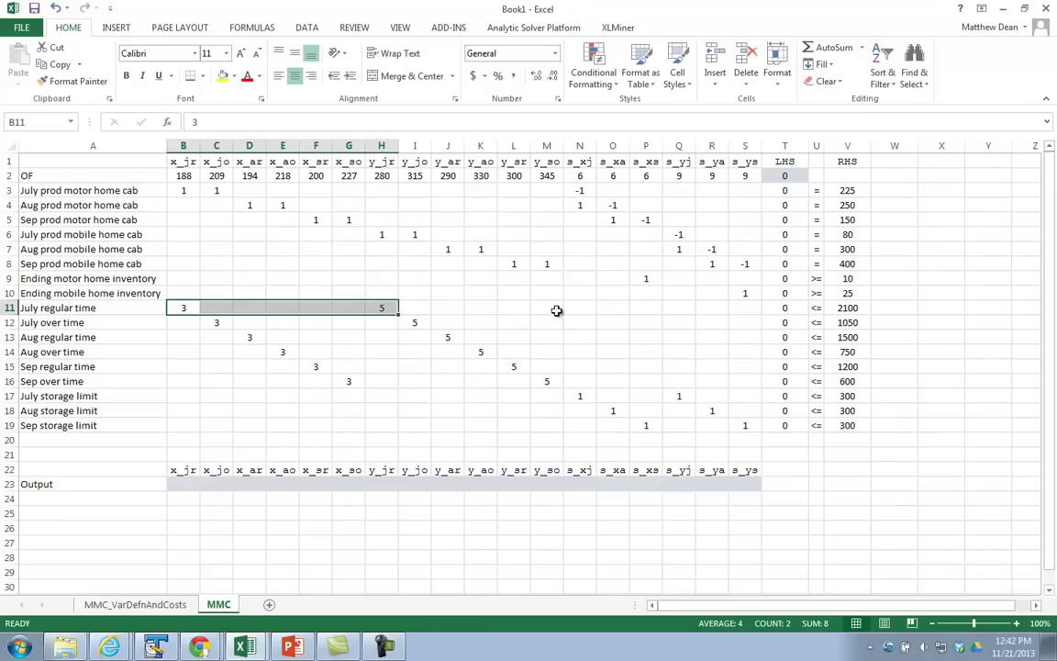
pyautogui.click(845, 310)
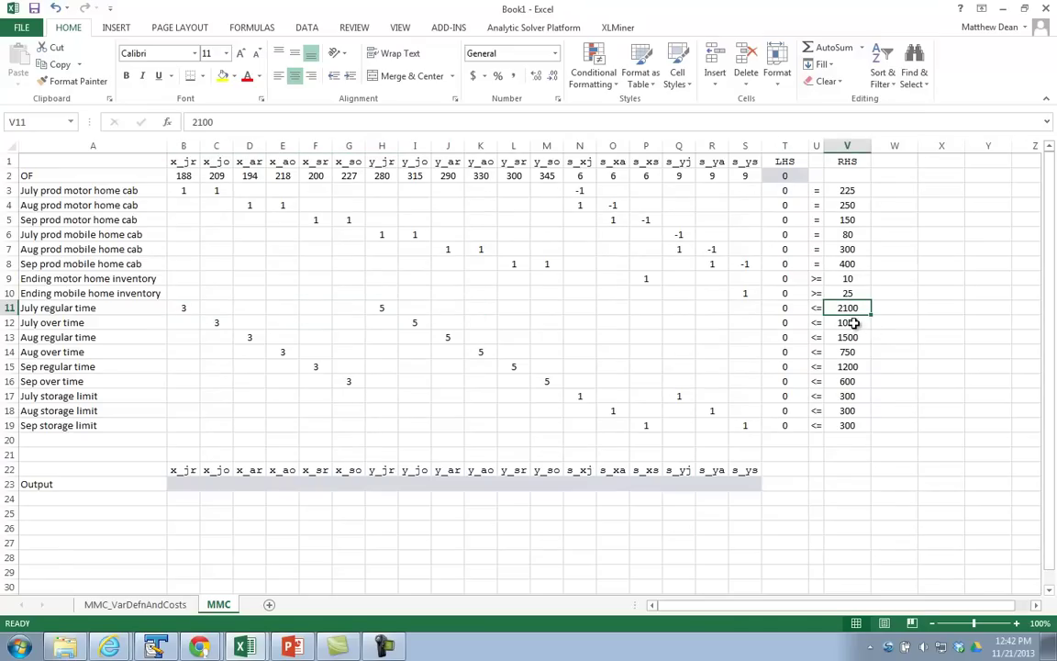
pyautogui.click(853, 323)
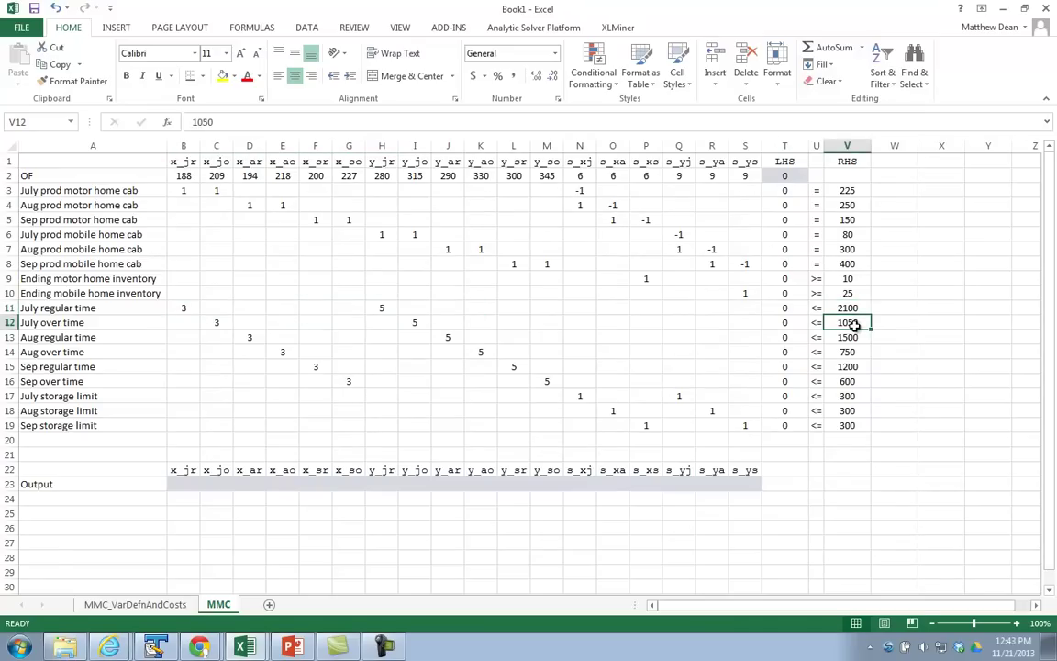
pyautogui.moveTo(813, 310); pyautogui.dragTo(813, 422)
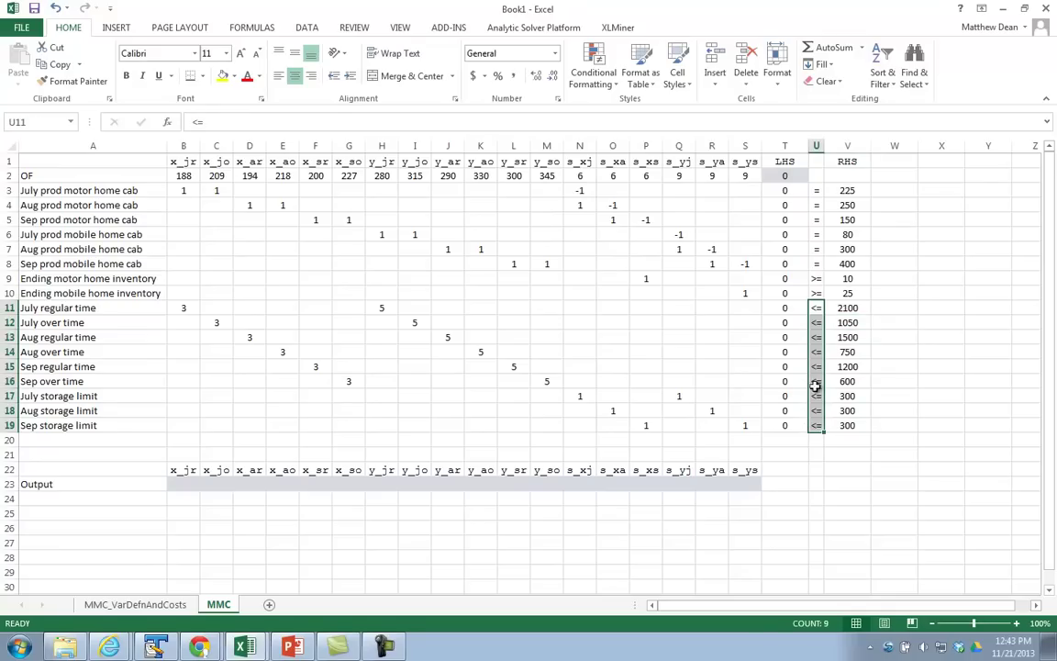
pyautogui.moveTo(814, 278); pyautogui.dragTo(817, 294)
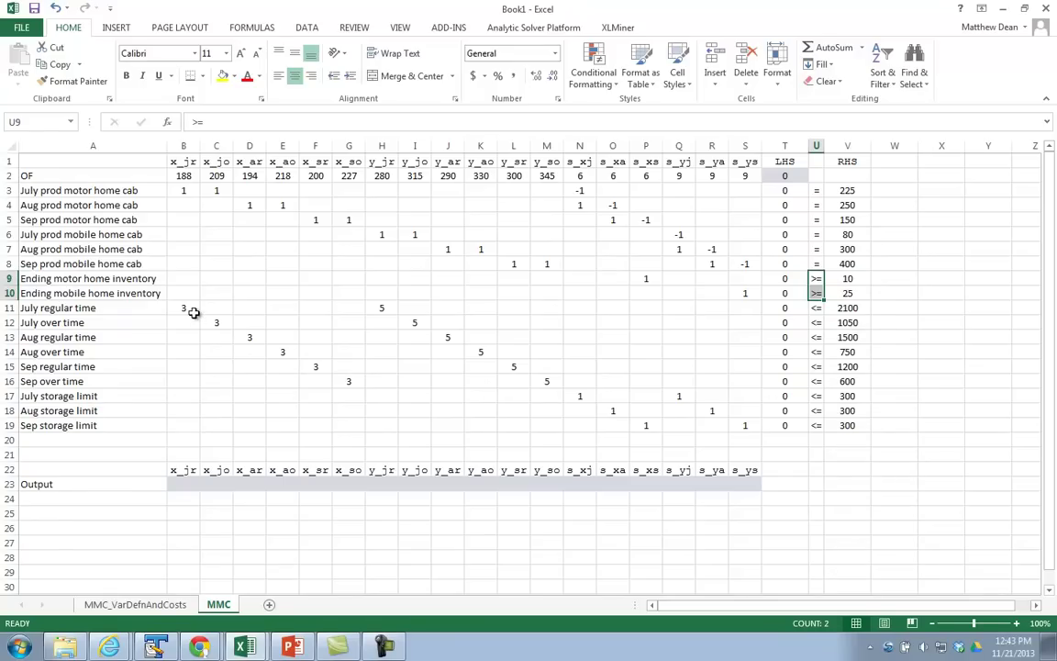
# - Highlight the labor-hour and storage limit coefficients, and check the RHS of the July, August and September storage limits
pyautogui.moveTo(187, 312); pyautogui.dragTo(338, 380)
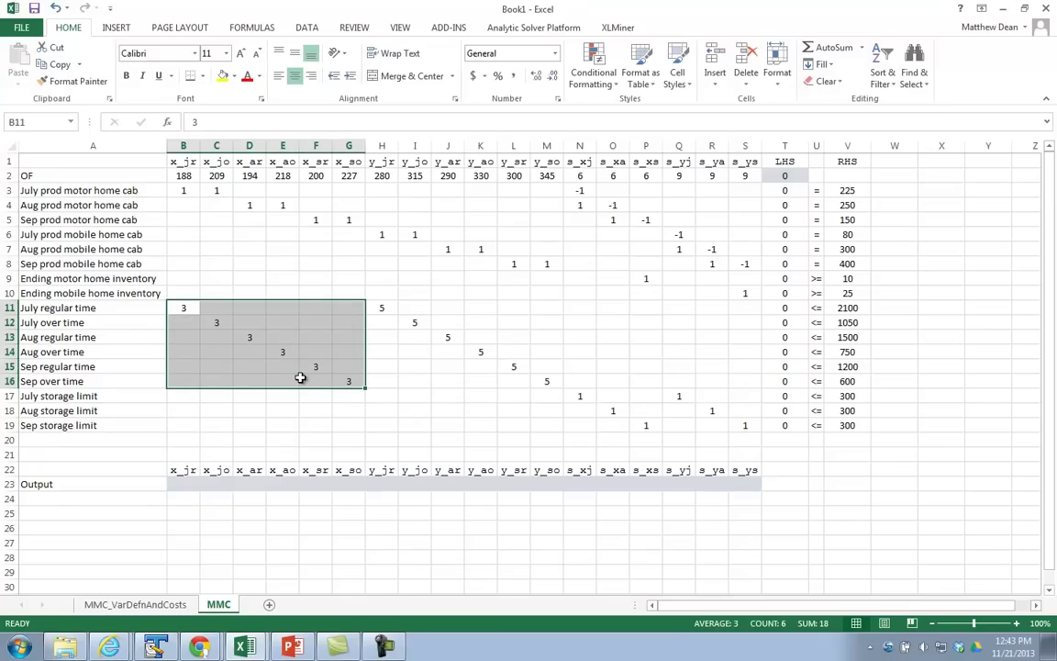
pyautogui.moveTo(377, 306); pyautogui.dragTo(642, 425)
pyautogui.click(588, 413)
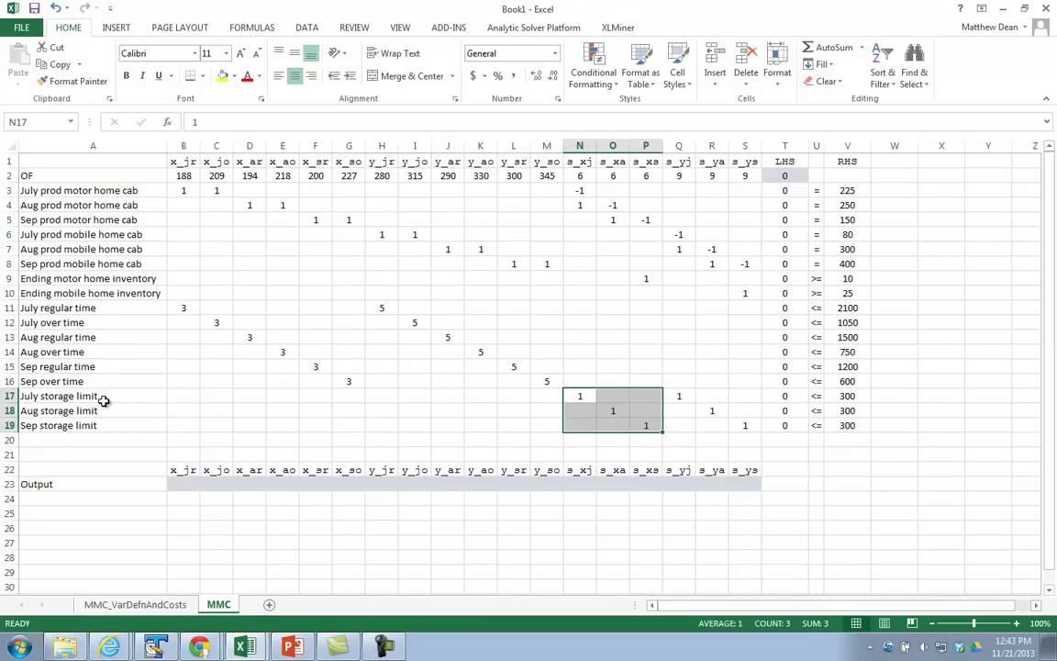
pyautogui.click(845, 397)
pyautogui.click(844, 410)
pyautogui.click(842, 424)
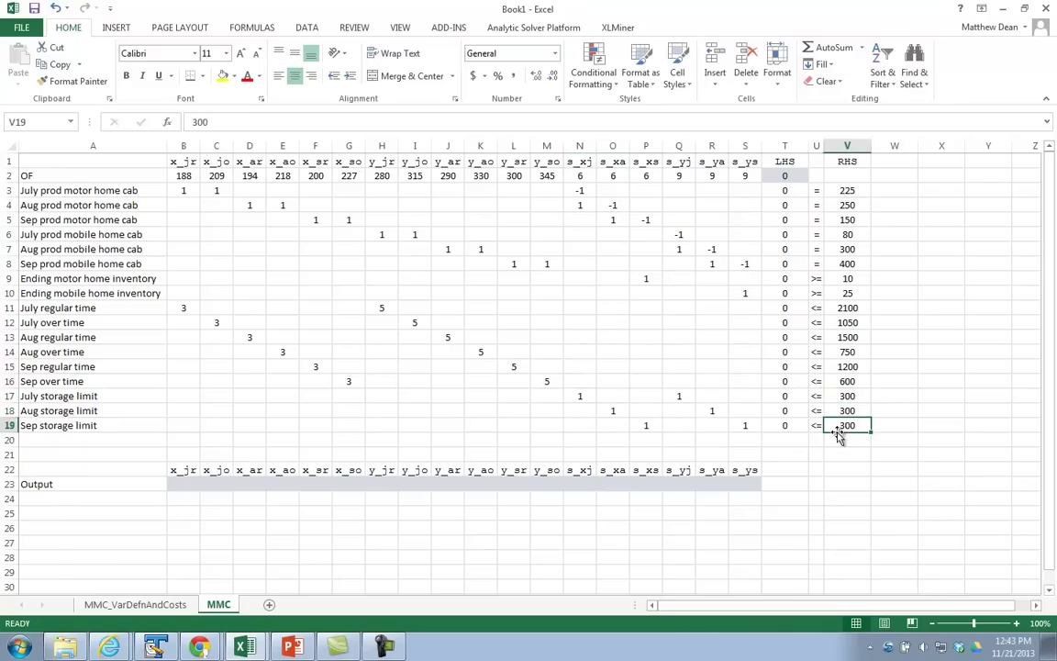
# - Highlight the July storage limit coefficients and the coefficient block B3:S8 of the six production constraints
pyautogui.click(582, 398)
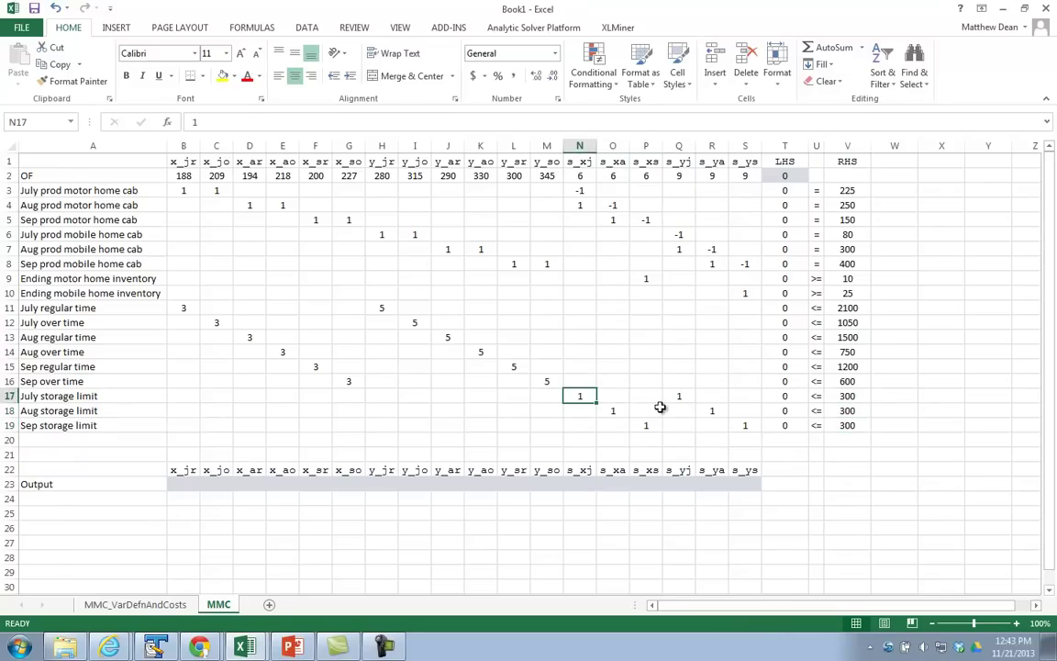
pyautogui.keyDown('ctrl'); pyautogui.click(678, 397); pyautogui.keyUp('ctrl')
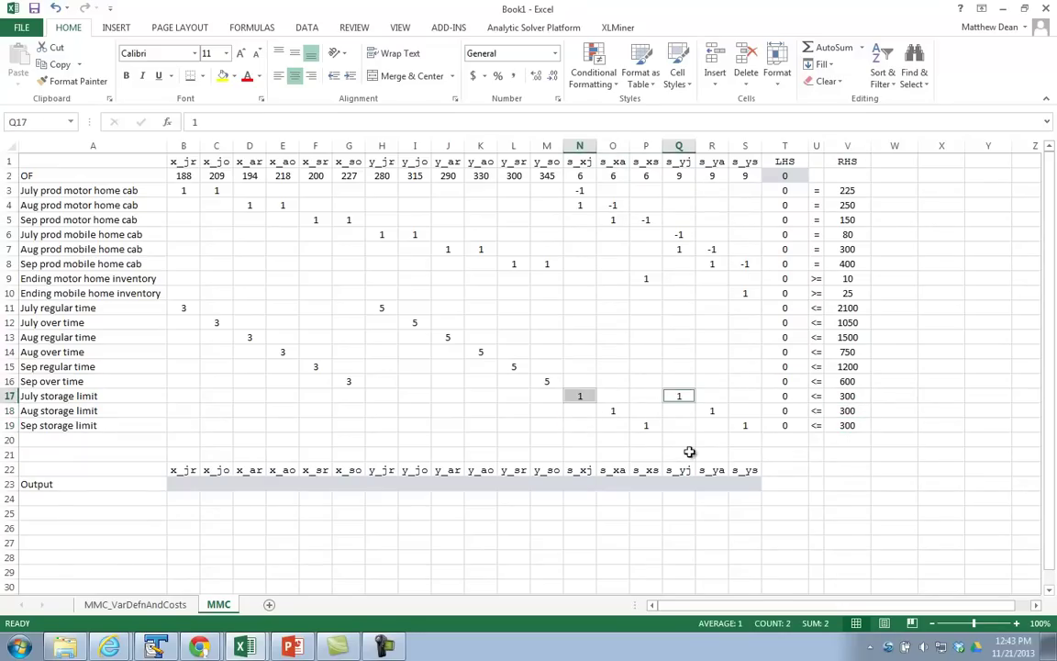
pyautogui.click(587, 309)
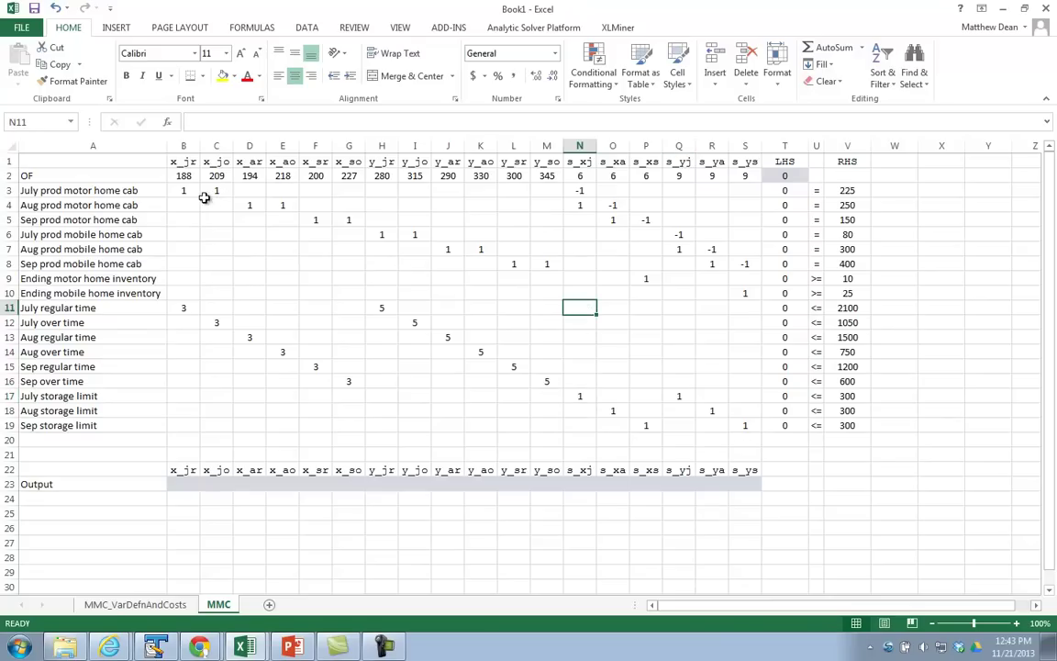
pyautogui.moveTo(184, 190); pyautogui.dragTo(748, 264)
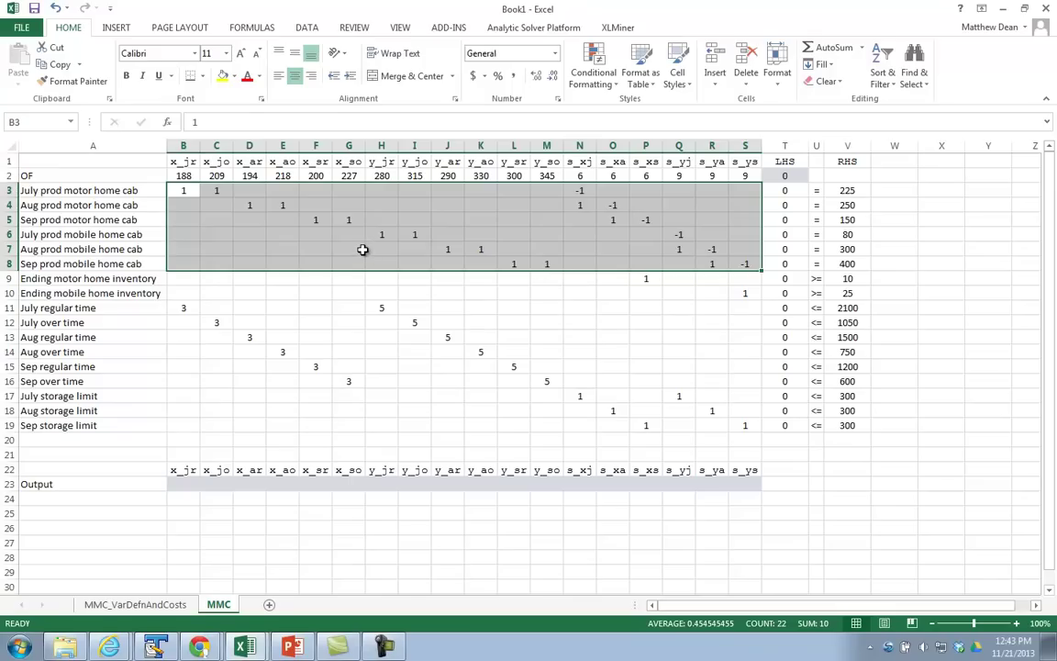
pyautogui.click(482, 292)
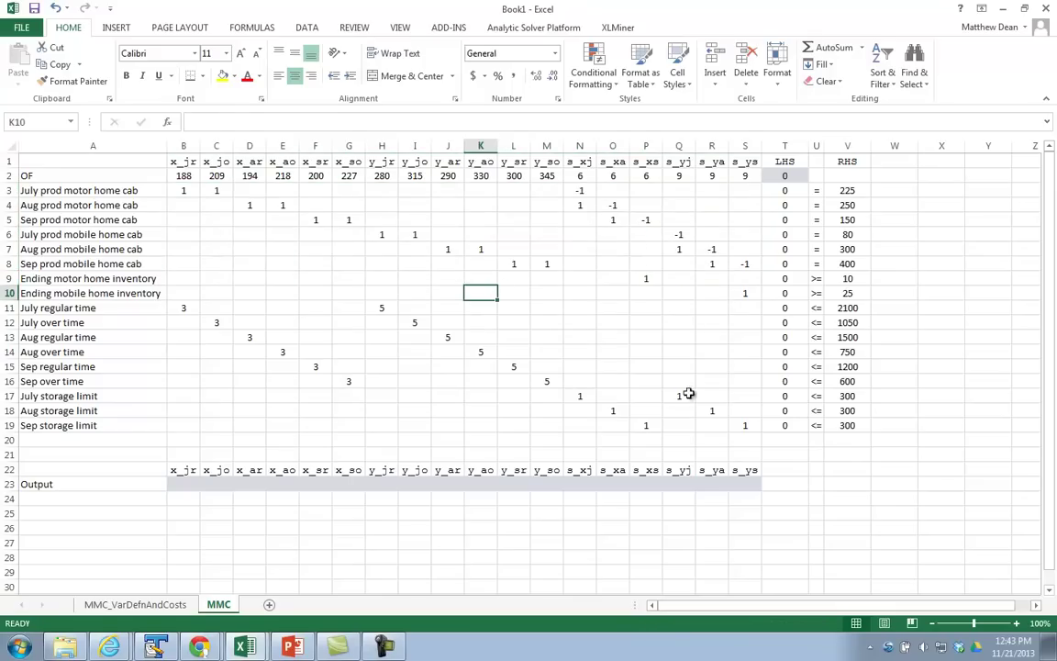
# - Open Solver and set the objective to minimize the total cost in cell T2
pyautogui.click(307, 28)
pyautogui.click(936, 64)
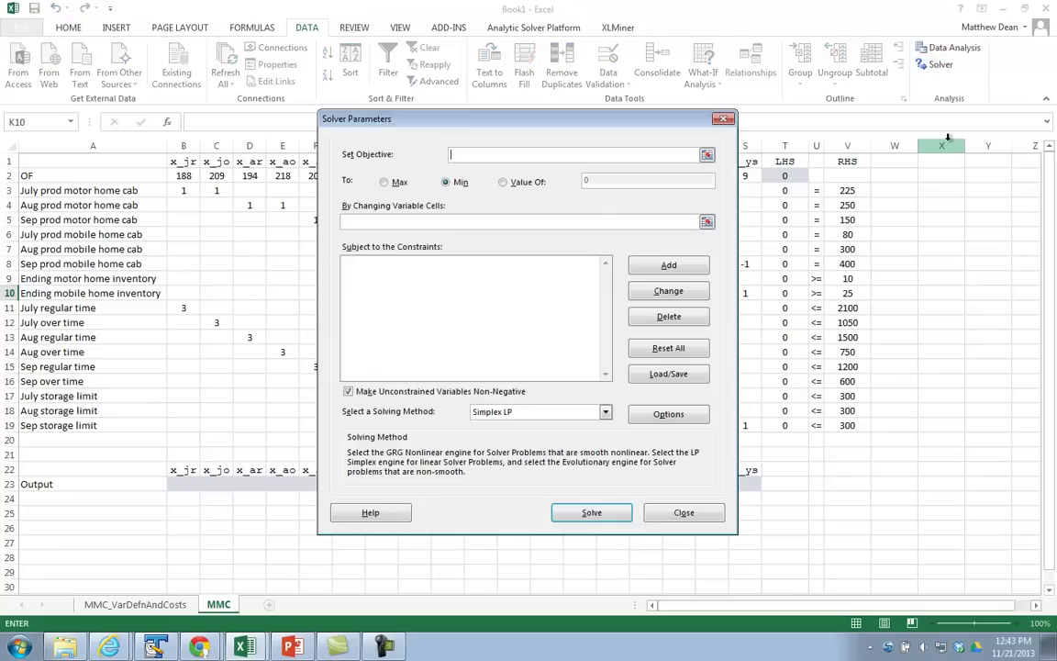
pyautogui.moveTo(528, 124); pyautogui.dragTo(454, 166)
pyautogui.click(634, 197)
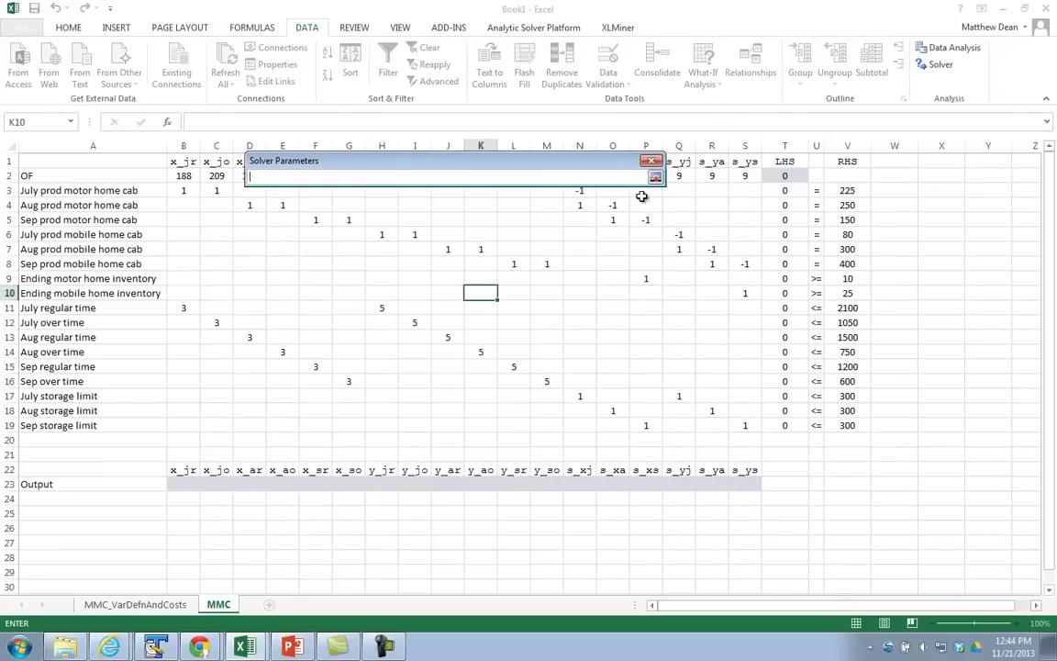
pyautogui.click(782, 176)
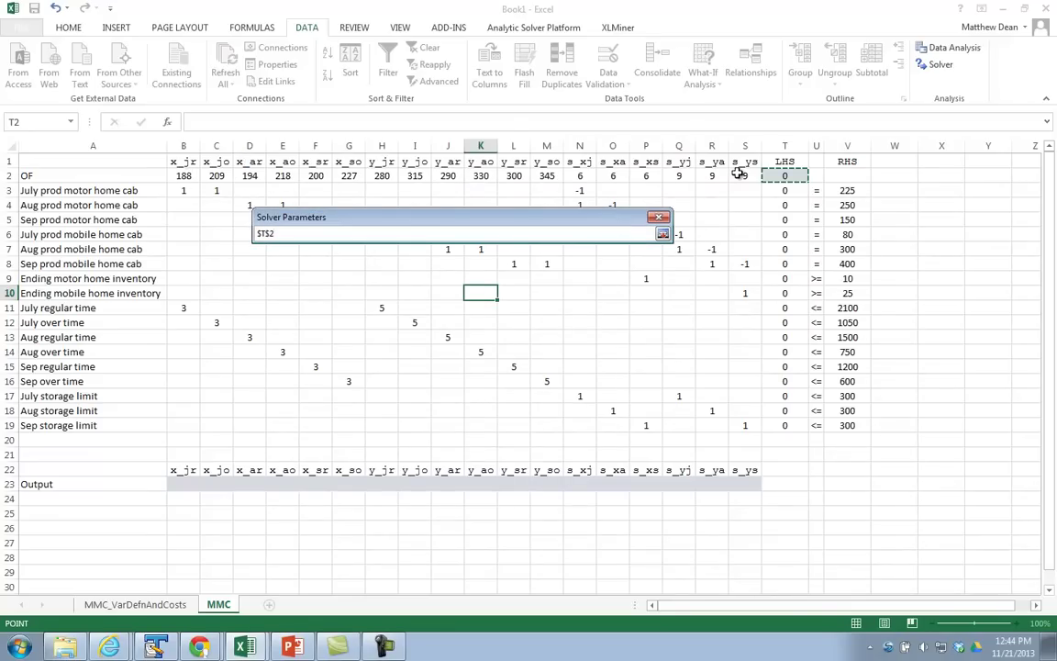
pyautogui.click(662, 233)
pyautogui.click(381, 280)
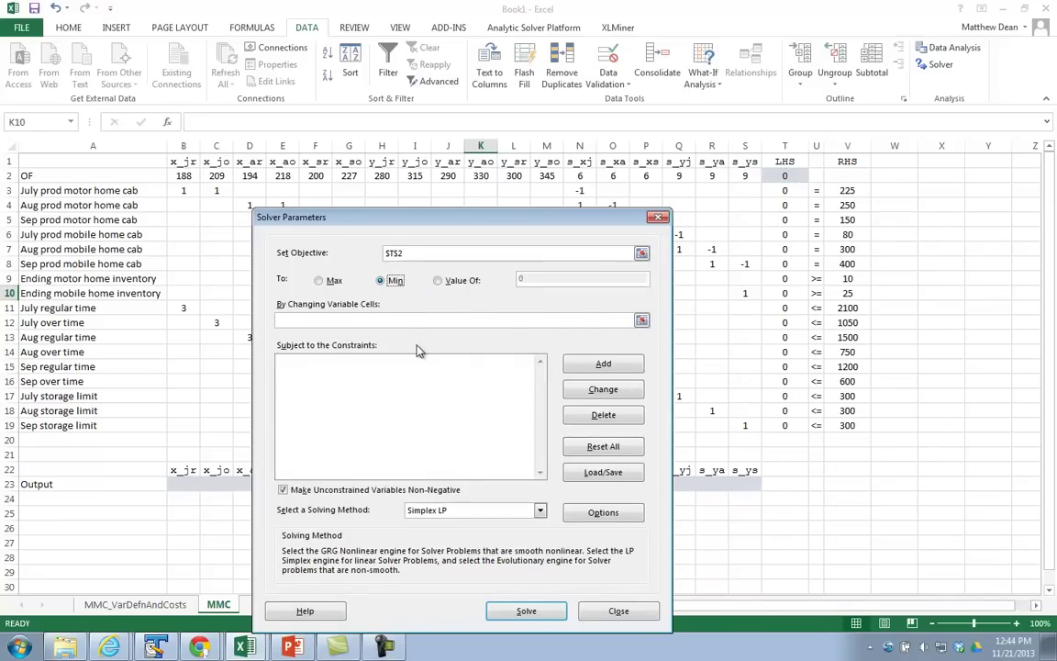
# - Set Solver's changing variable cells to the Output row range B23:S23
pyautogui.click(641, 320)
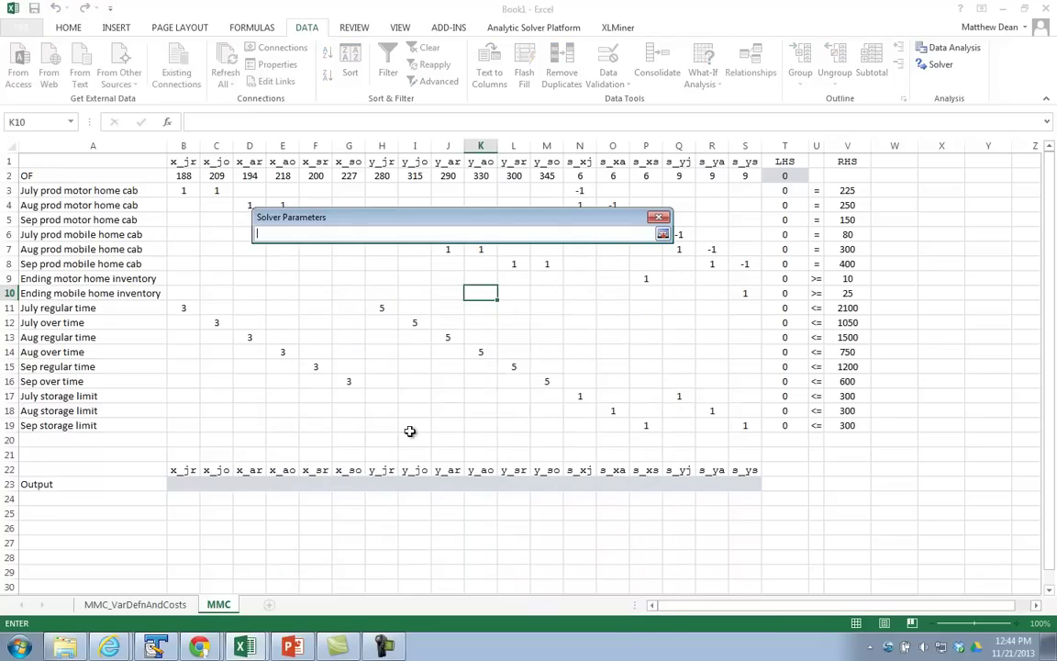
pyautogui.click(183, 481)
pyautogui.moveTo(184, 482); pyautogui.dragTo(732, 485)
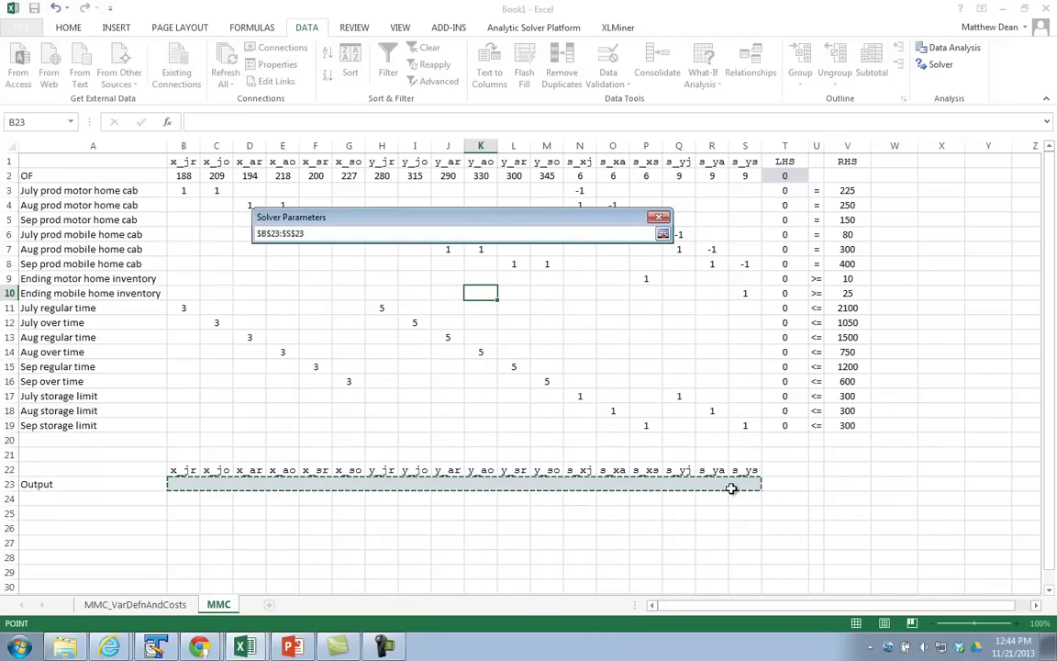
pyautogui.click(663, 235)
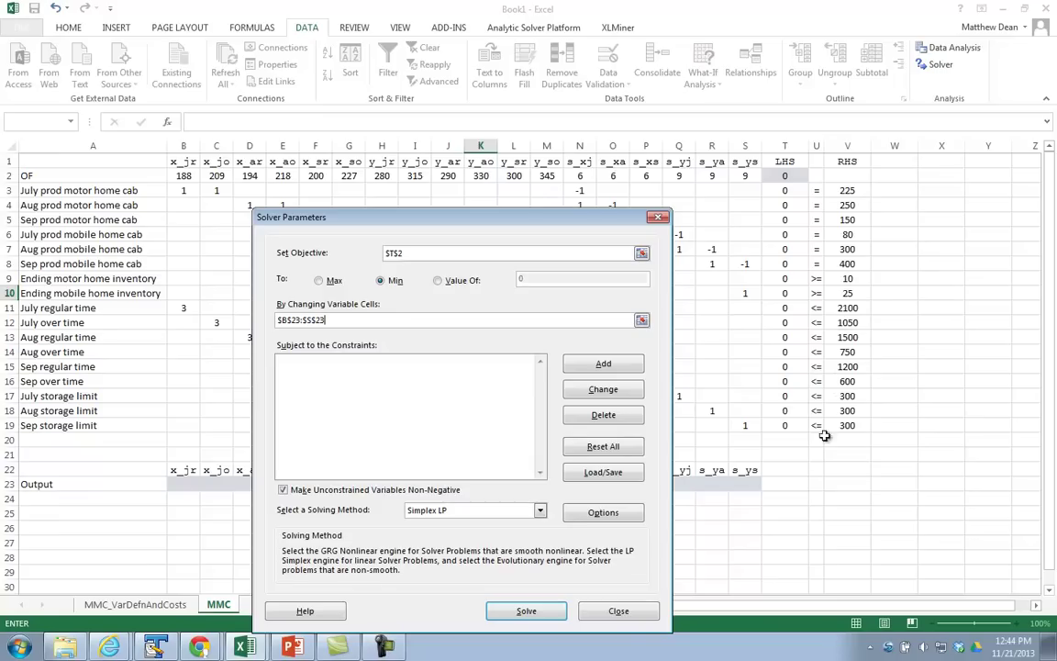
# - Add a Solver constraint making the production LHS cells T3:T8 equal to the RHS cells V3:V8
pyautogui.click(601, 365)
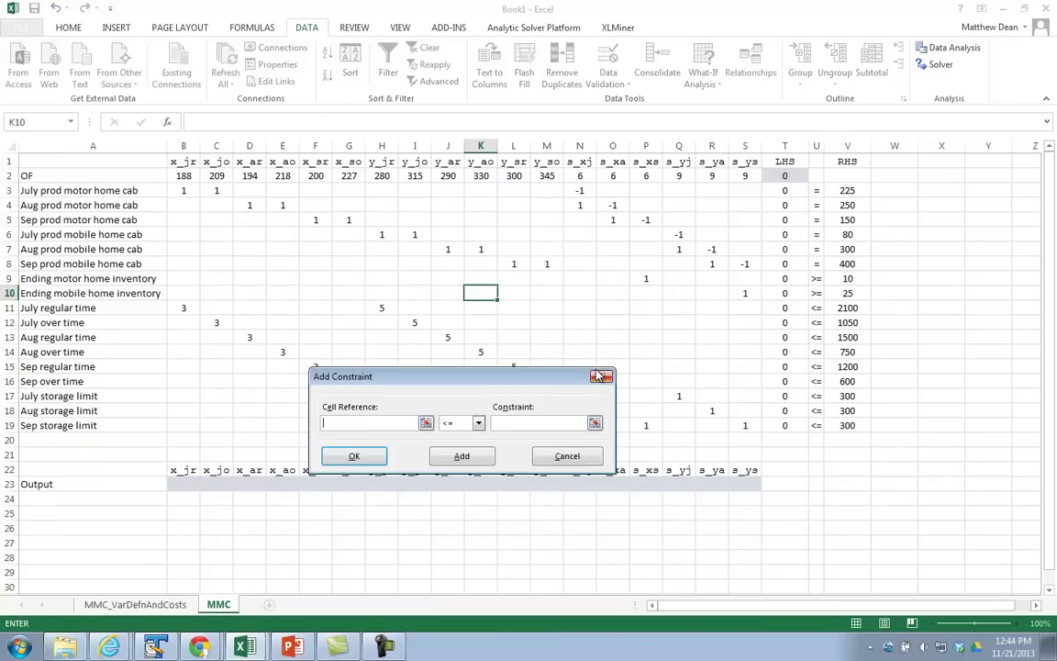
pyautogui.click(426, 424)
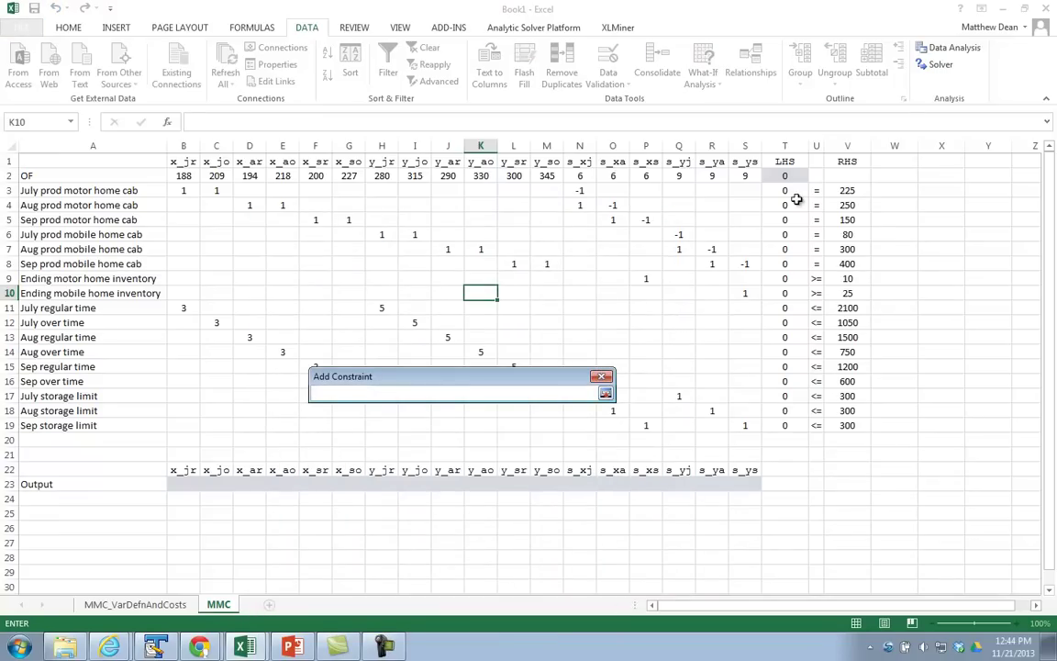
pyautogui.moveTo(778, 195); pyautogui.dragTo(780, 264)
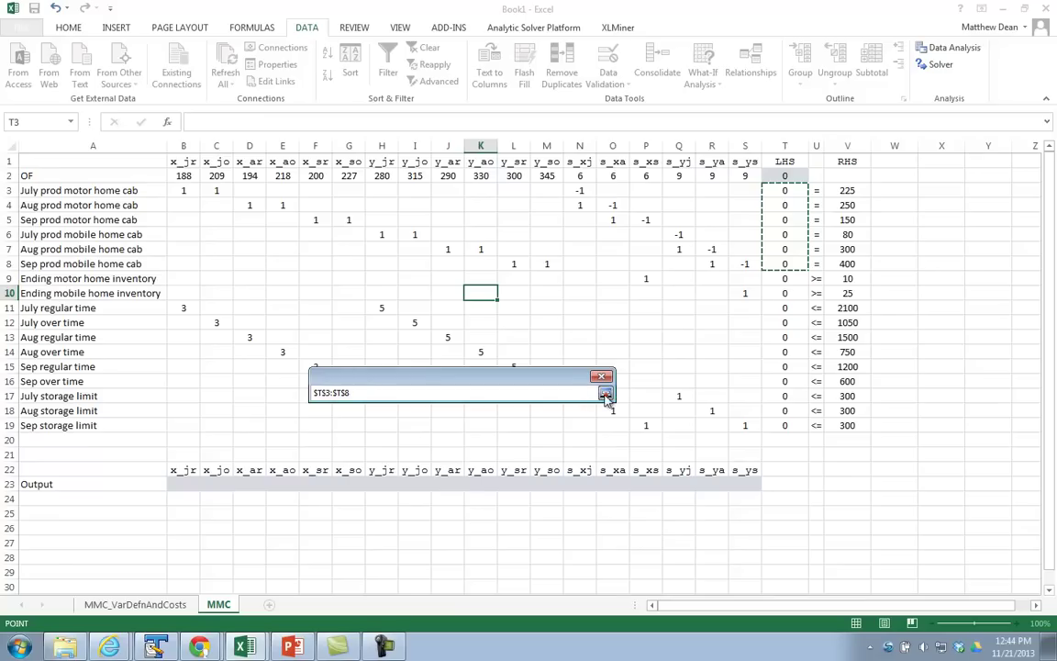
pyautogui.click(605, 393)
pyautogui.click(478, 423)
pyautogui.click(456, 443)
pyautogui.click(595, 423)
pyautogui.moveTo(848, 192); pyautogui.dragTo(850, 261)
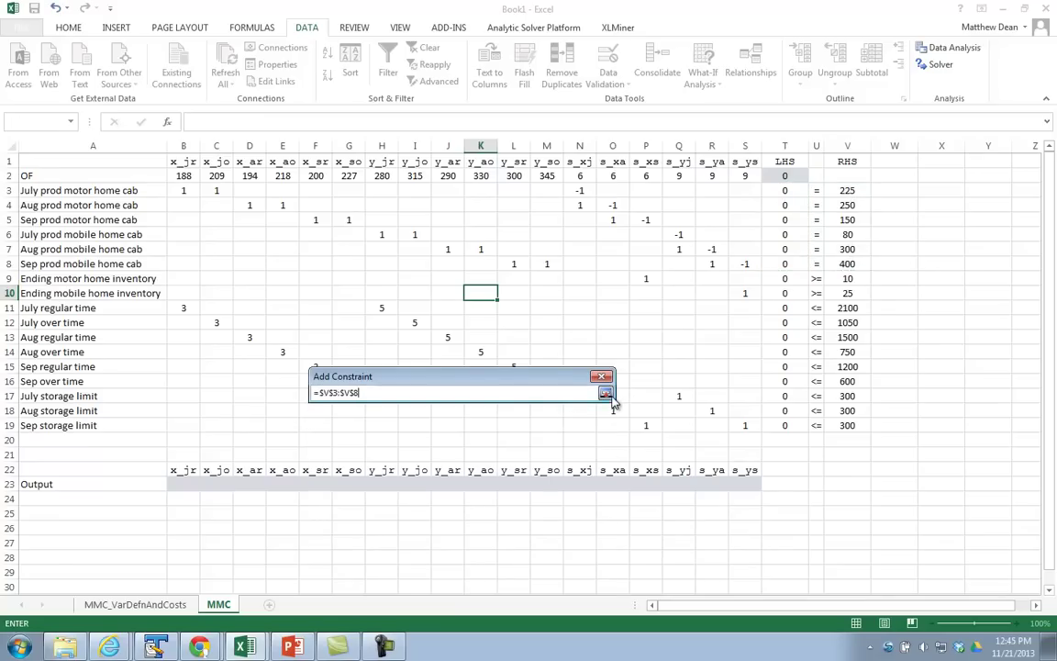
pyautogui.click(605, 393)
pyautogui.click(460, 460)
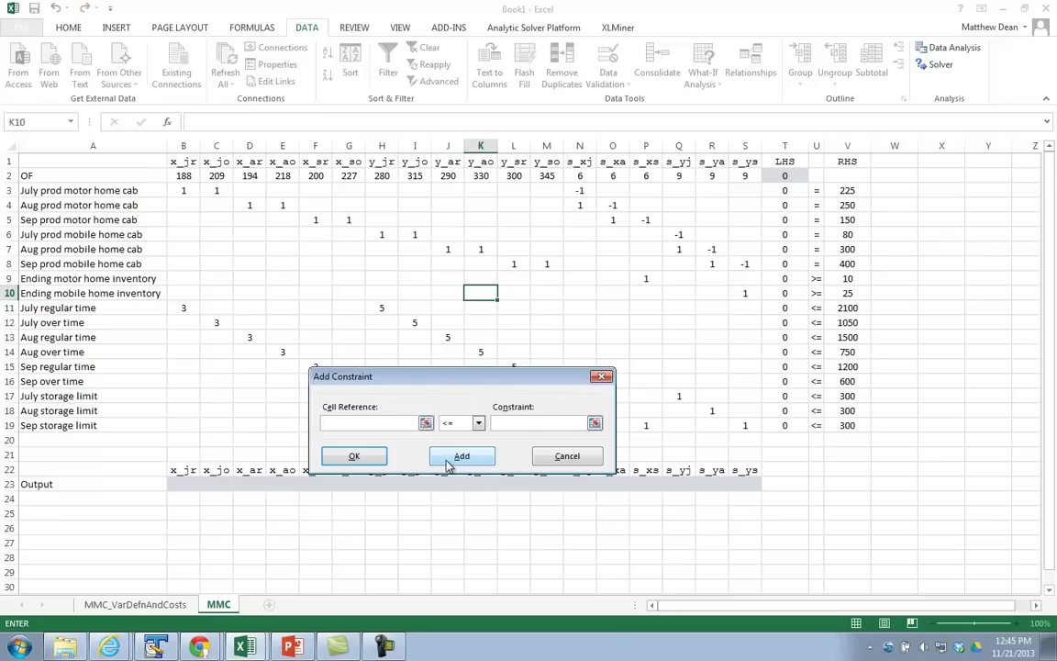
# - Add a Solver constraint requiring the ending inventory cells T9:T10 to be >= V9:V10
pyautogui.moveTo(395, 376); pyautogui.dragTo(406, 318)
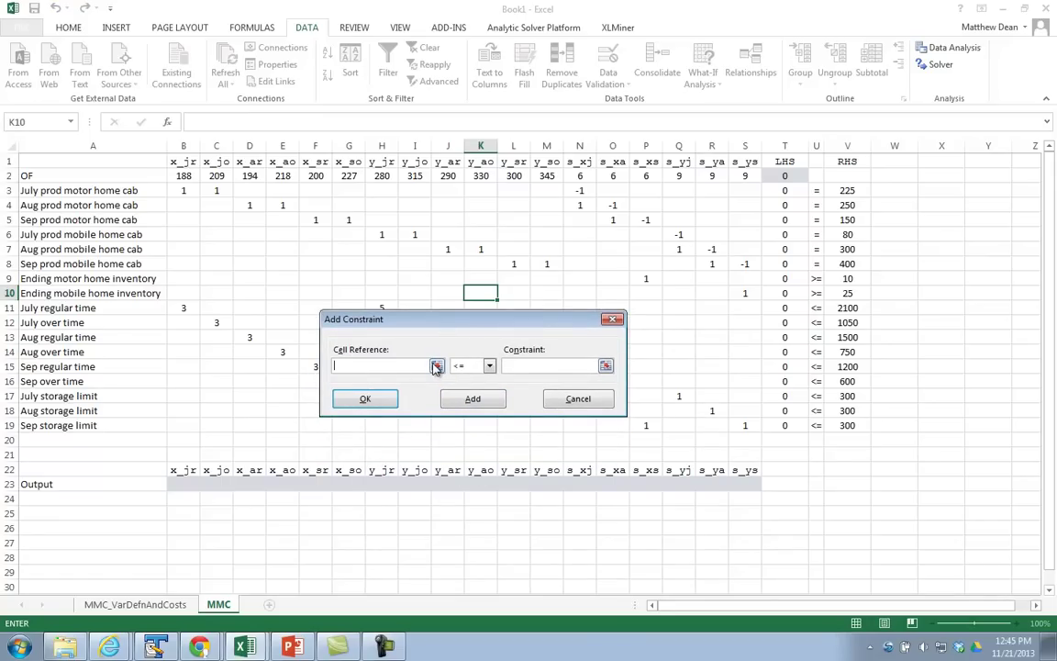
pyautogui.click(436, 366)
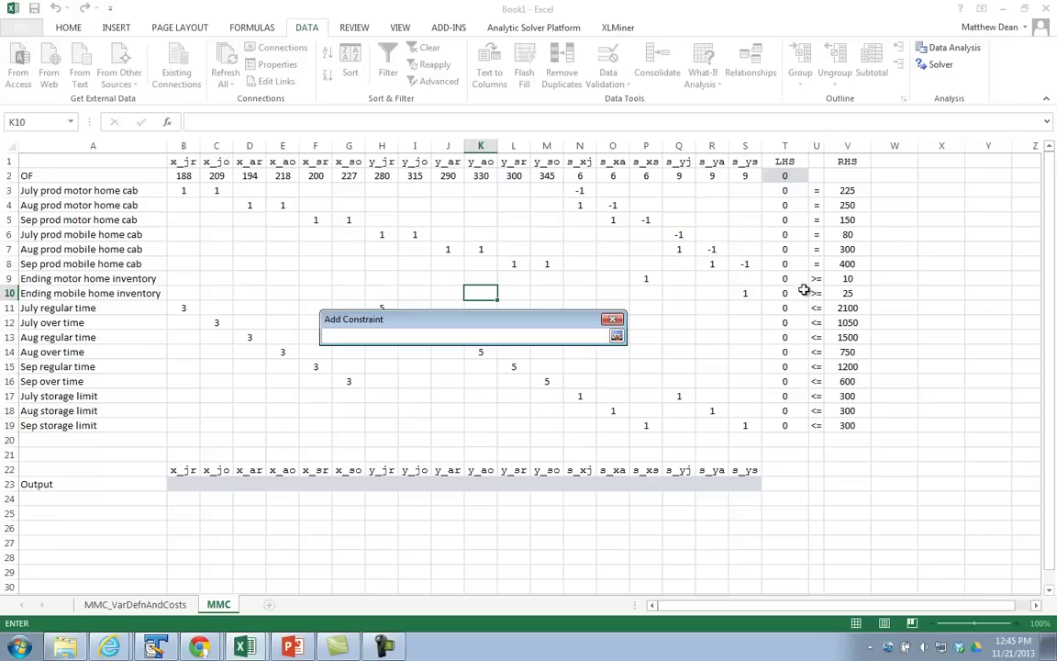
pyautogui.moveTo(785, 280); pyautogui.dragTo(784, 290)
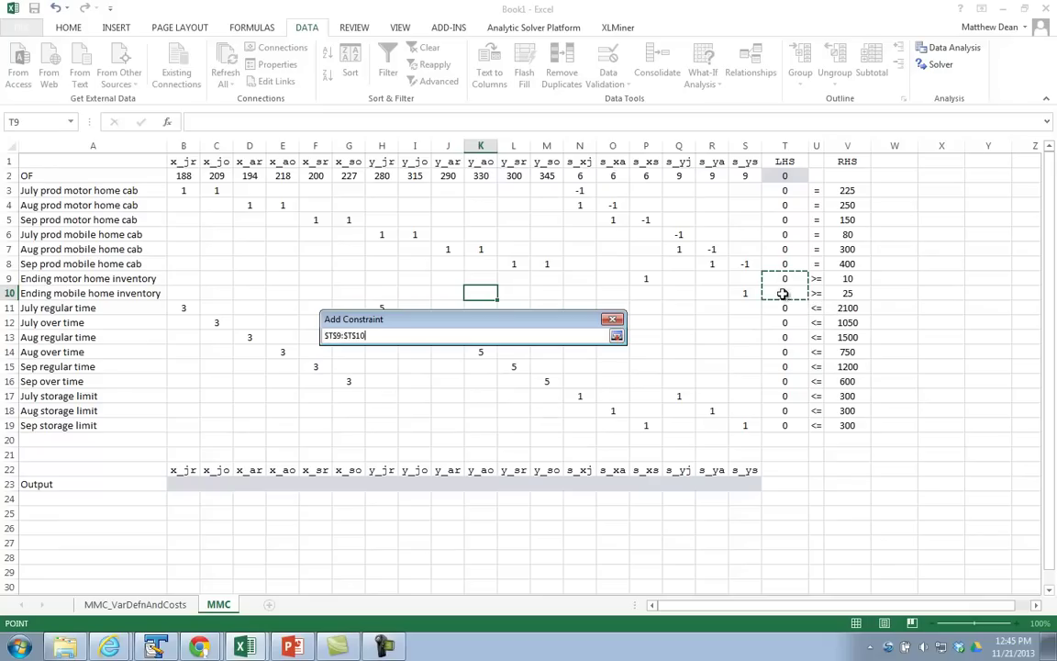
pyautogui.click(617, 337)
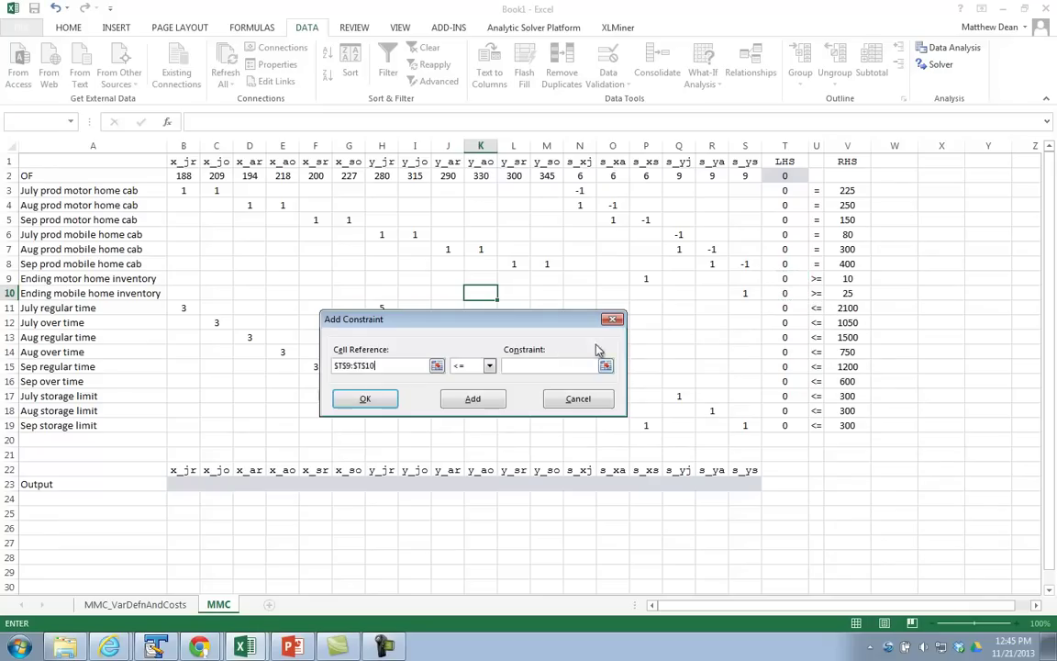
pyautogui.click(489, 366)
pyautogui.click(485, 398)
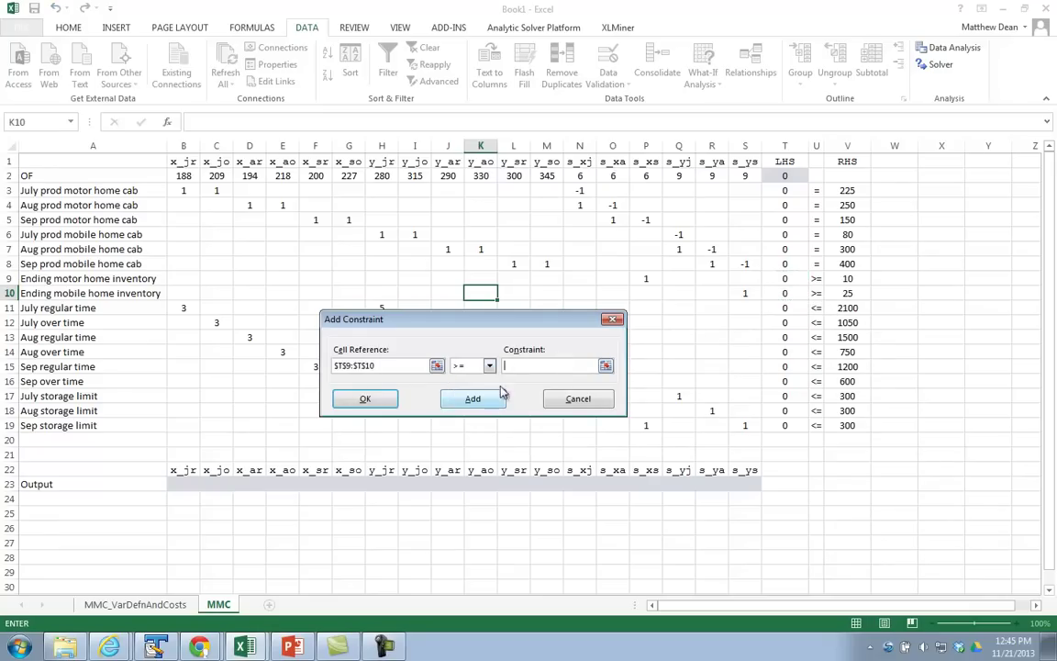
pyautogui.click(605, 366)
pyautogui.moveTo(842, 280); pyautogui.dragTo(842, 290)
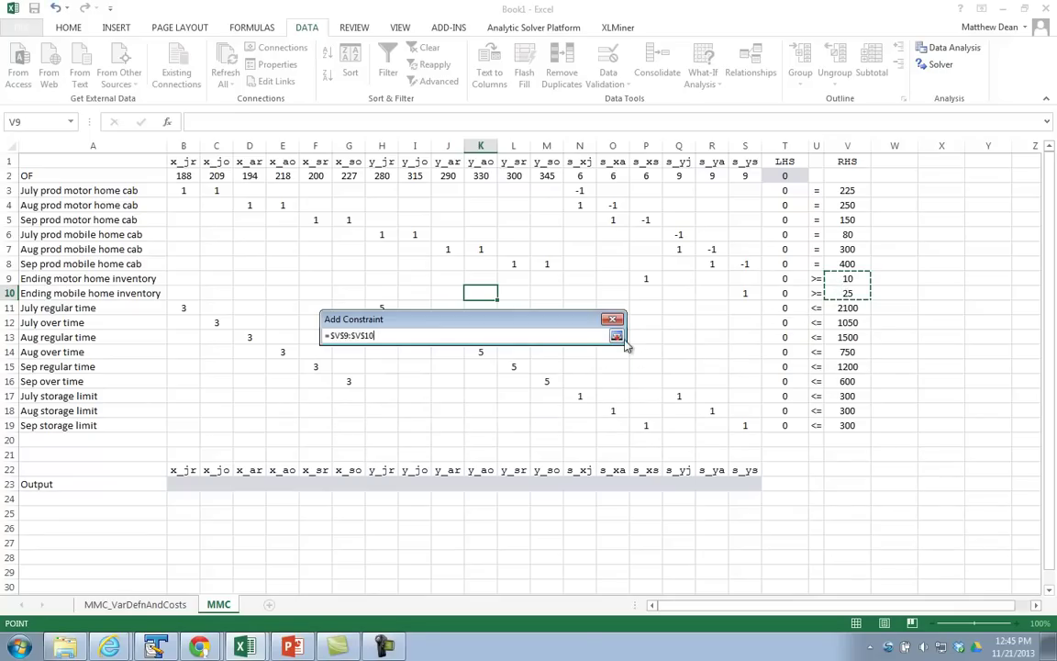
pyautogui.click(616, 336)
pyautogui.click(477, 400)
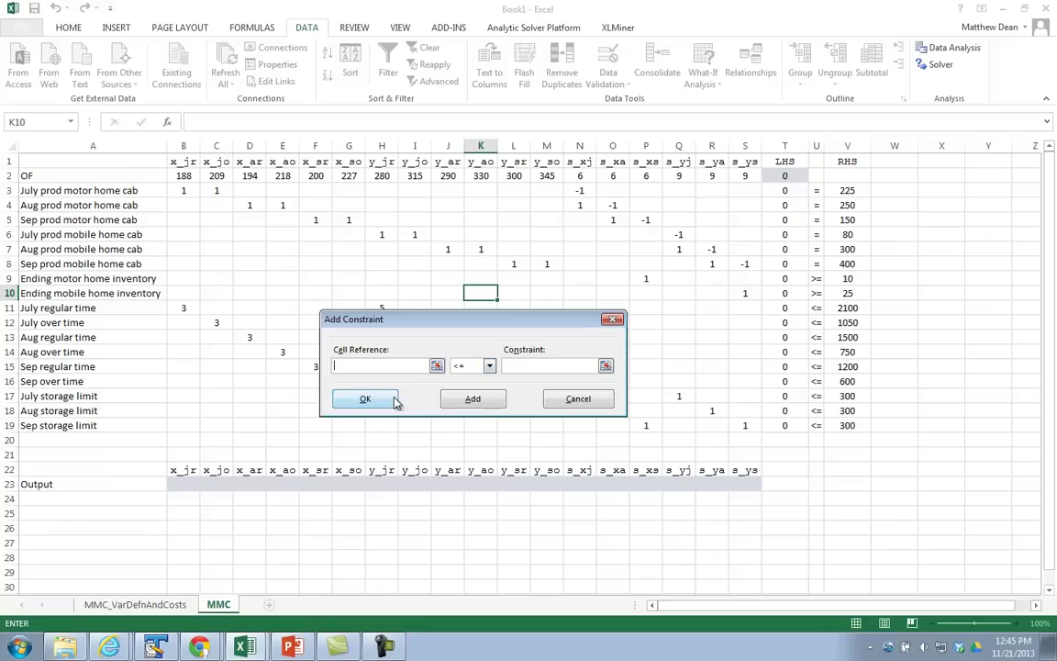
# - Add the labor-hour and storage limit constraint T11:T19 <= V11:V19 and return to the Solver parameters
pyautogui.click(437, 365)
pyautogui.moveTo(786, 309); pyautogui.dragTo(785, 420)
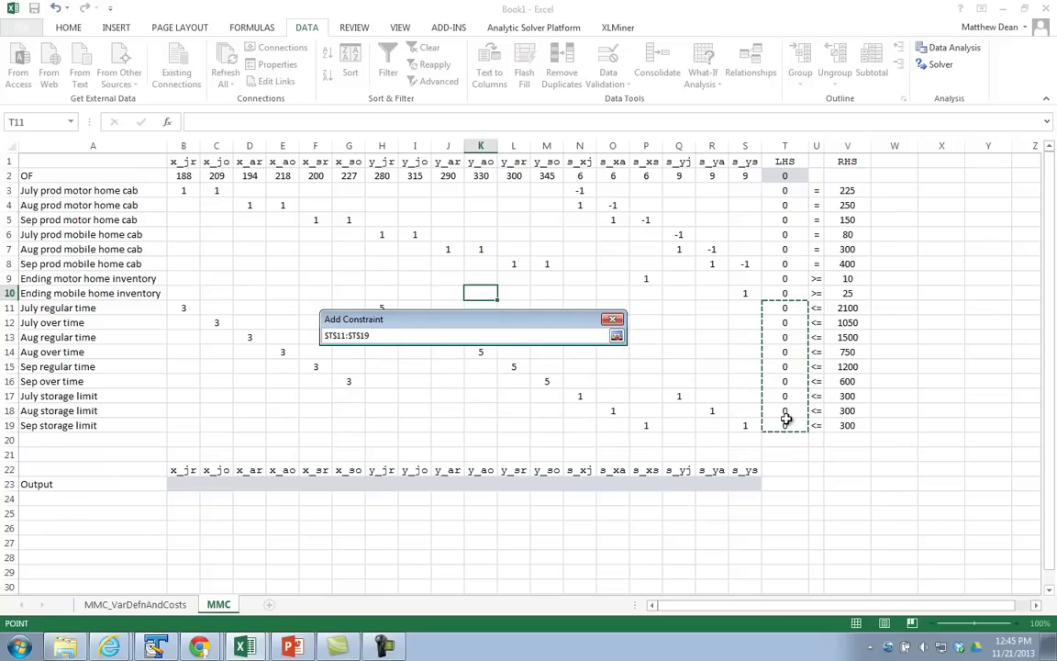
pyautogui.click(616, 337)
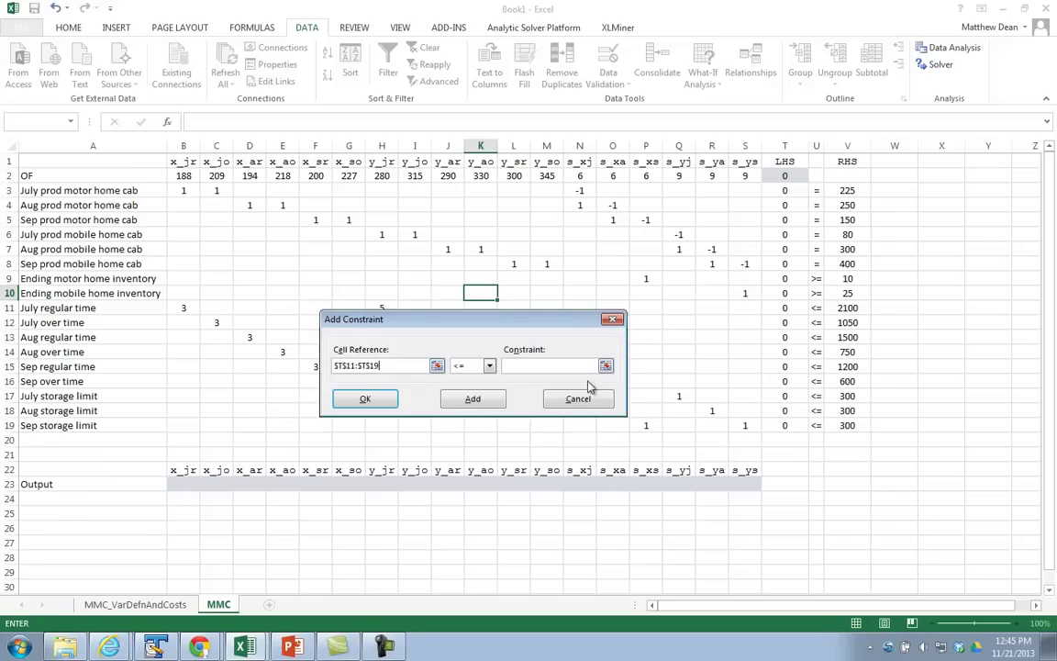
pyautogui.click(604, 367)
pyautogui.moveTo(848, 308); pyautogui.dragTo(850, 425)
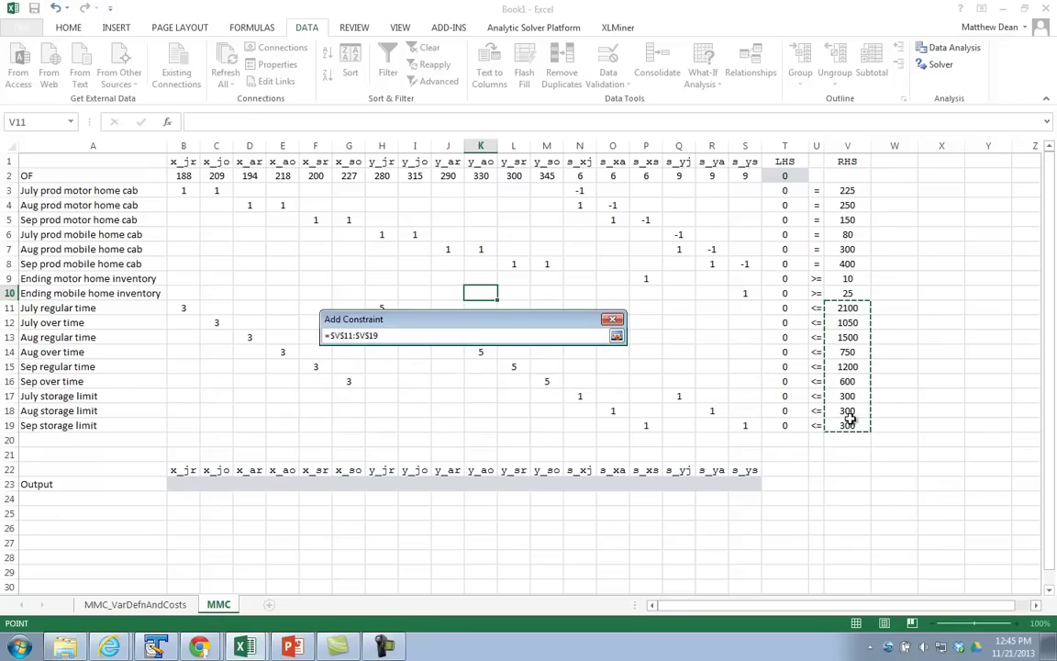
pyautogui.click(616, 336)
pyautogui.click(372, 399)
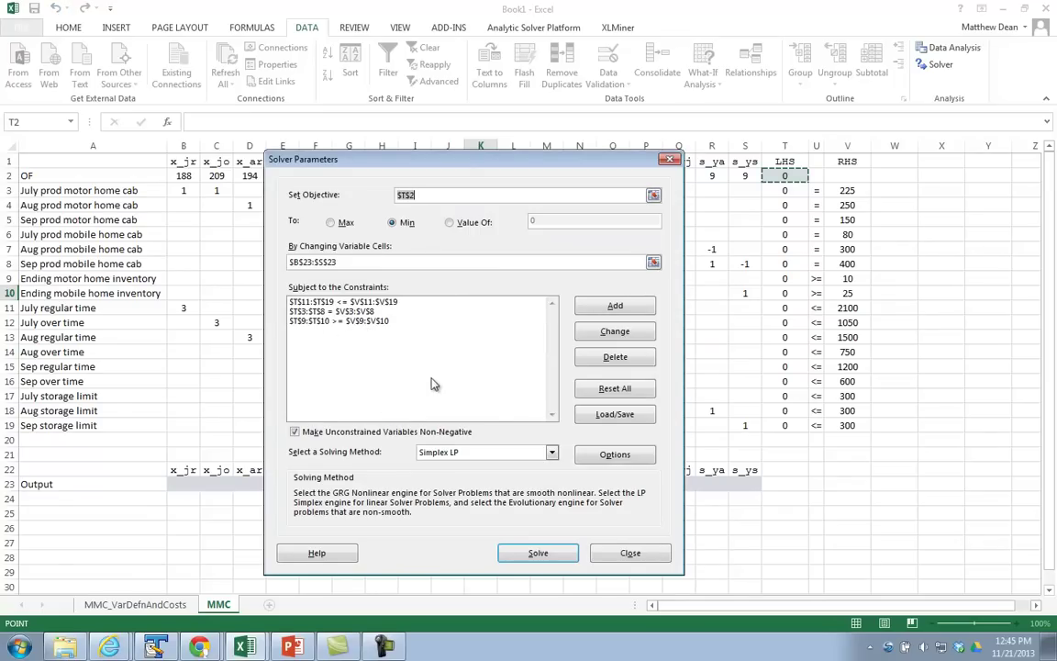
# - Make unconstrained variables non-negative and choose Simplex LP as the solving method
pyautogui.click(294, 434)
pyautogui.click(294, 434)
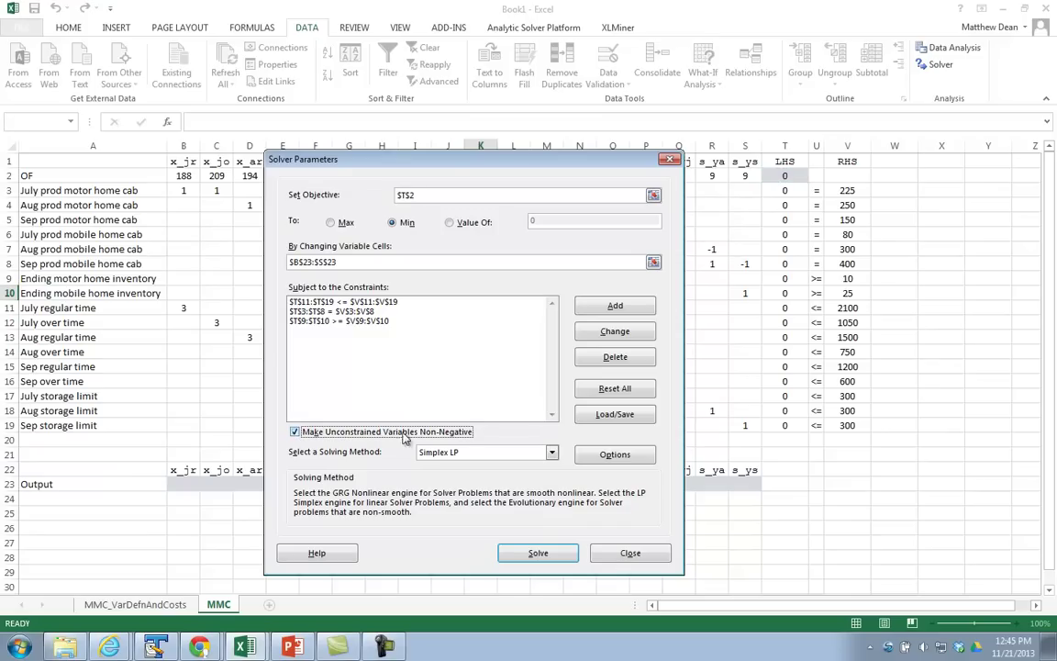
pyautogui.click(486, 452)
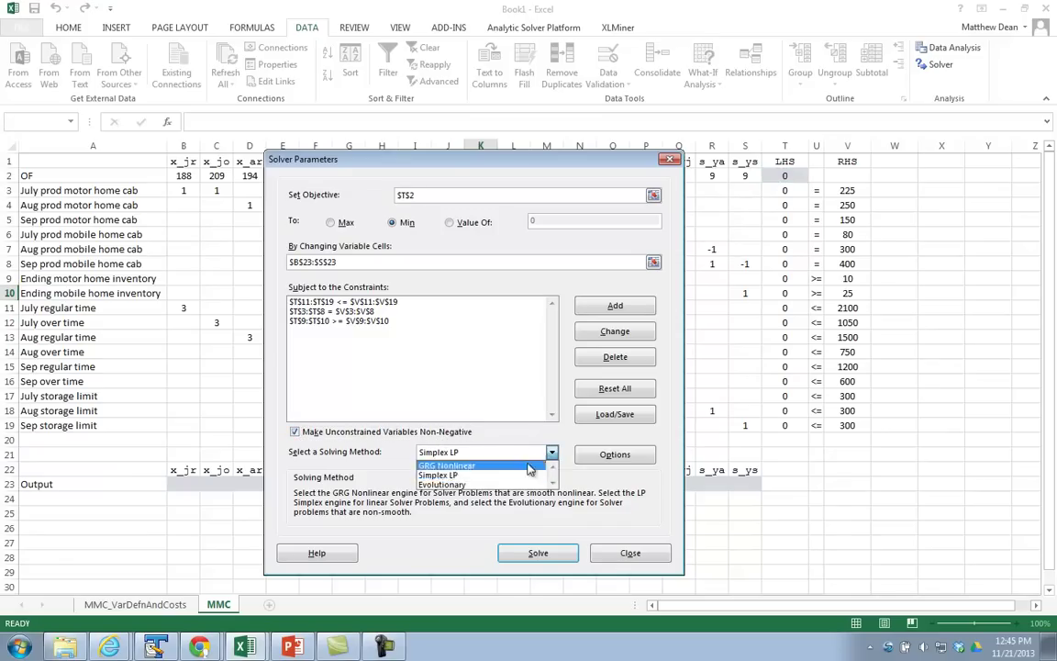
pyautogui.click(479, 476)
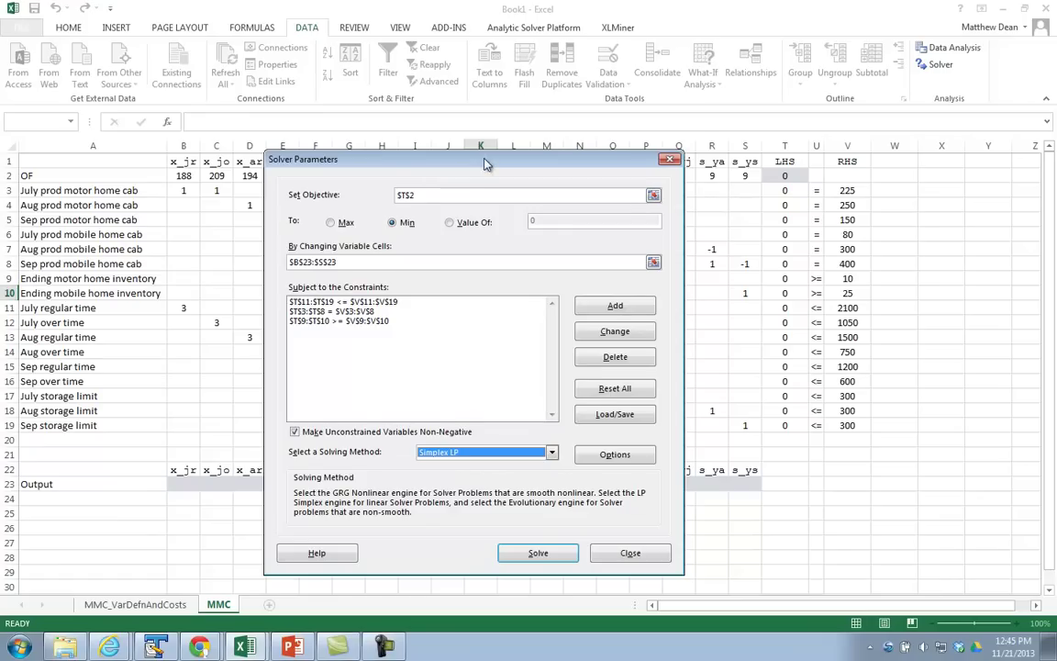
# - Solve the model, keep the Solver solution with a Sensitivity report, and select the objective cell T2
pyautogui.moveTo(486, 164); pyautogui.dragTo(514, 94)
pyautogui.click(566, 483)
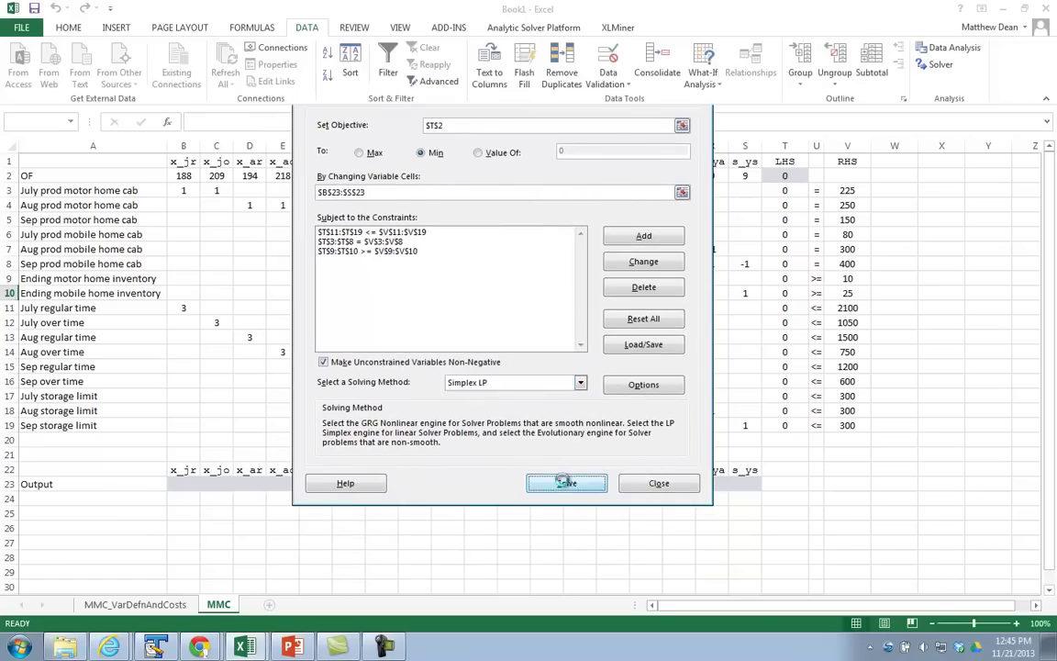
pyautogui.click(613, 258)
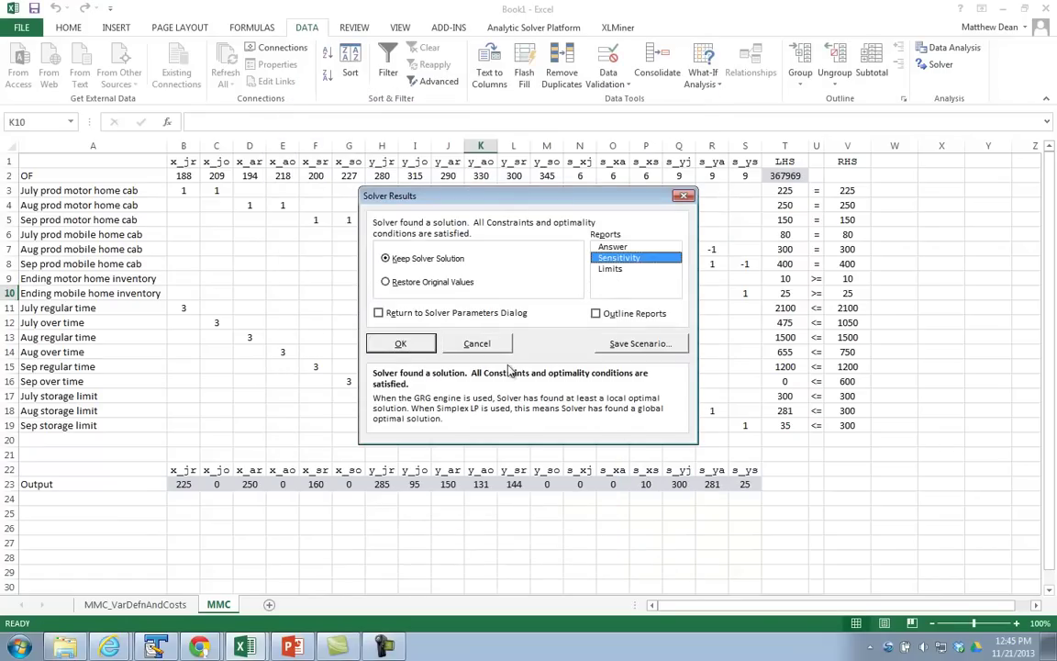
pyautogui.click(402, 344)
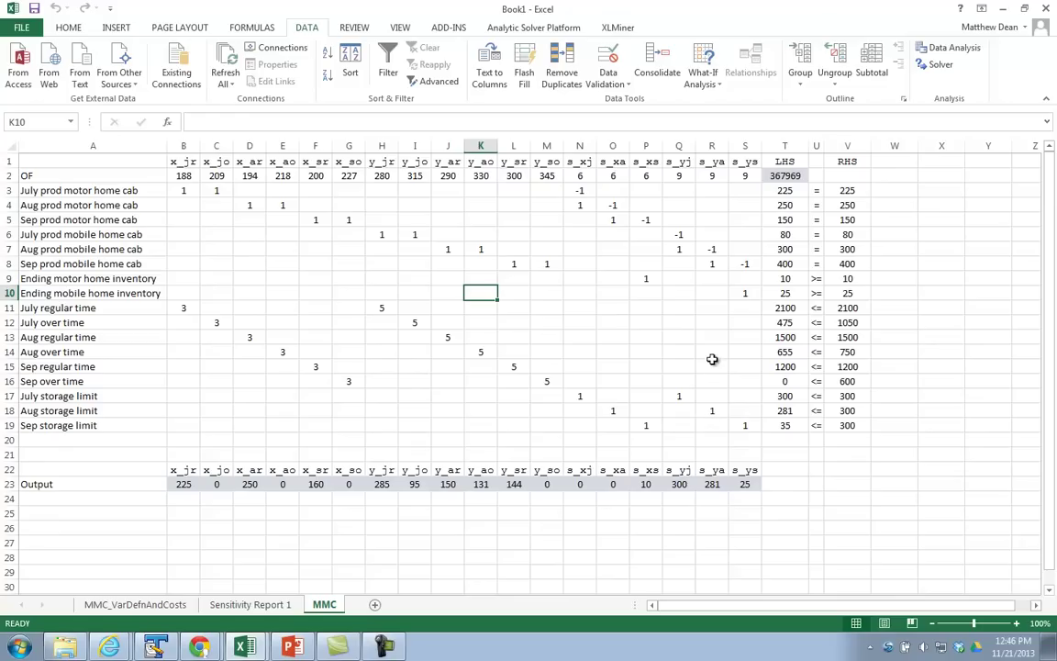
pyautogui.click(784, 176)
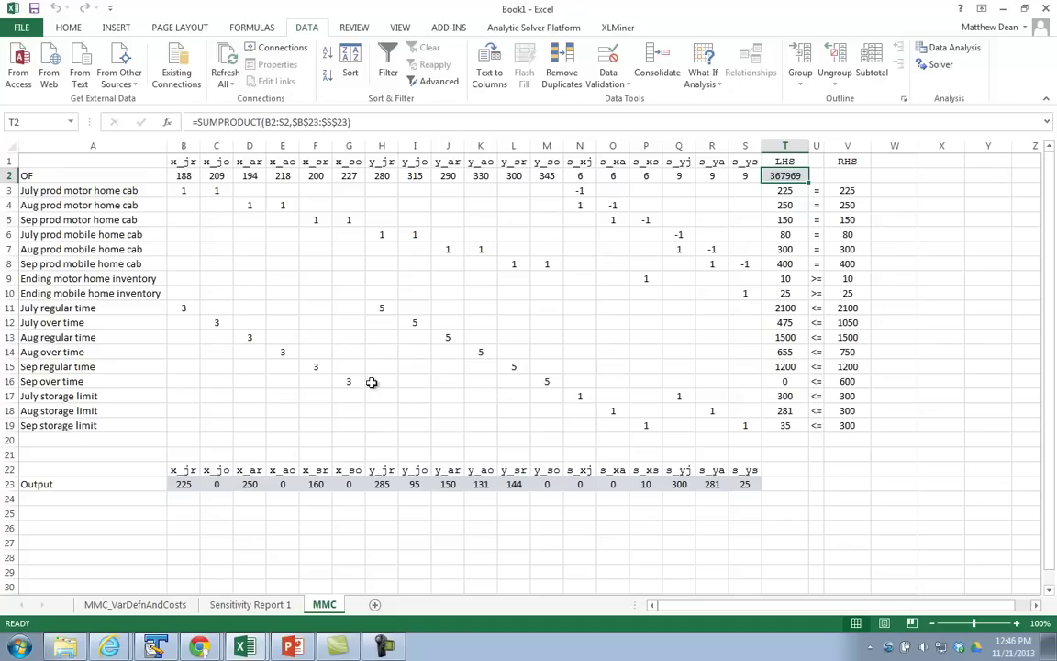
# - Examine the optimal motor home and mobile home production quantities in the Output row, from x_jr through y_jo
pyautogui.moveTo(181, 484); pyautogui.dragTo(745, 483)
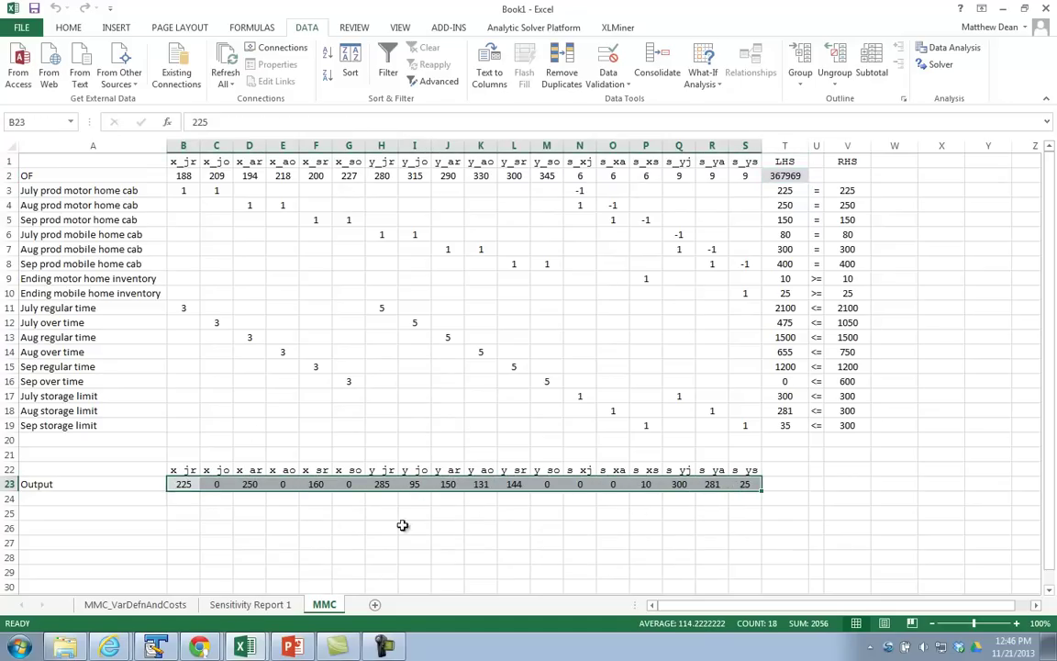
pyautogui.click(185, 500)
pyautogui.click(184, 484)
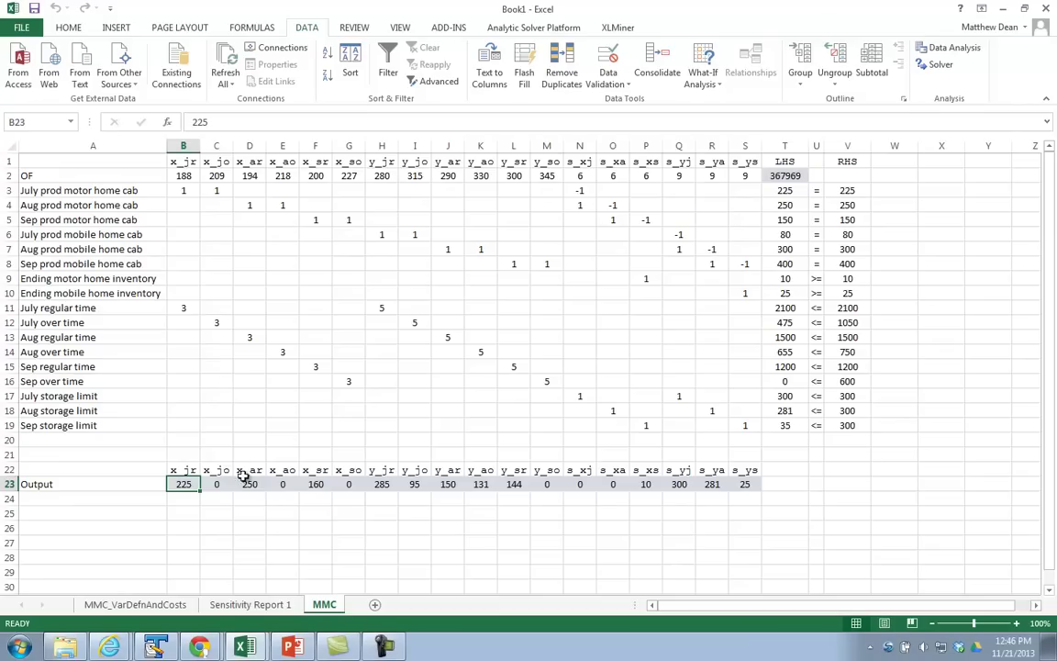
pyautogui.click(248, 484)
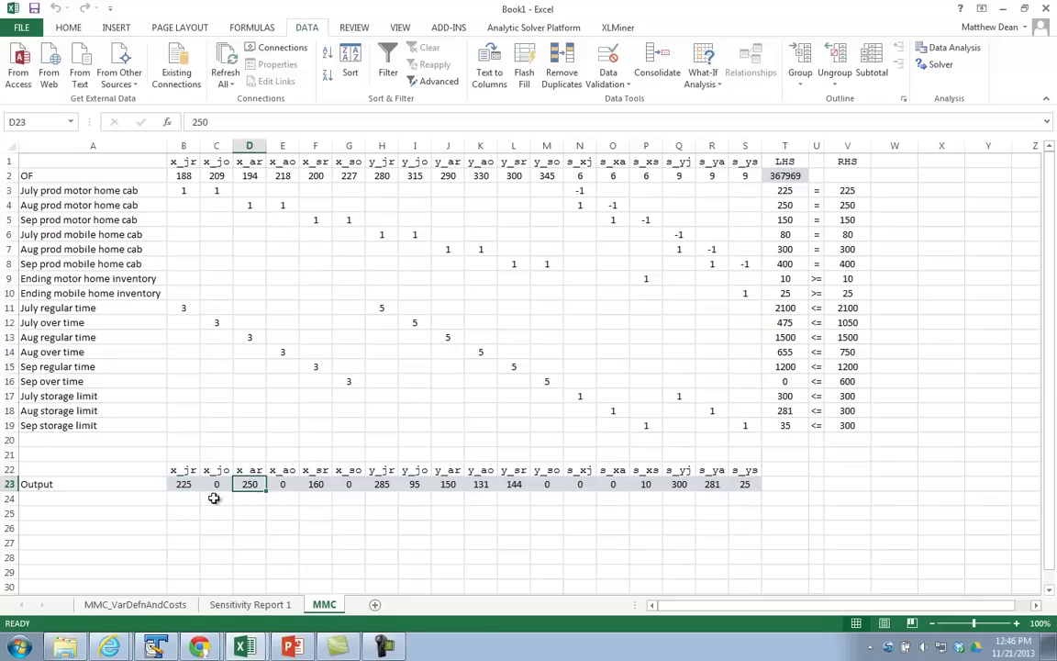
pyautogui.click(383, 484)
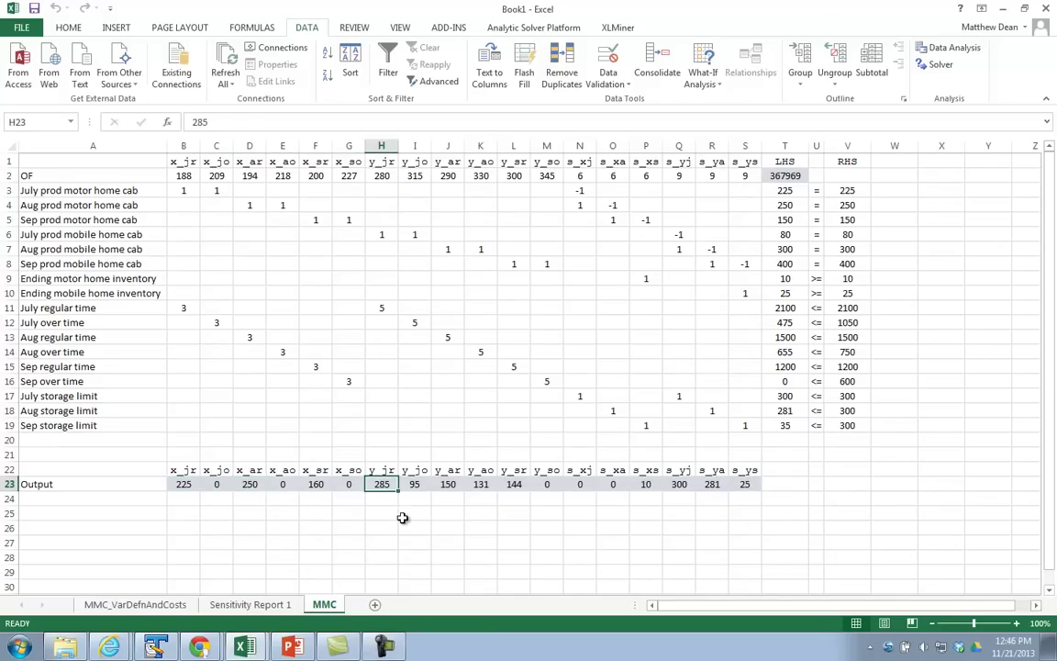
pyautogui.hotkey('shift', 'Right')
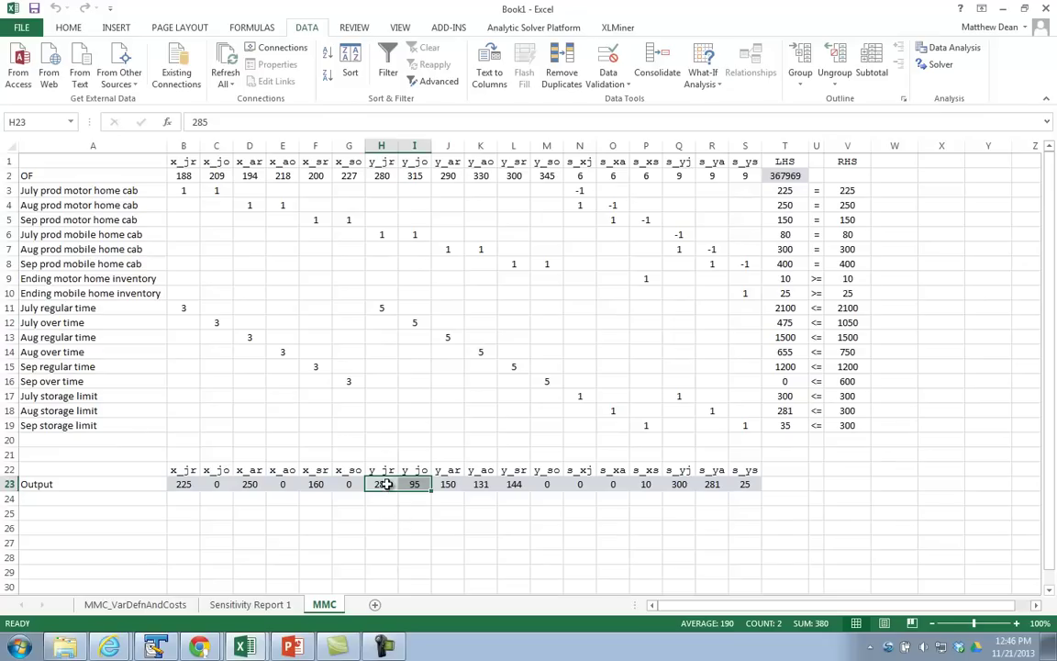
pyautogui.click(394, 485)
pyautogui.click(415, 486)
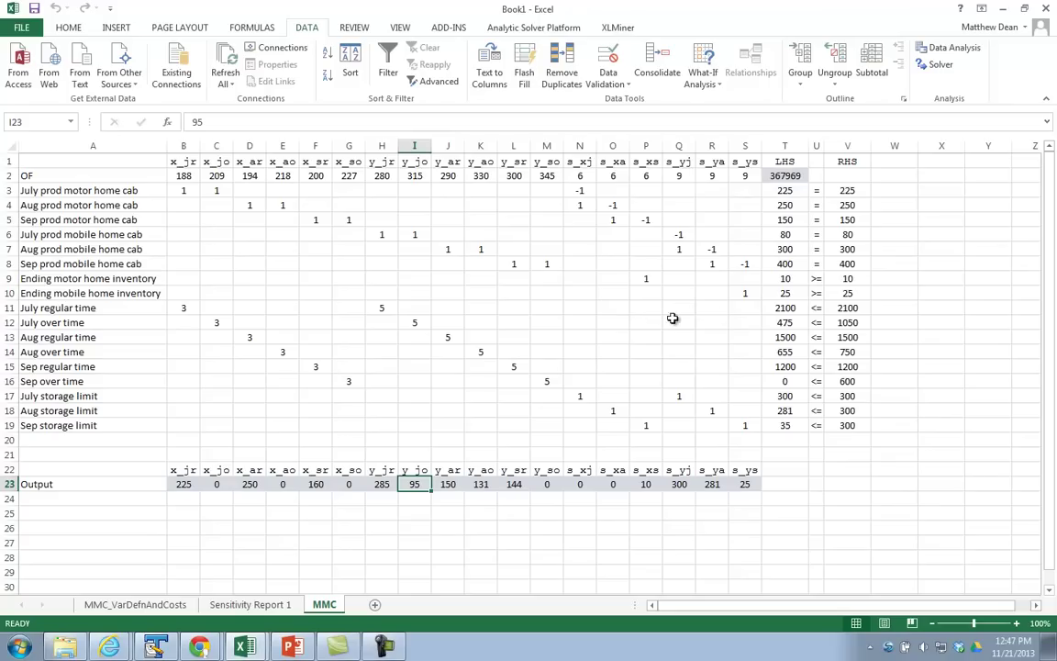
# - Compare the regular and overtime labor hours used from July to September with their limits in rows 11 to 16
pyautogui.moveTo(778, 307); pyautogui.dragTo(827, 312)
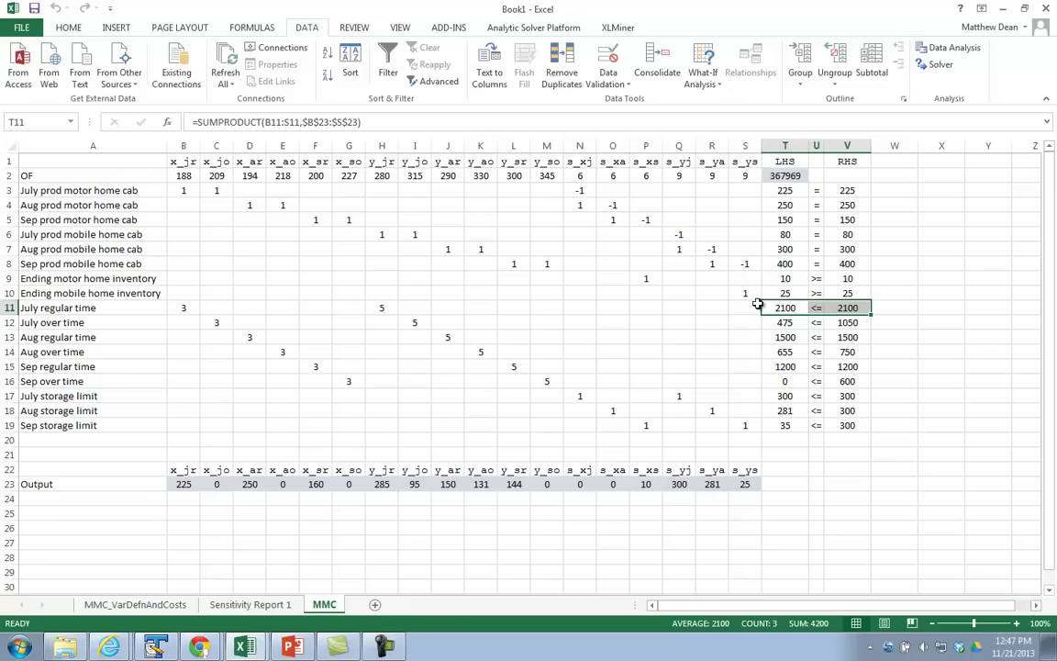
pyautogui.click(782, 322)
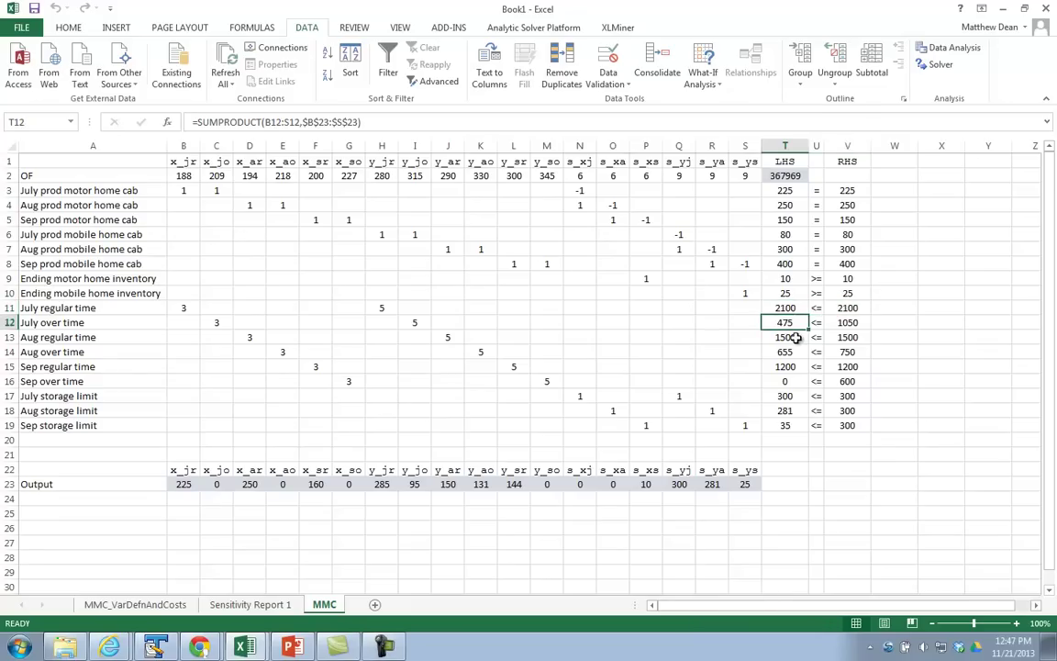
pyautogui.moveTo(786, 337); pyautogui.dragTo(829, 337)
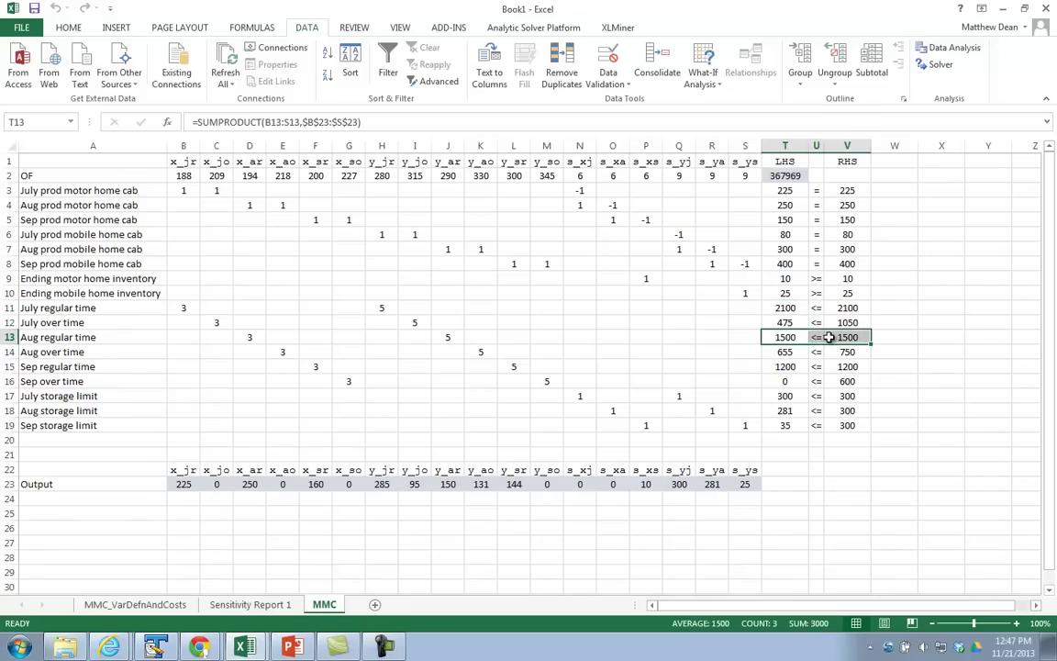
pyautogui.click(795, 353)
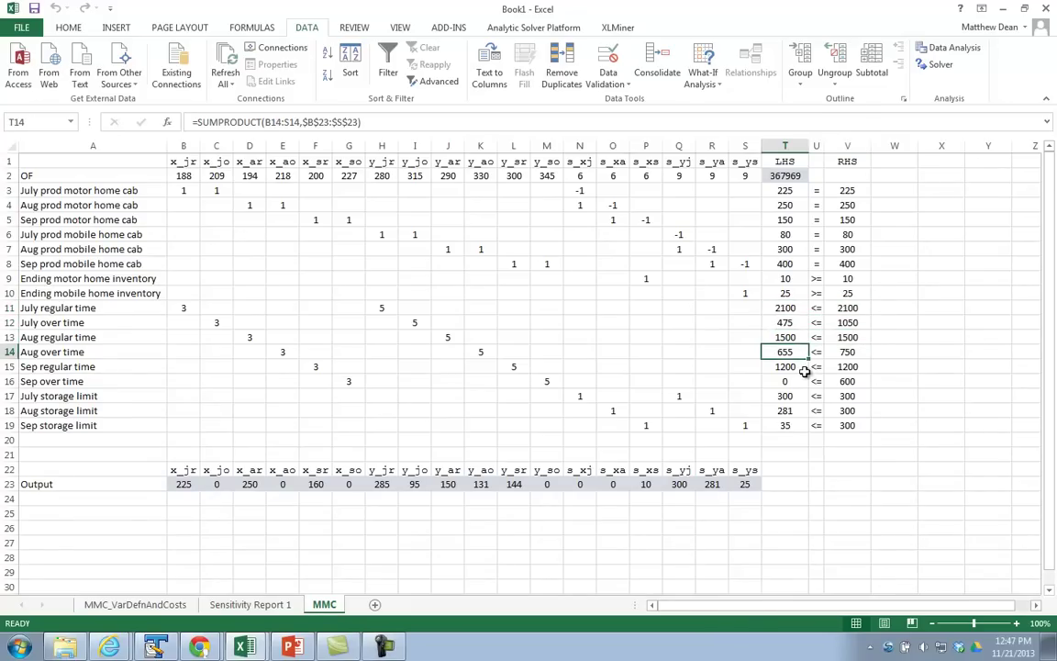
pyautogui.moveTo(785, 366); pyautogui.dragTo(839, 382)
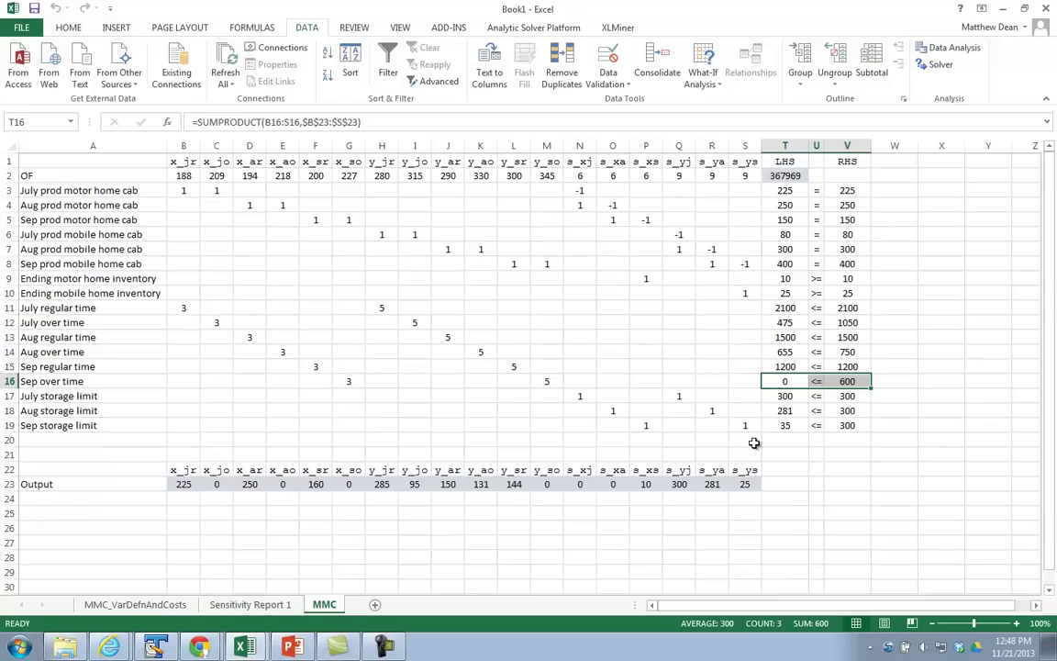
# - Check the monthly storage usage in T17:T19 and the ending inventories against the s_xs, s_ys and s_ya outputs in row 23
pyautogui.click(784, 396)
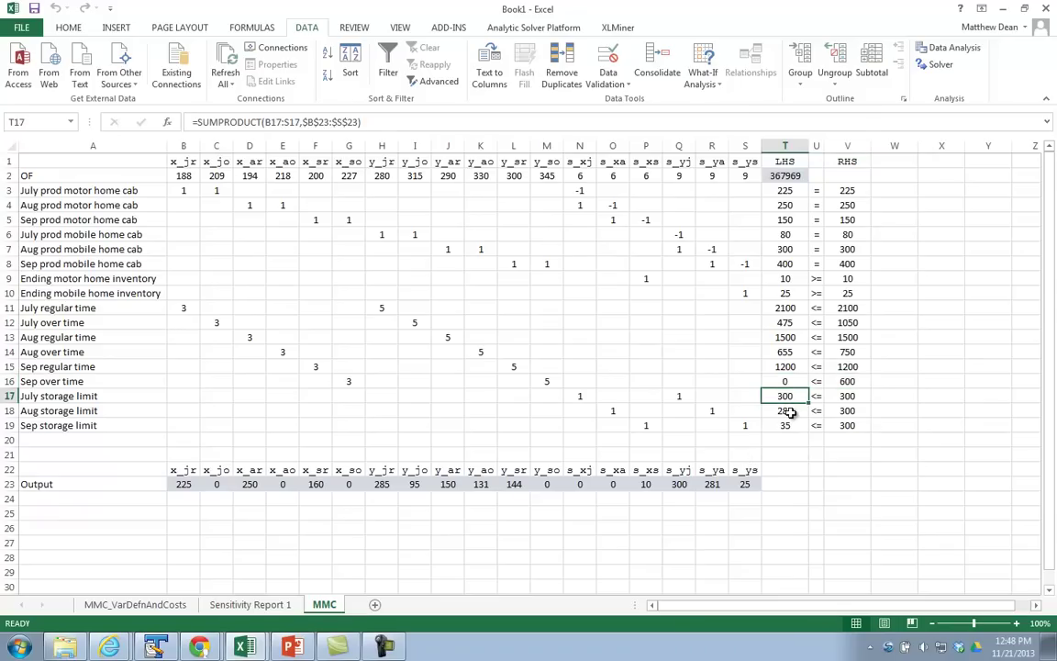
pyautogui.click(788, 412)
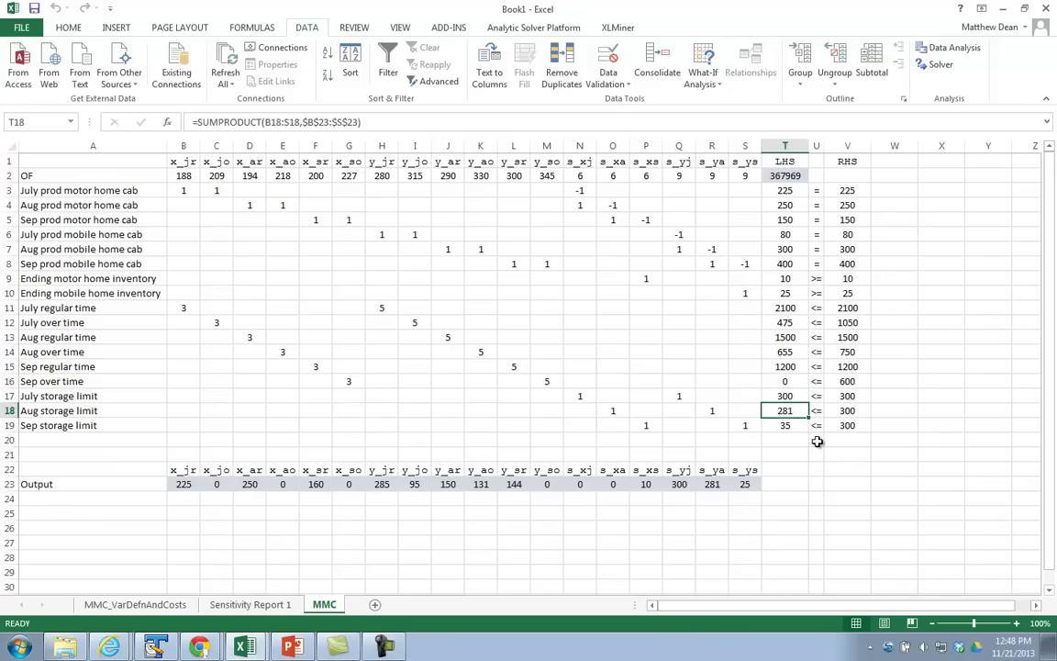
pyautogui.press('Down')
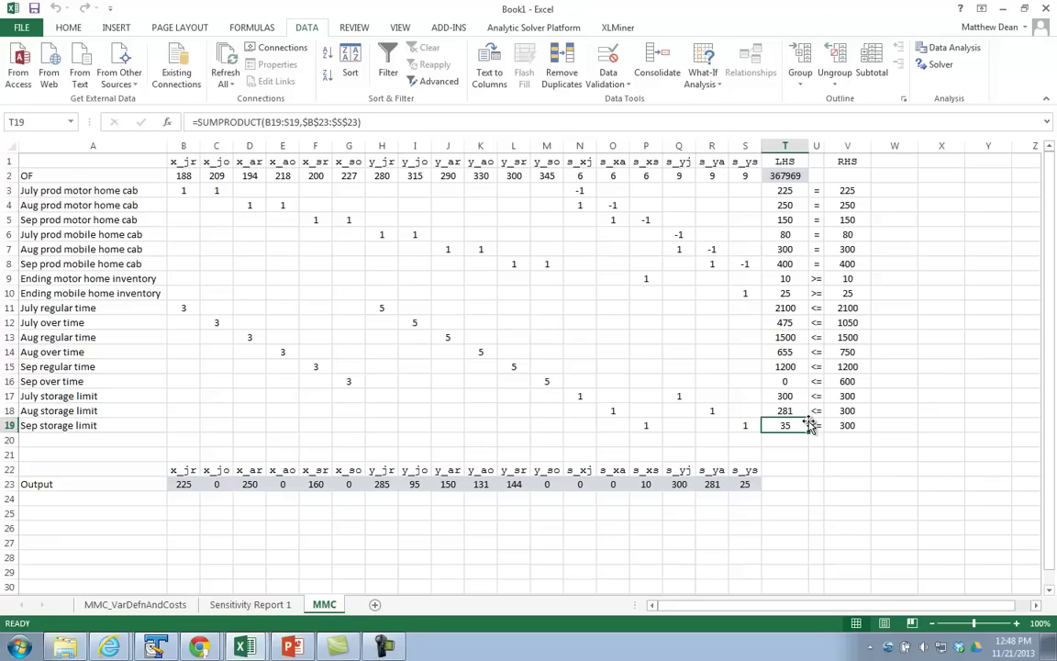
pyautogui.click(642, 483)
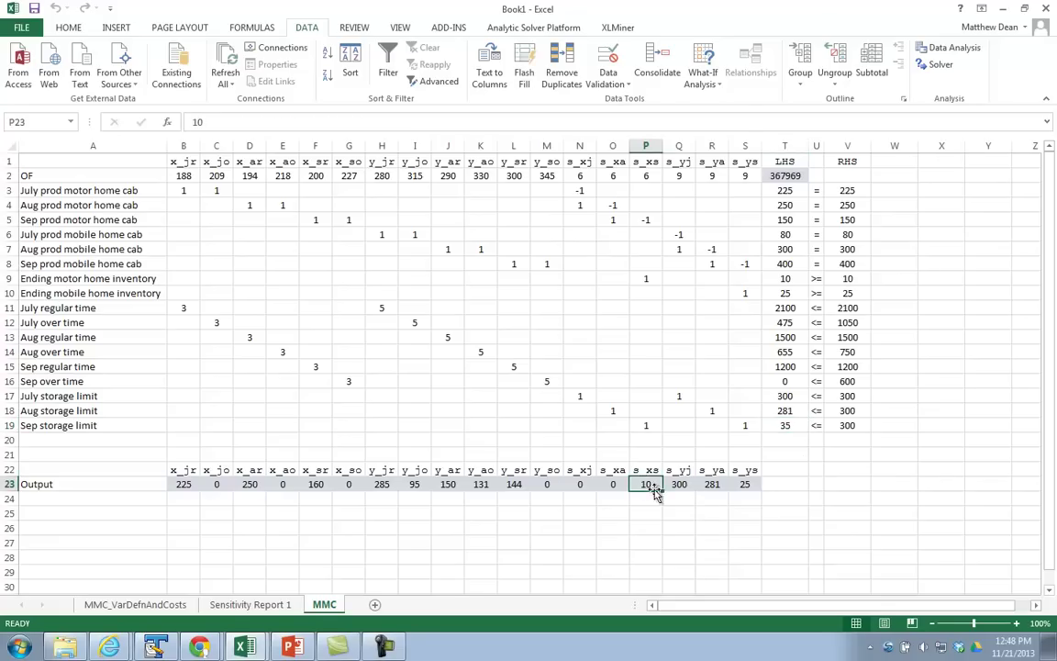
pyautogui.keyDown('ctrl'); pyautogui.click(745, 484); pyautogui.keyUp('ctrl')
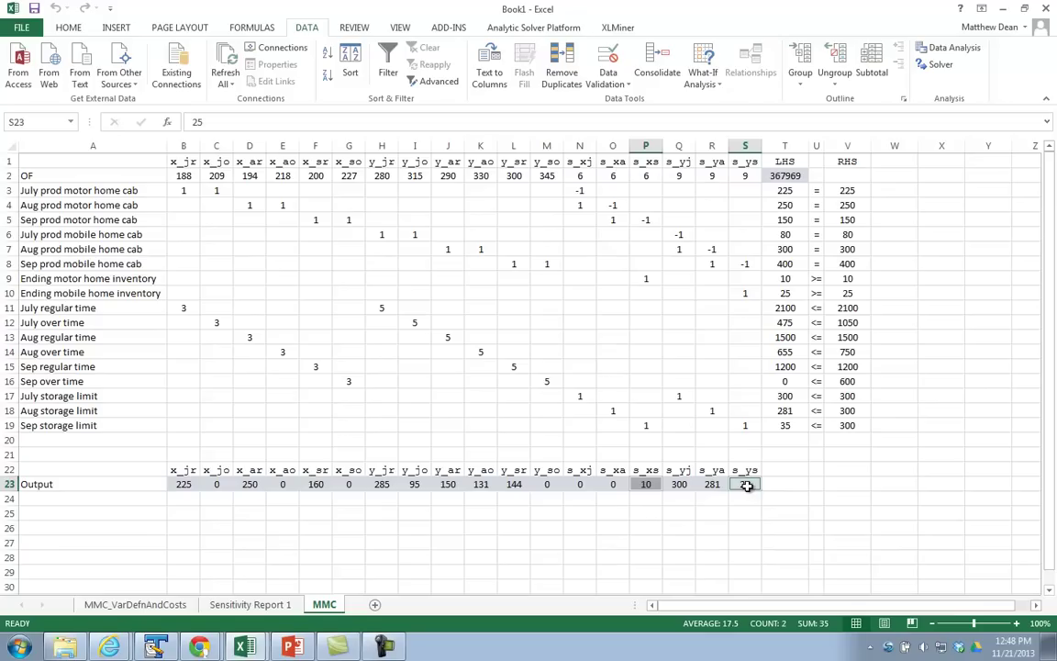
pyautogui.moveTo(783, 279); pyautogui.dragTo(783, 293)
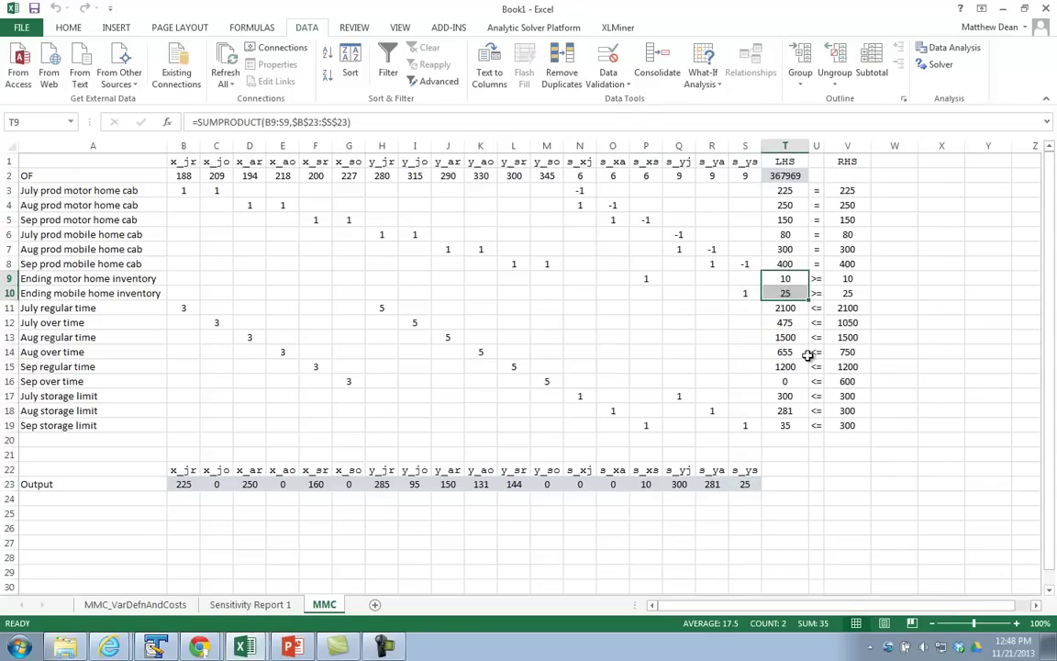
pyautogui.click(712, 483)
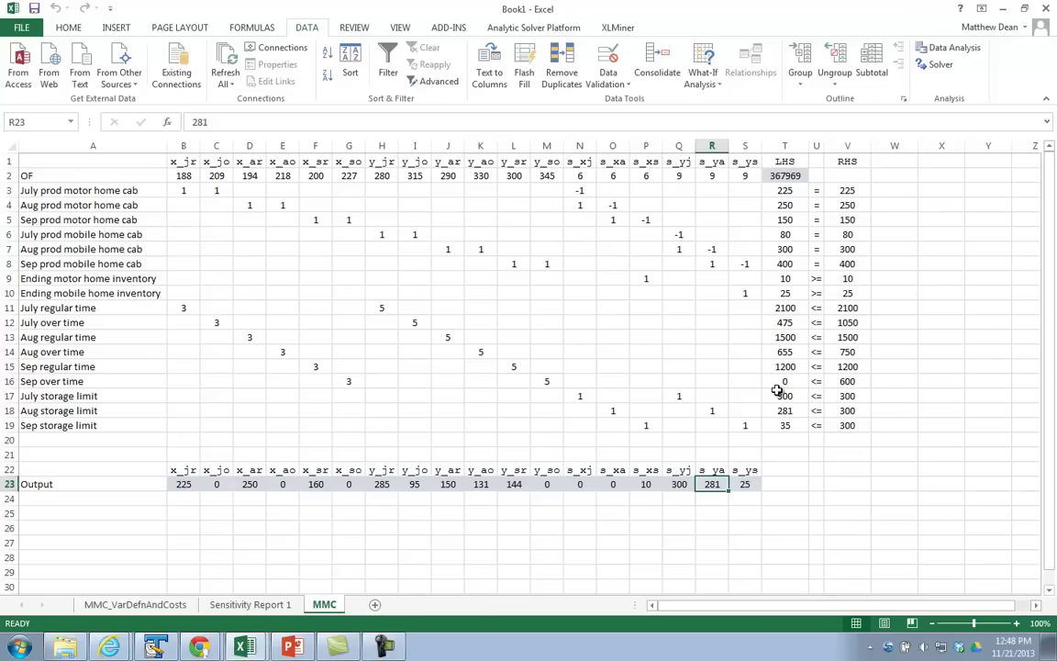
pyautogui.moveTo(188, 484); pyautogui.dragTo(745, 483)
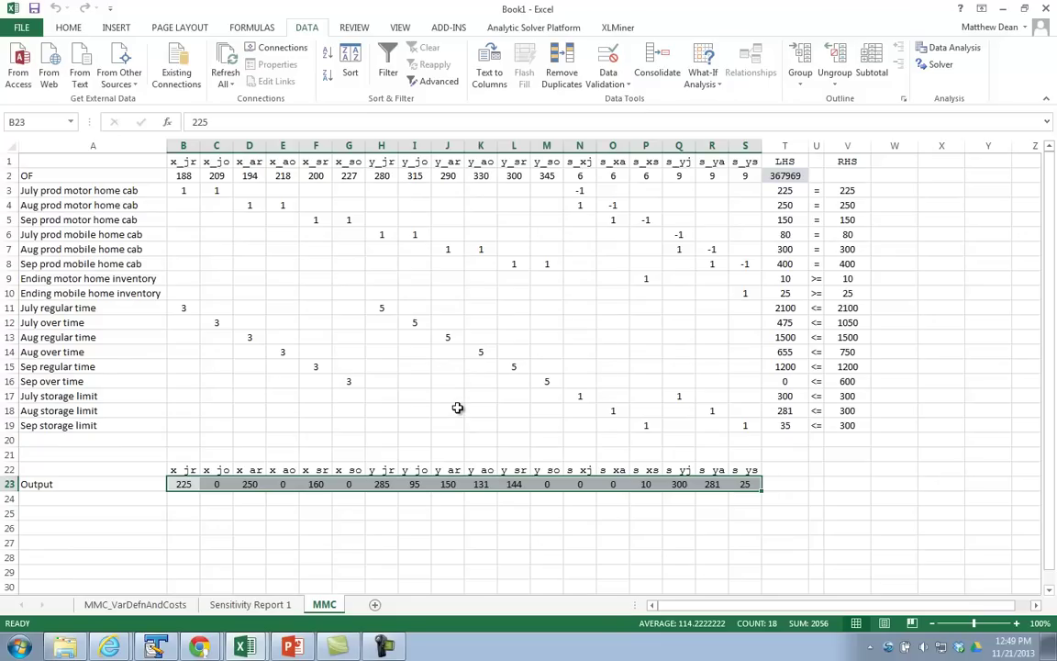
# - Open the Sensitivity Report 1 sheet and examine the shadow prices of the regular-time and motor home production constraints
pyautogui.click(249, 605)
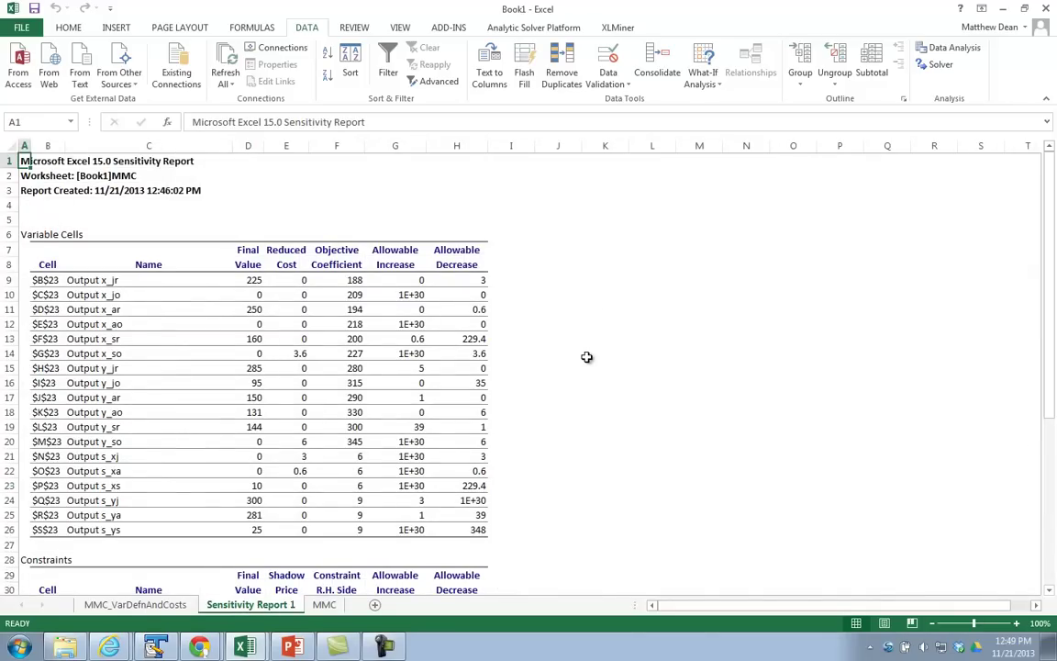
pyautogui.scroll(-5, 587, 357)
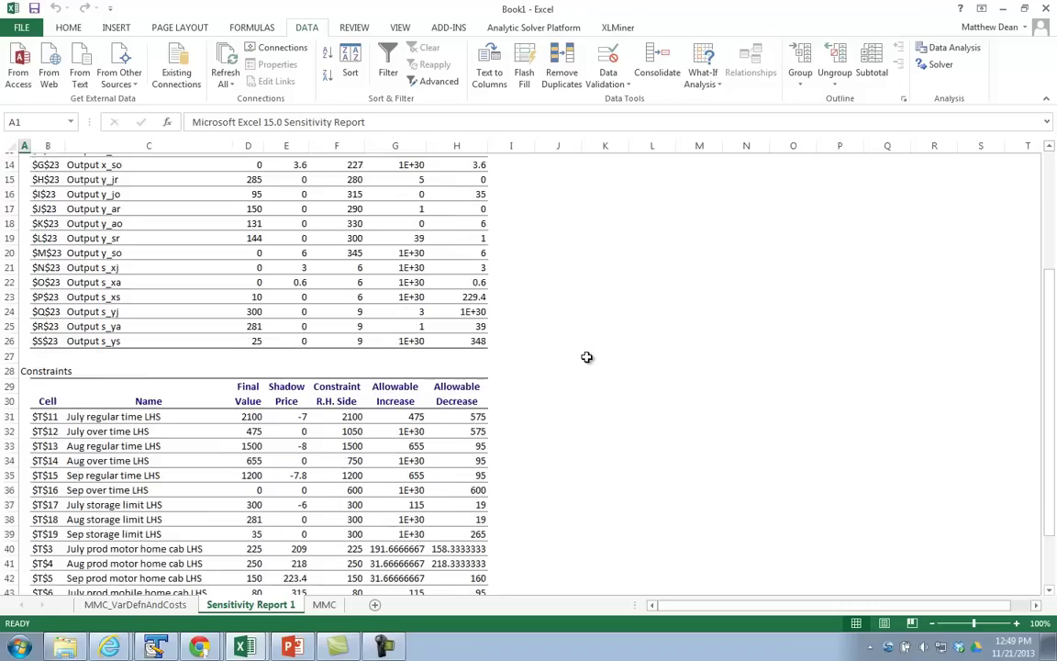
pyautogui.scroll(-2, 586, 356)
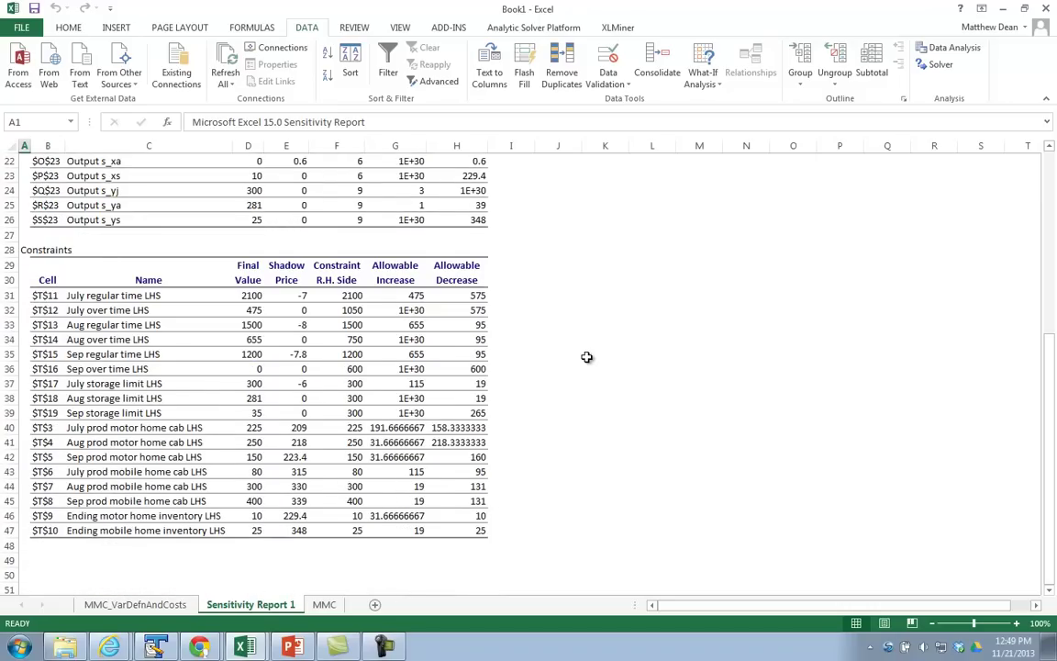
pyautogui.click(299, 295)
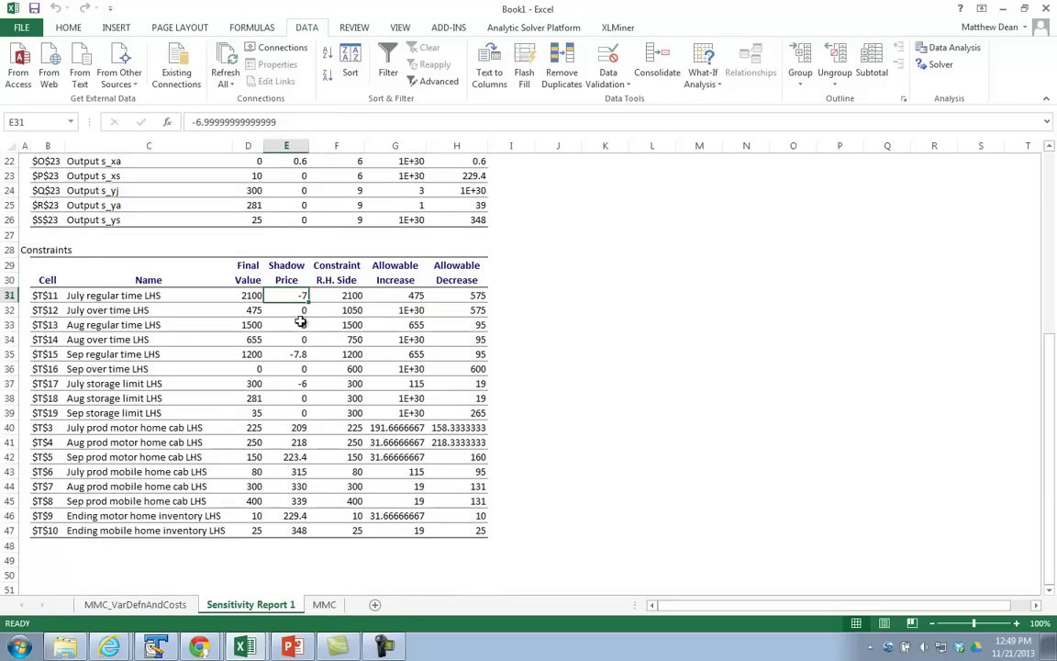
pyautogui.click(301, 324)
pyautogui.click(296, 353)
pyautogui.click(297, 427)
pyautogui.click(295, 442)
pyautogui.click(298, 456)
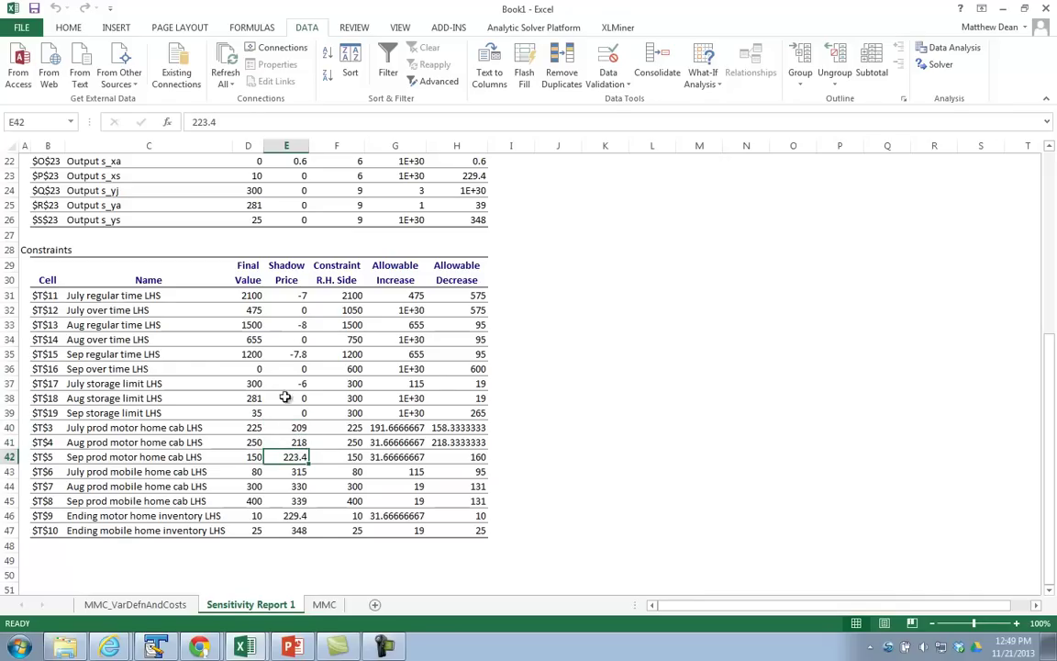
# - Examine the July, August and September regular-time shadow prices and the allowable increase for July regular time
pyautogui.click(296, 295)
pyautogui.click(294, 355)
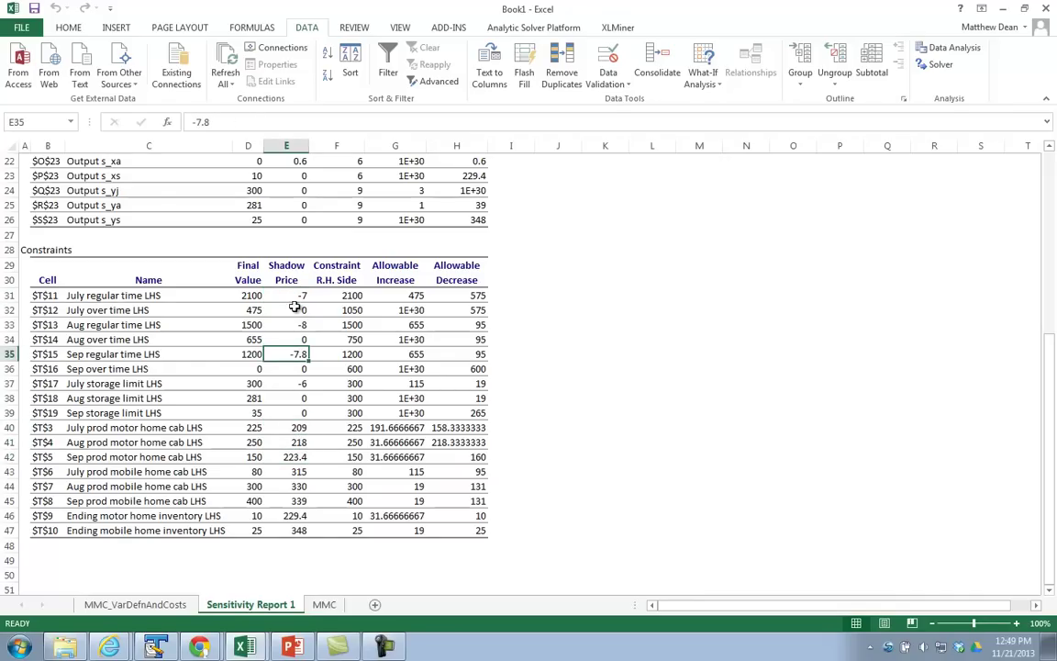
pyautogui.click(198, 301)
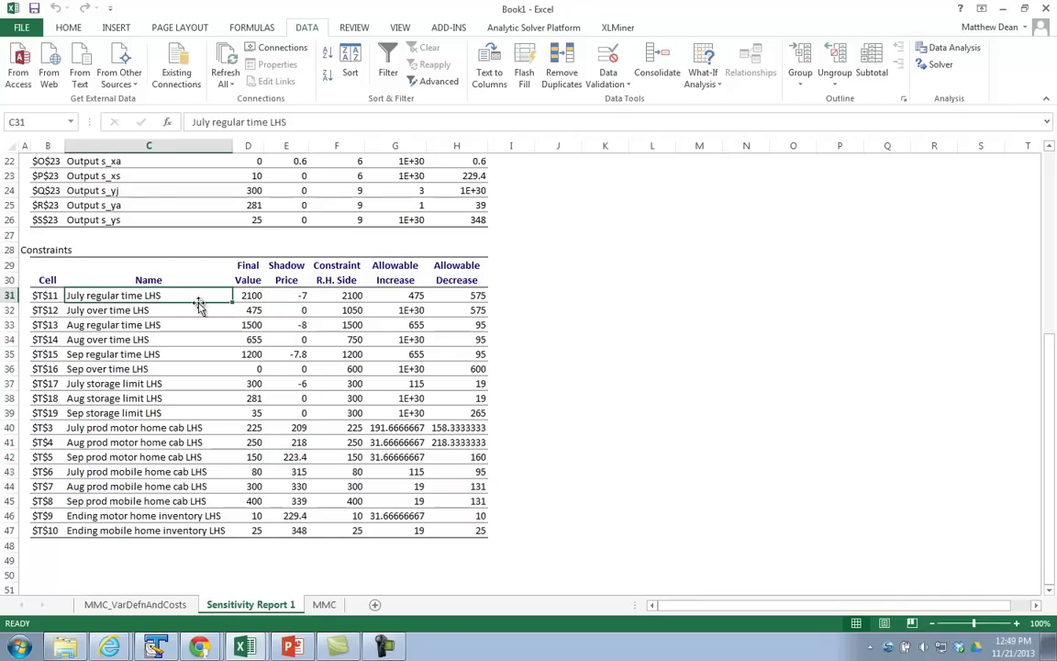
pyautogui.click(248, 297)
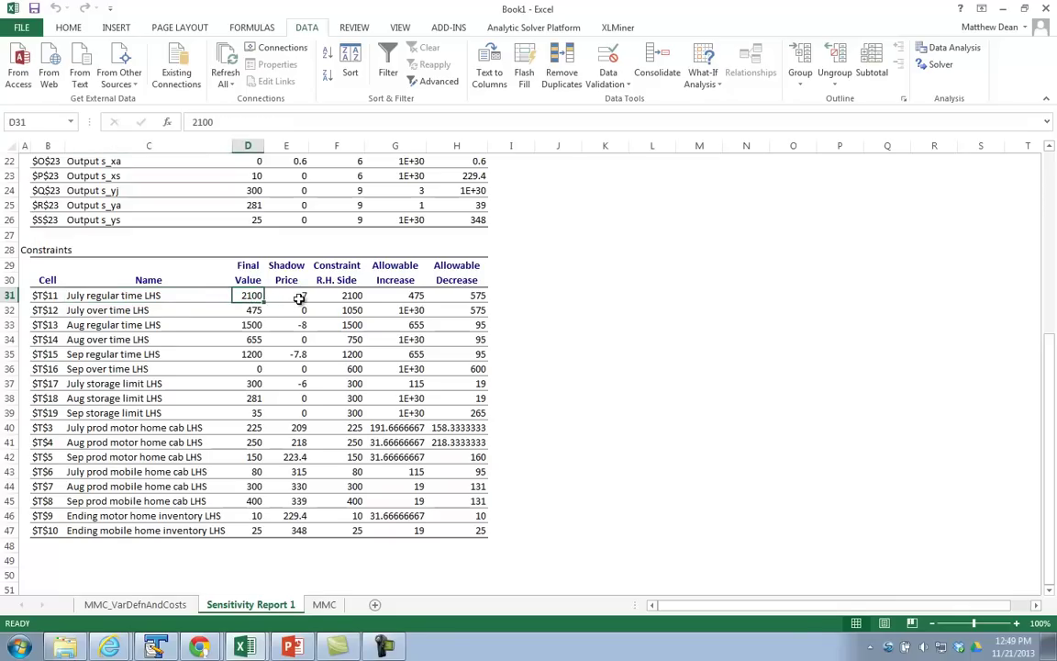
pyautogui.click(299, 297)
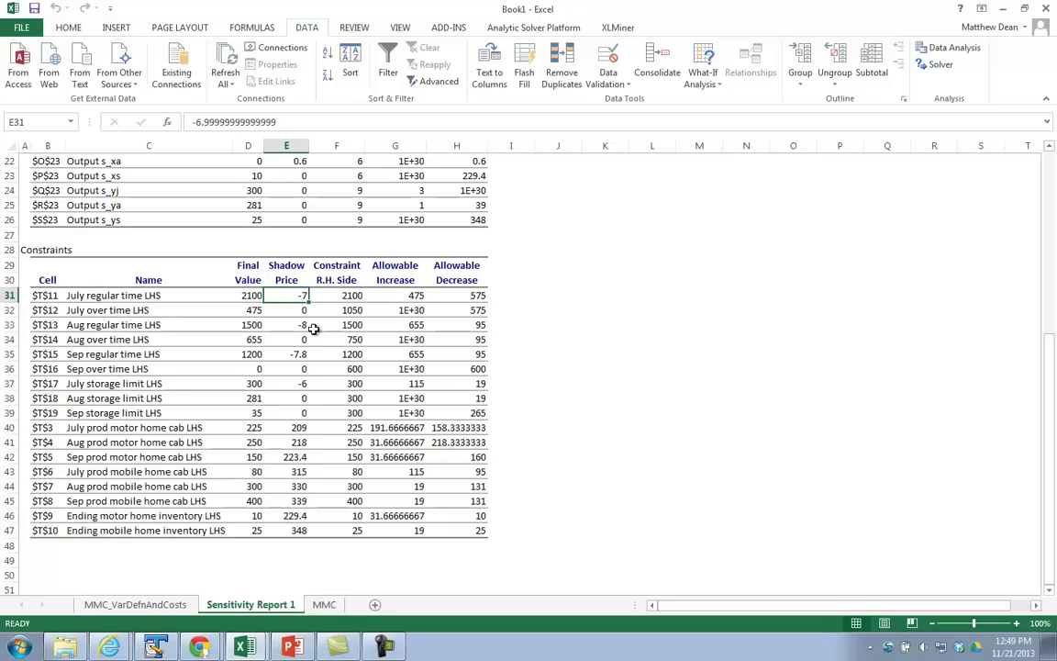
pyautogui.click(401, 294)
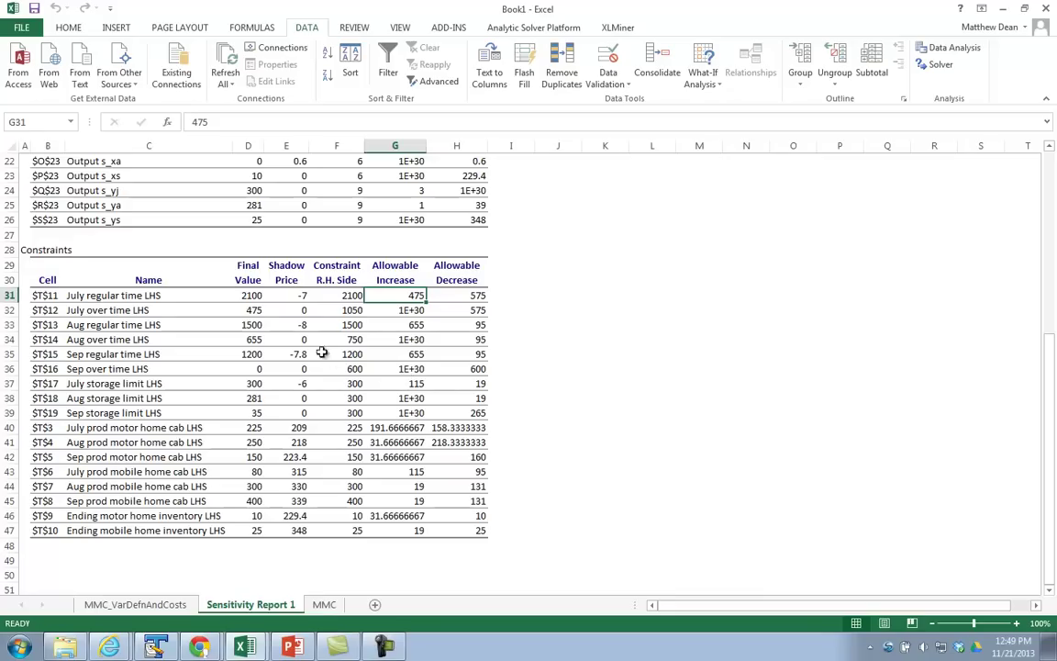
pyautogui.click(298, 326)
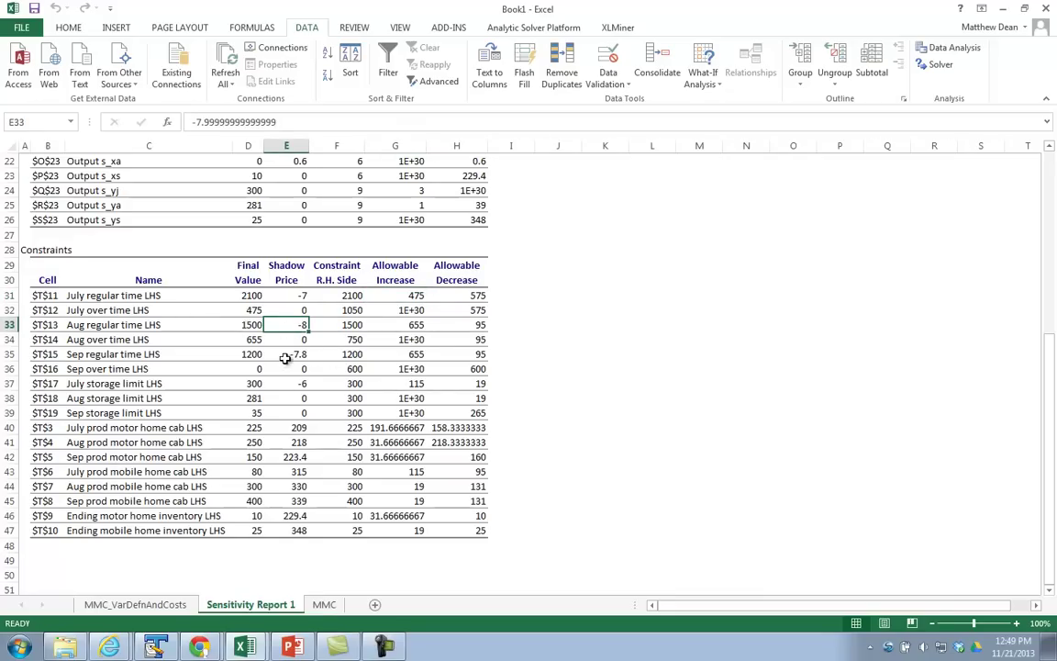
pyautogui.click(291, 355)
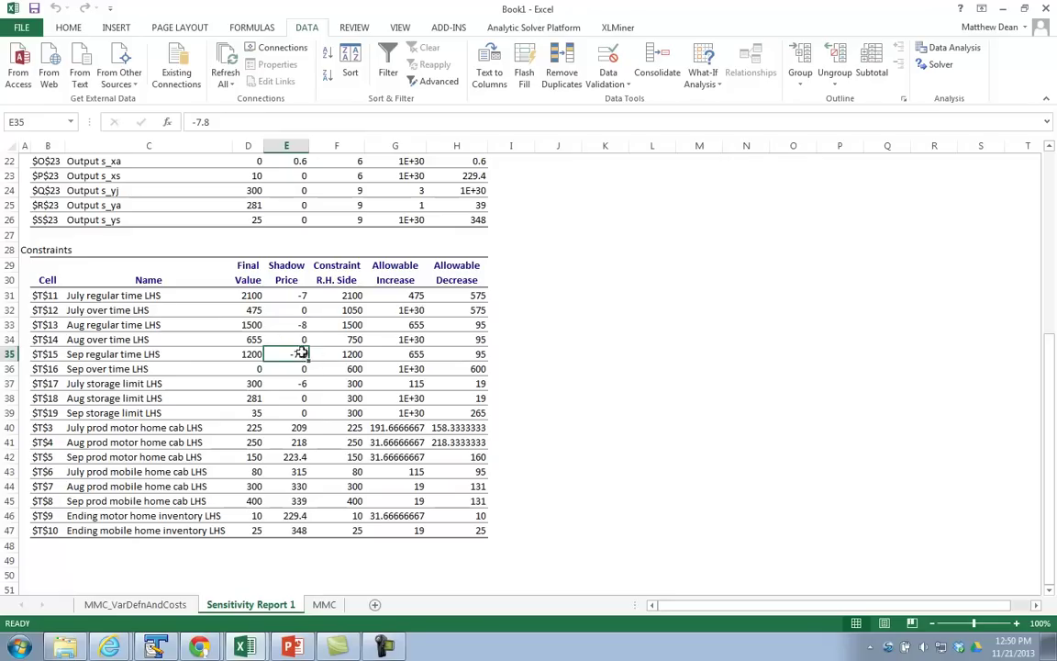
pyautogui.click(280, 323)
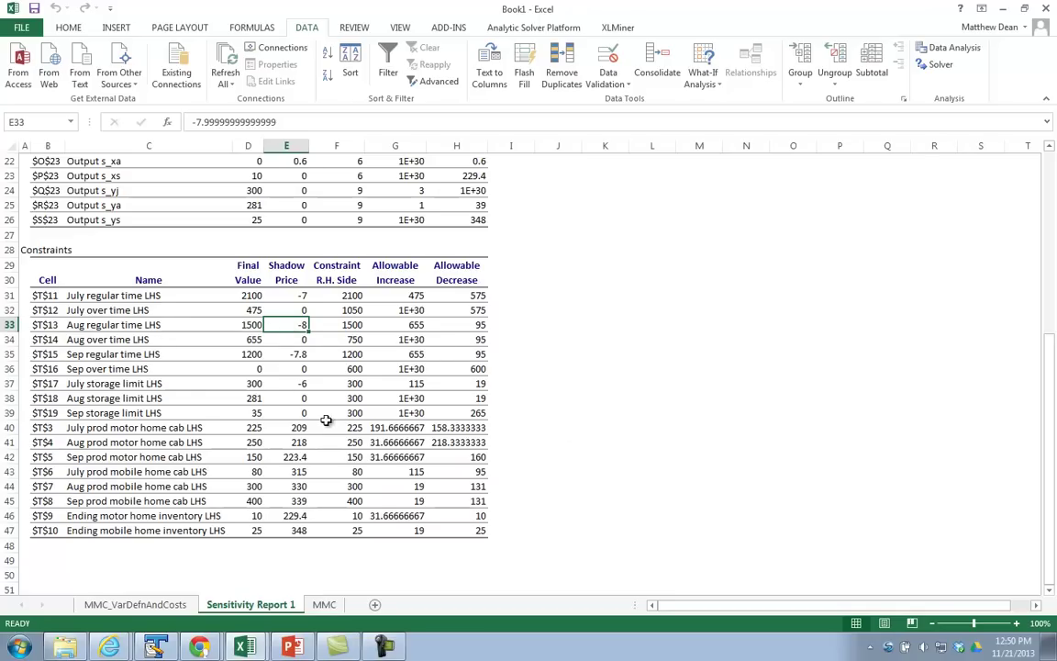
# - Return to the Variable Cells table of the sensitivity report to view its final values and reduced costs
pyautogui.scroll(1, 234, 377)
pyautogui.scroll(4, 234, 377)
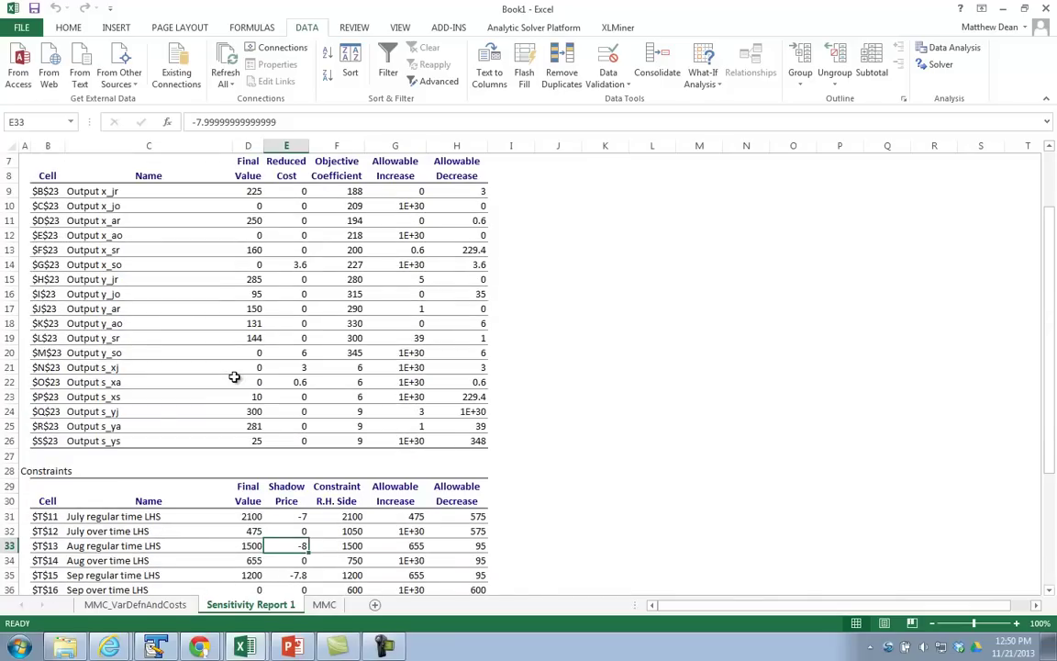
pyautogui.scroll(2, 257, 404)
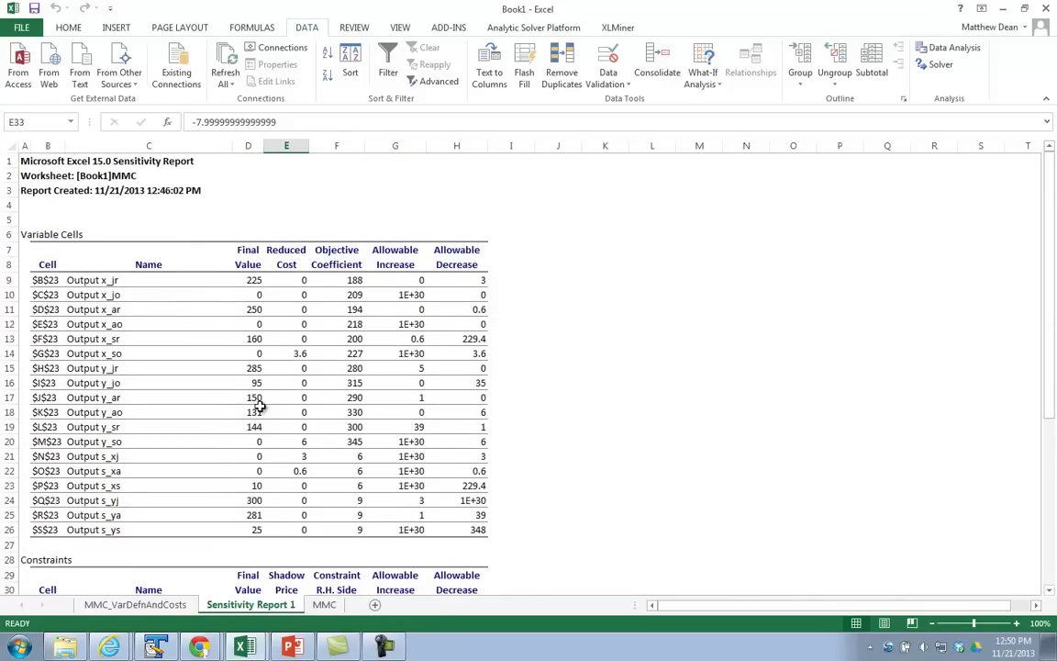